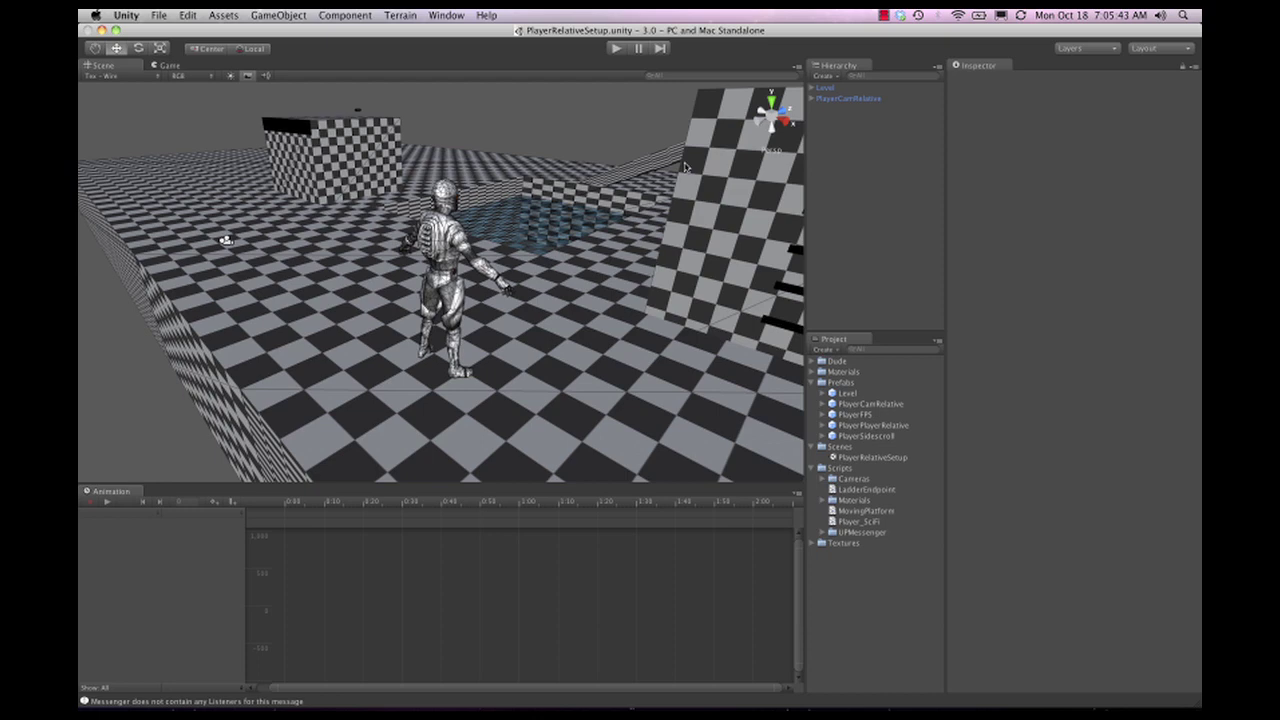
- Run the scene and orbit the camera around the character to view the level and the character's front
left_click(615, 49)
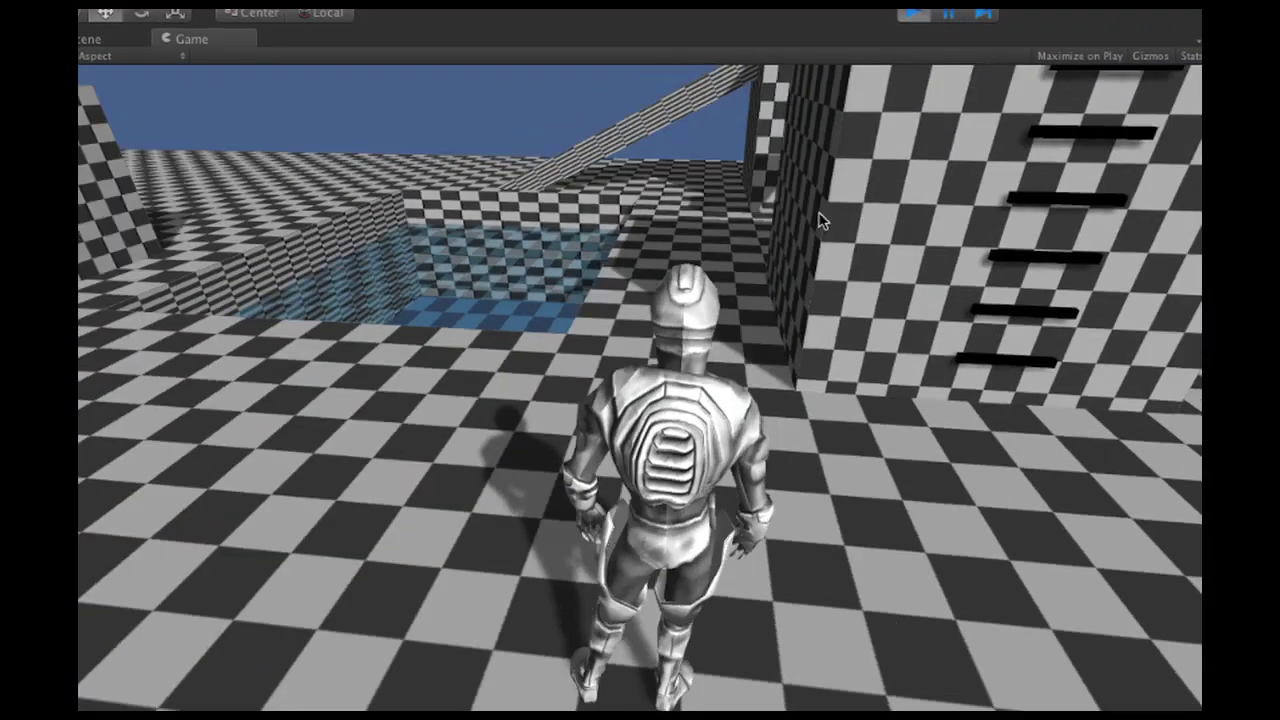
right_click_drag(819, 221, 794, 188)
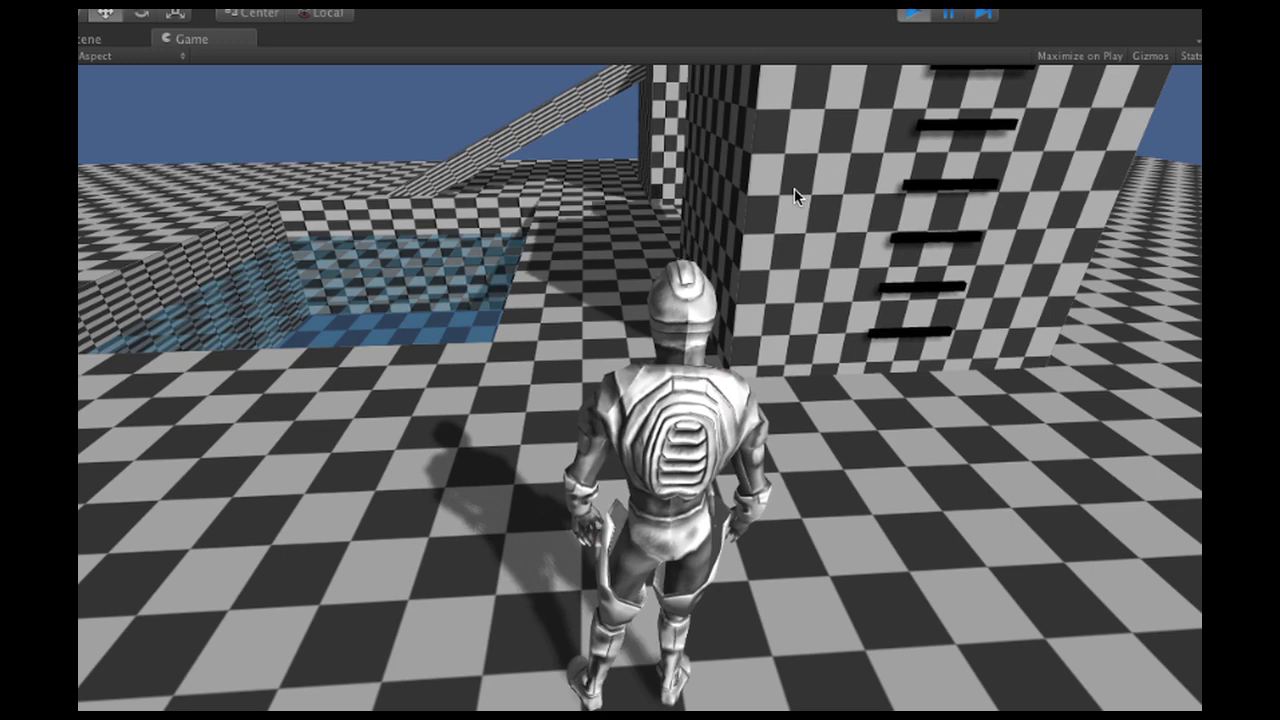
mouse_move(794, 188)
right_mouse_down()
mouse_move(783, 185)
mouse_move(831, 182)
mouse_move(809, 180)
right_mouse_up()
key("w")
key("w")
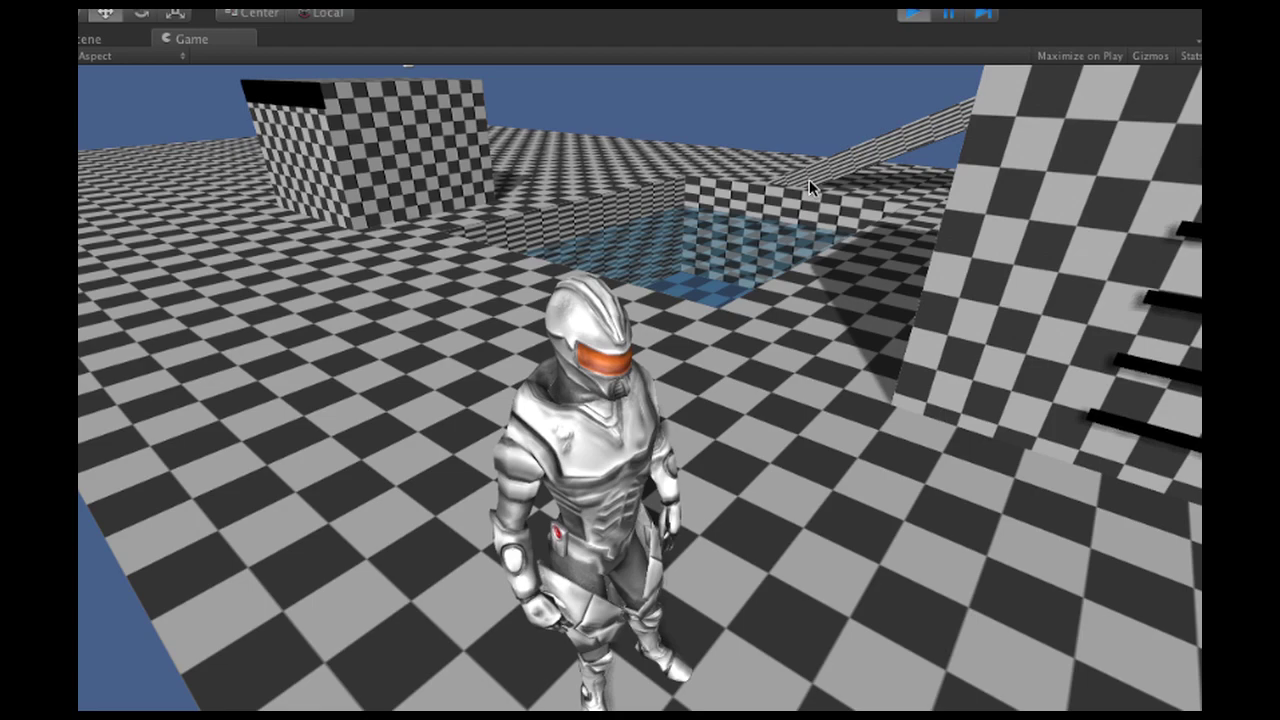
- Walk the character up to the black-runged ladder on the checkered block until it is within climbing range
right_click_drag(809, 180, 816, 178)
key("w")
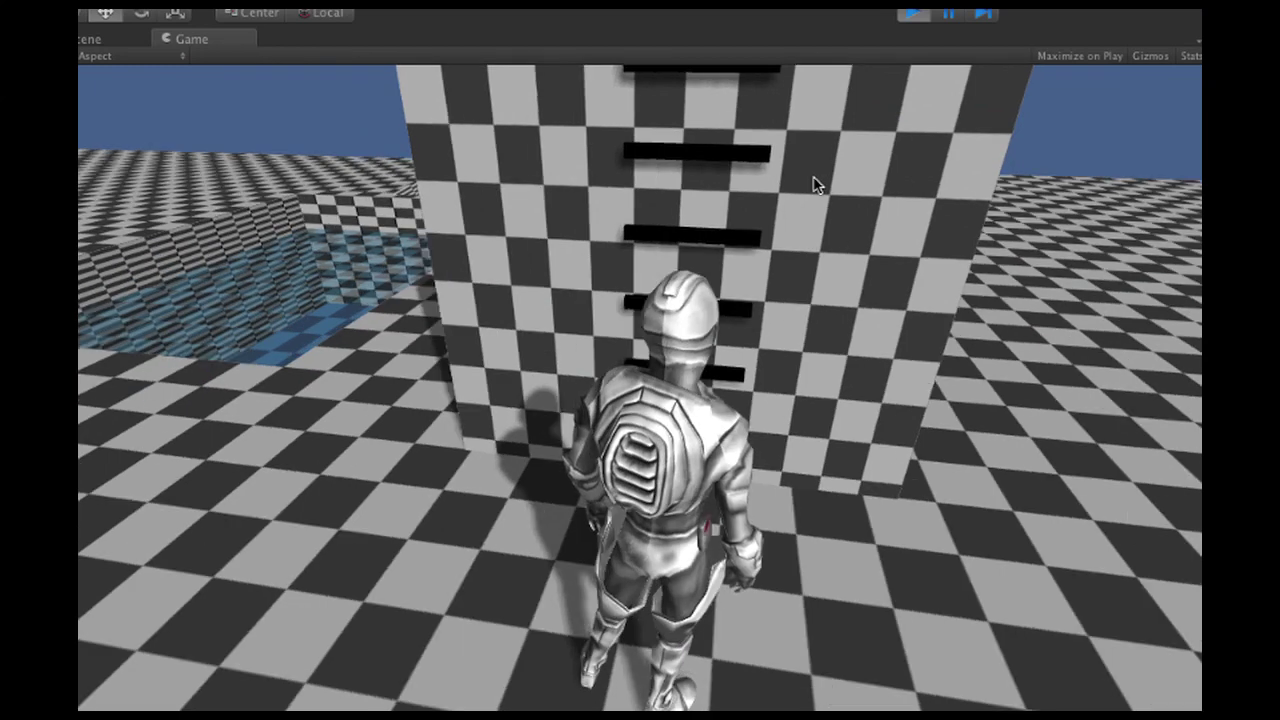
key("w")
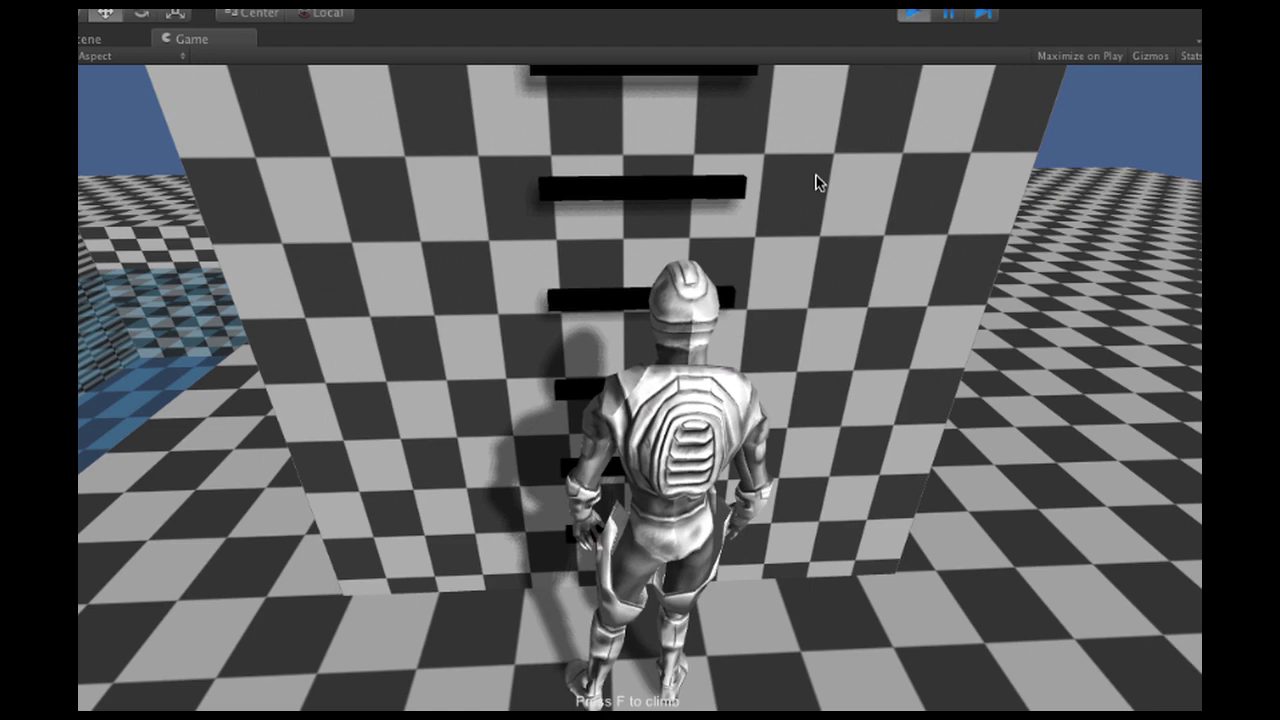
- Test the ladder by climbing it to the top of the block, including turning around at the upper edge
key("f")
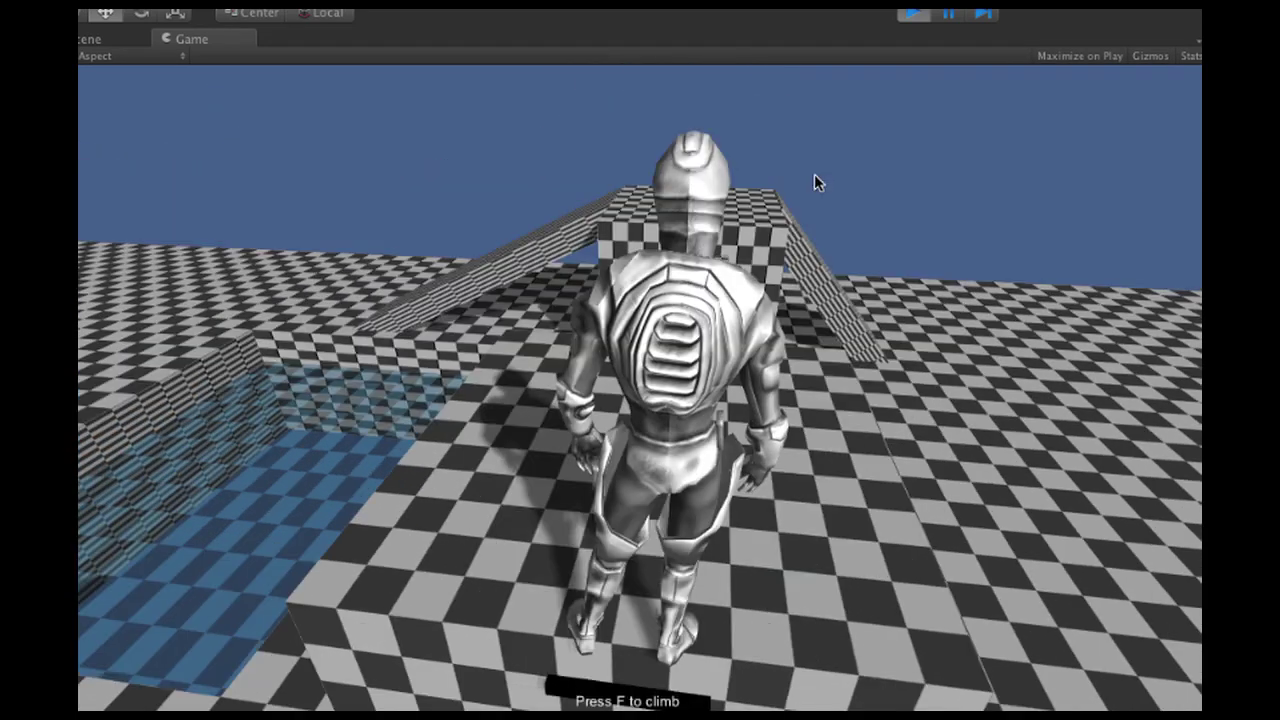
key("d")
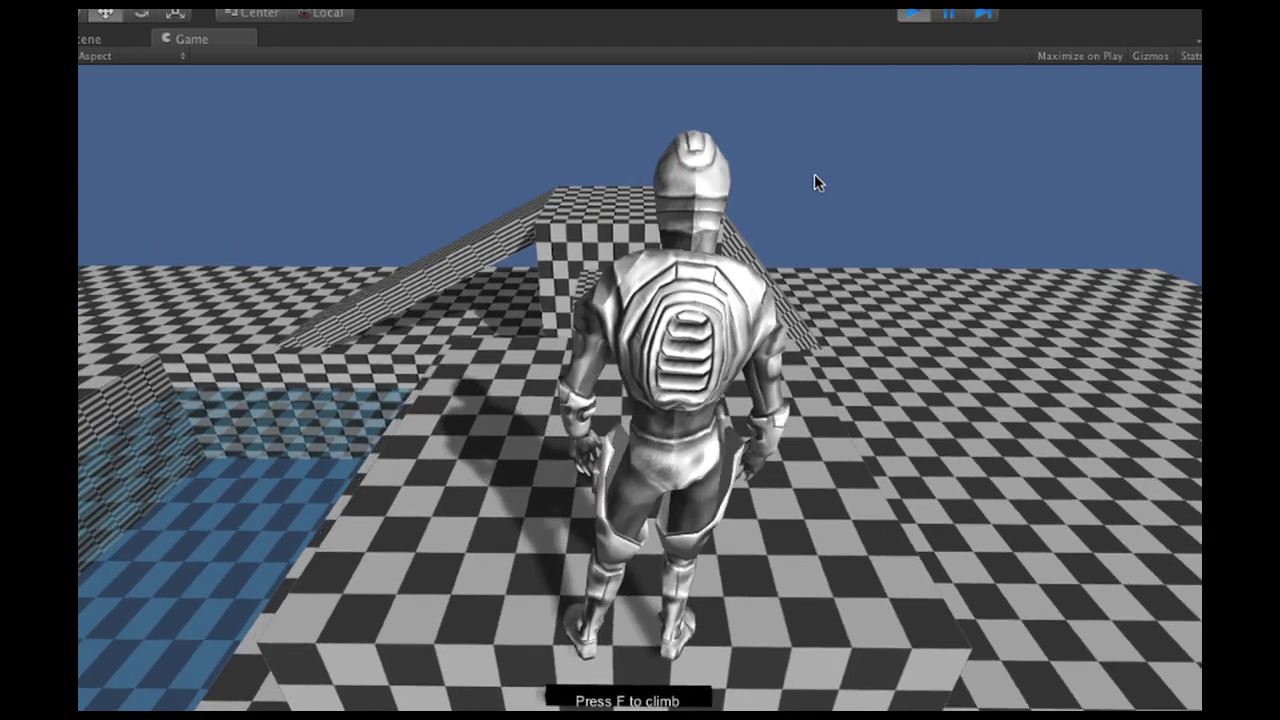
key("a")
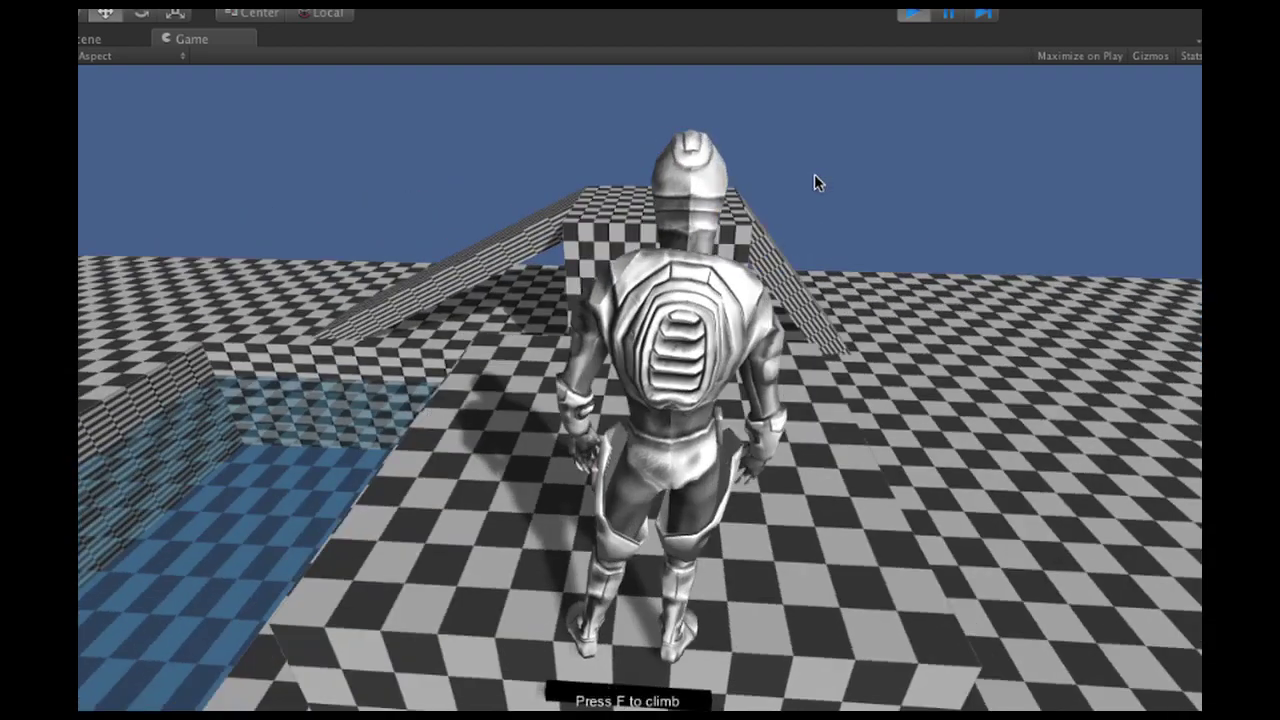
key("w")
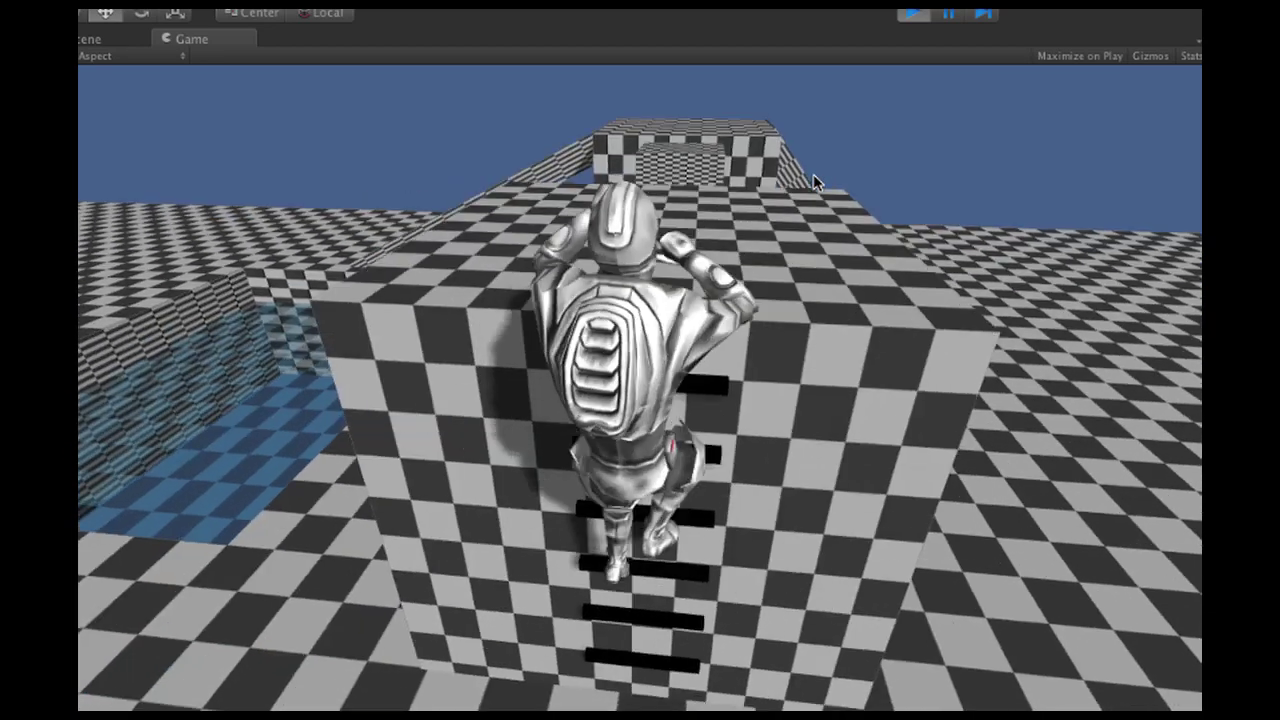
key("f")
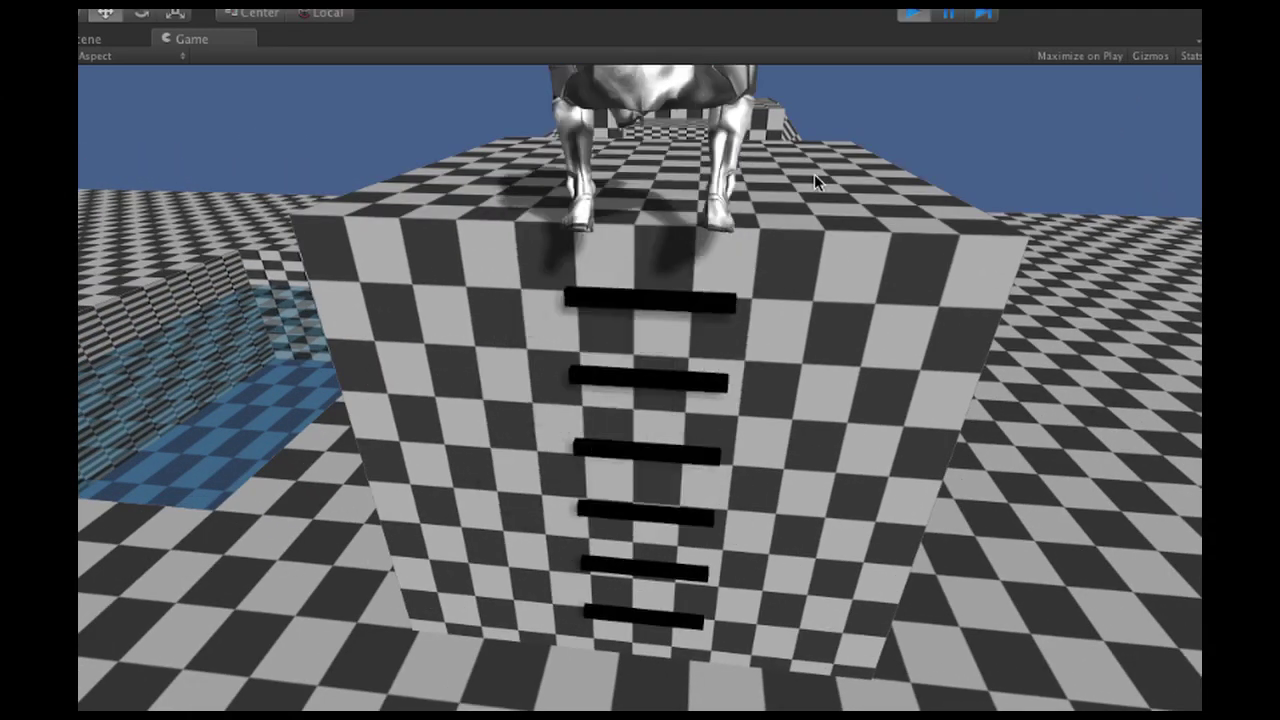
- Walk the character across the top of the block and jump off its far edge toward the opposite block
key("w")
key("a")
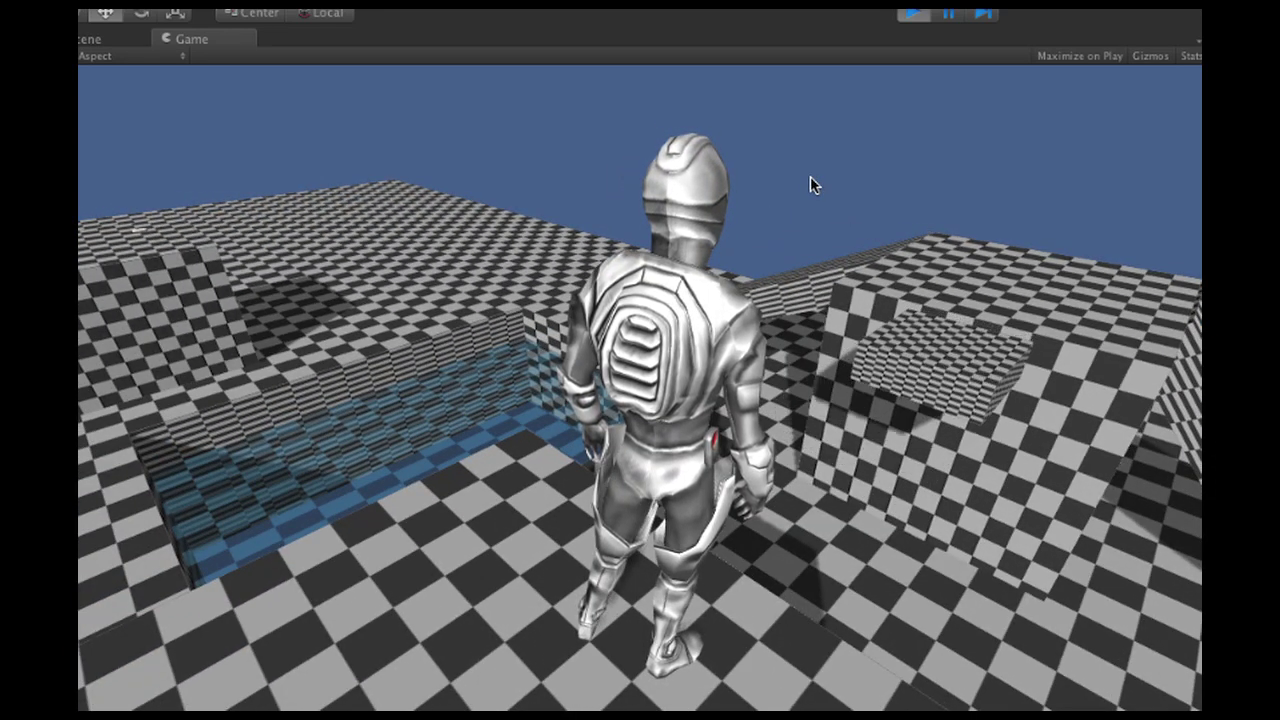
key("d")
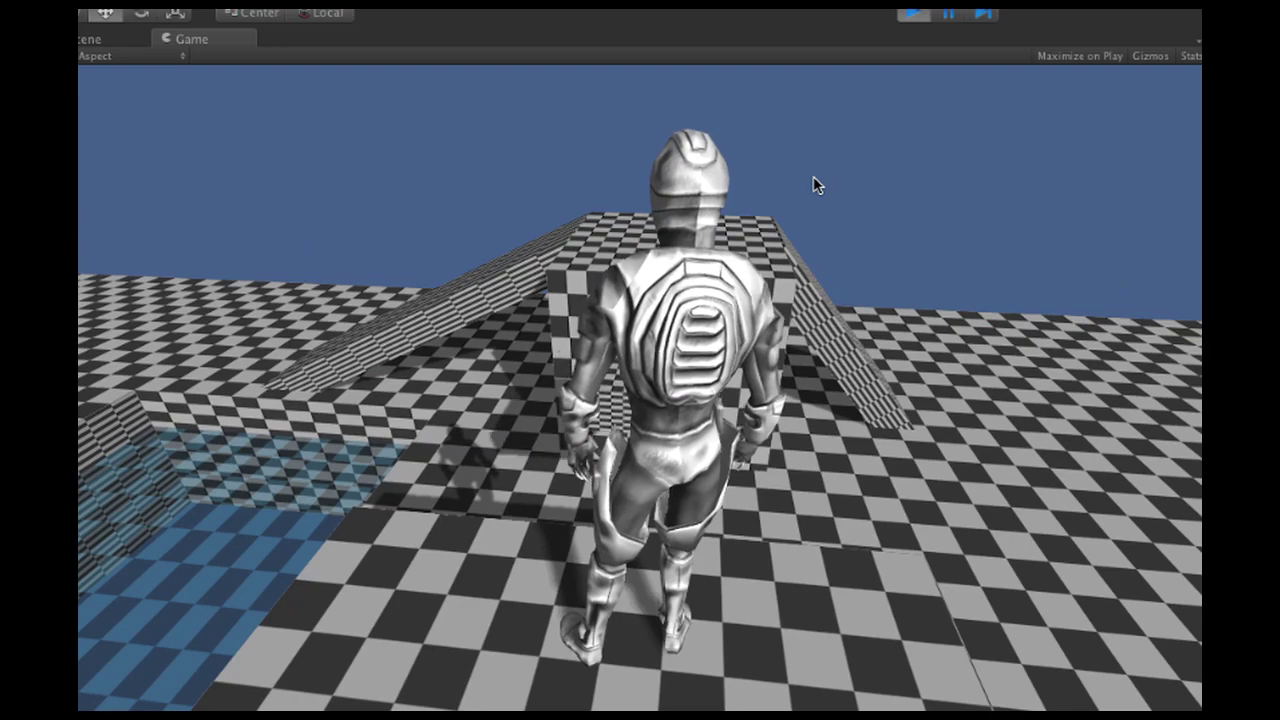
key("space")
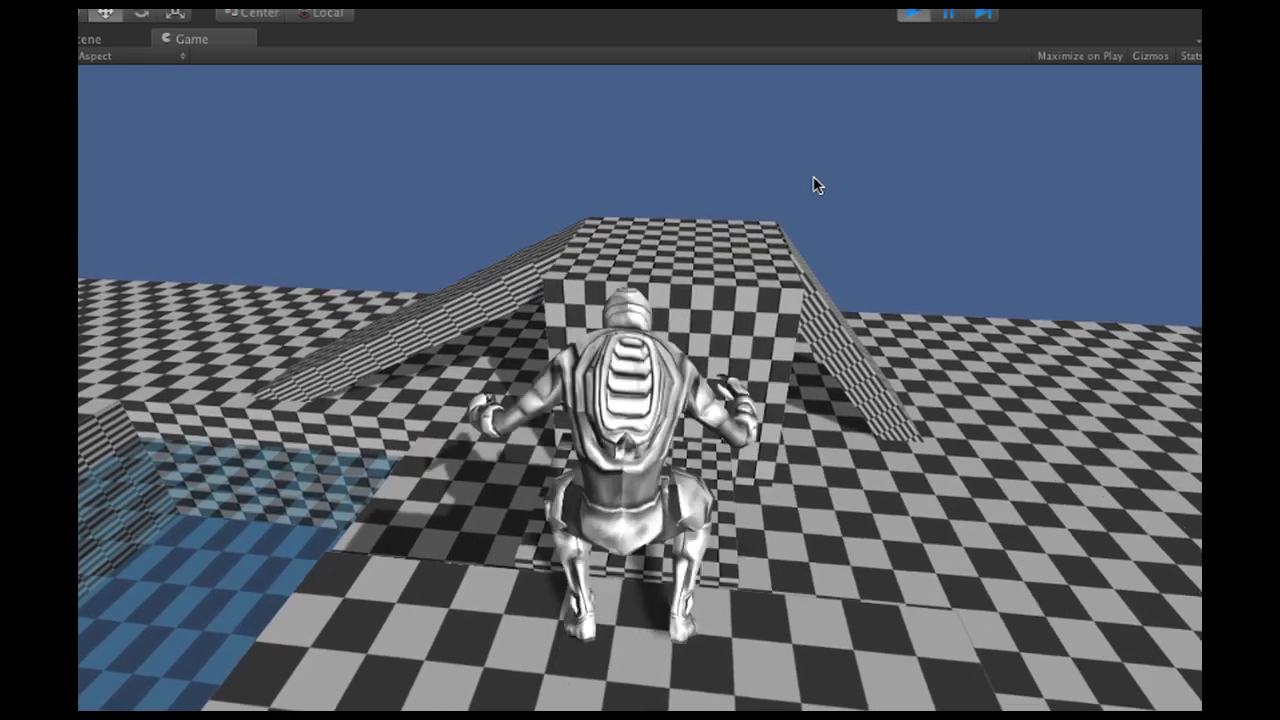
key("a")
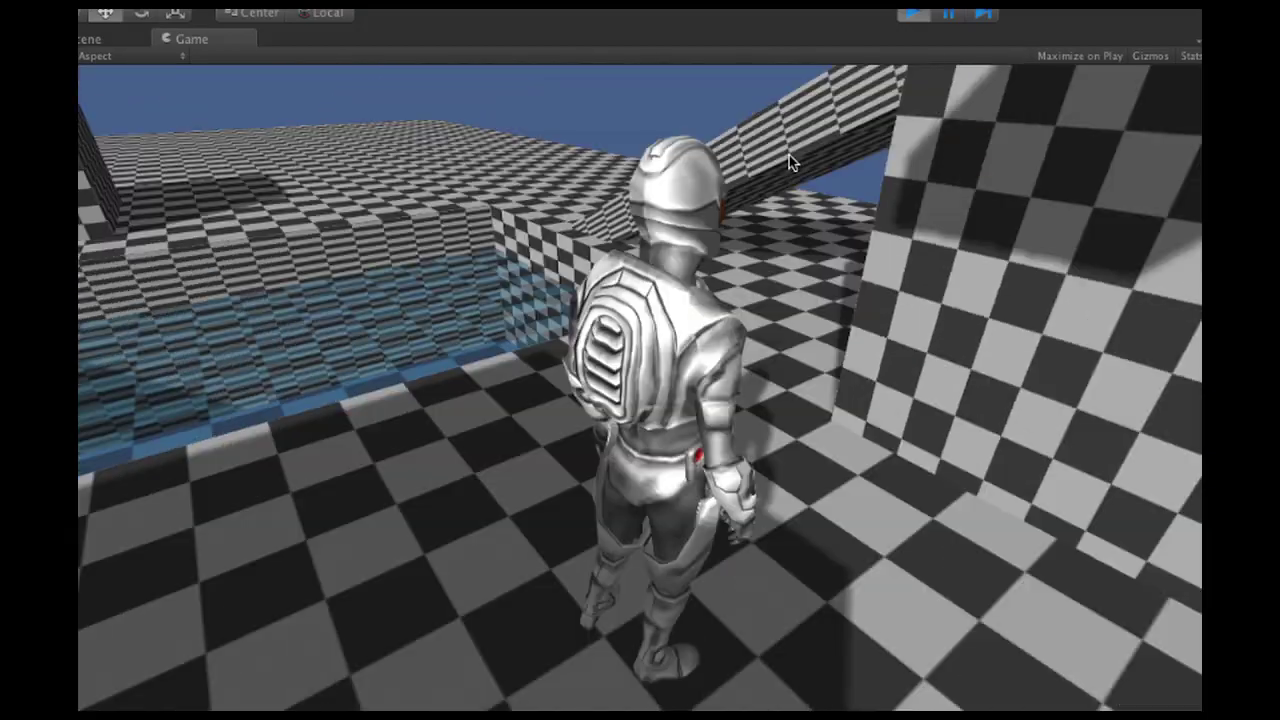
- Move the character across the ground to the steep ramp and test walking against its slope
key("w")
key("w")
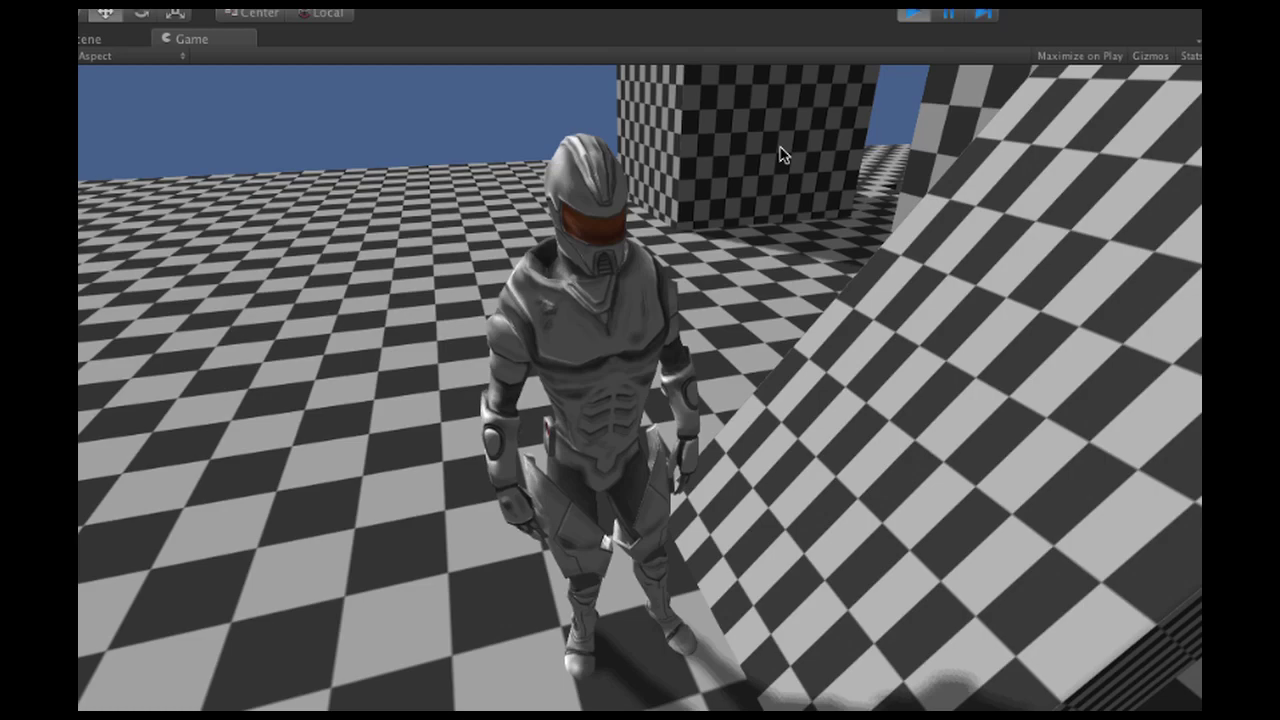
key("s")
key("s")
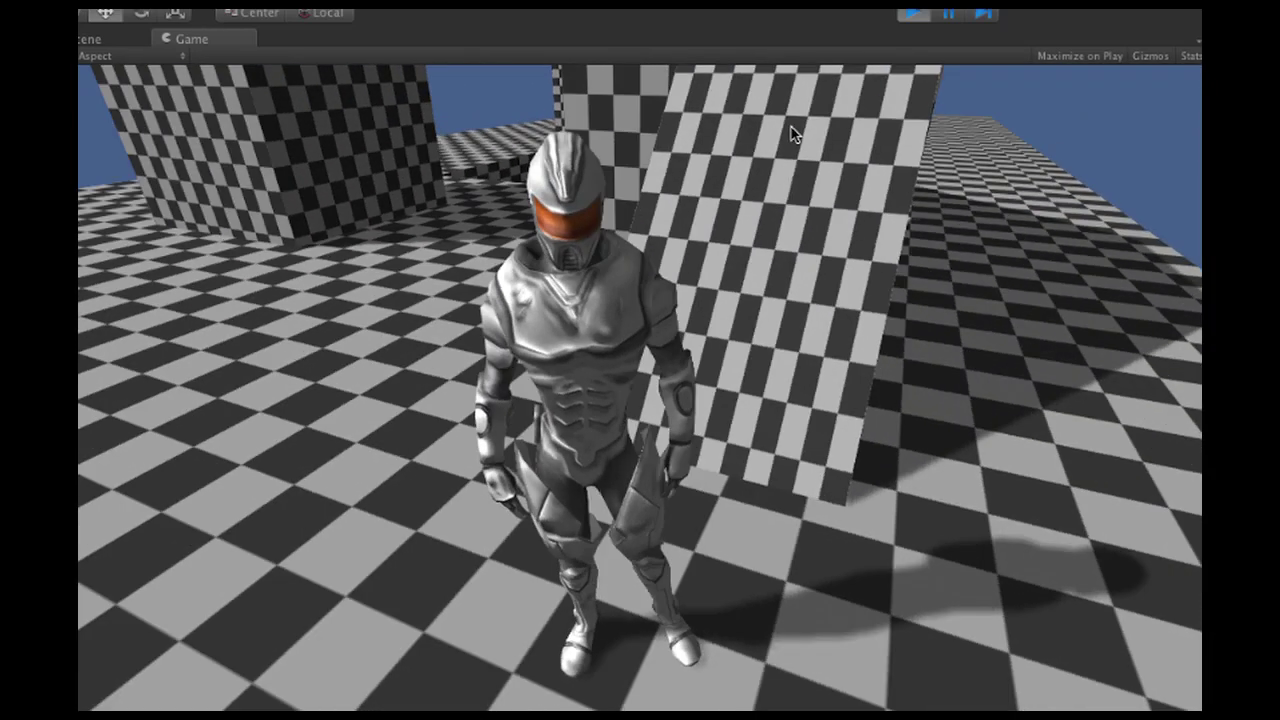
key("w")
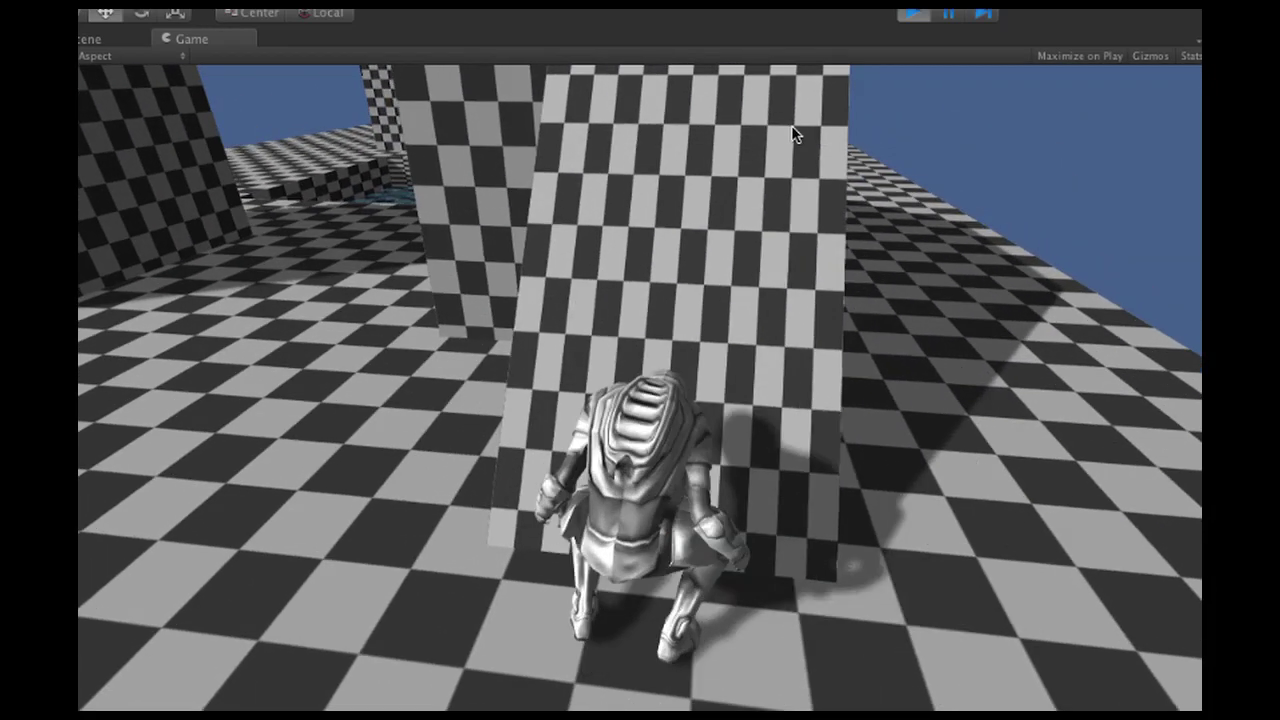
key("a")
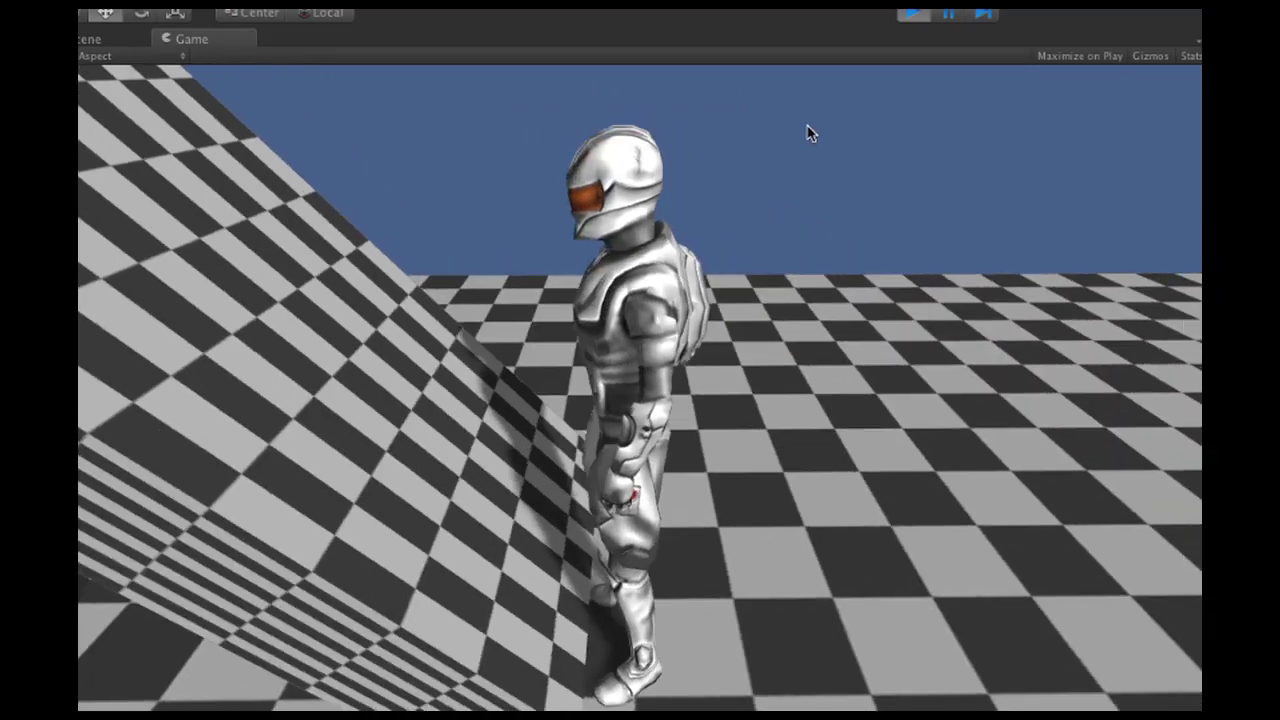
- Run the character around the ramp along the edge of the level to the long ramp beside the pool
key("w")
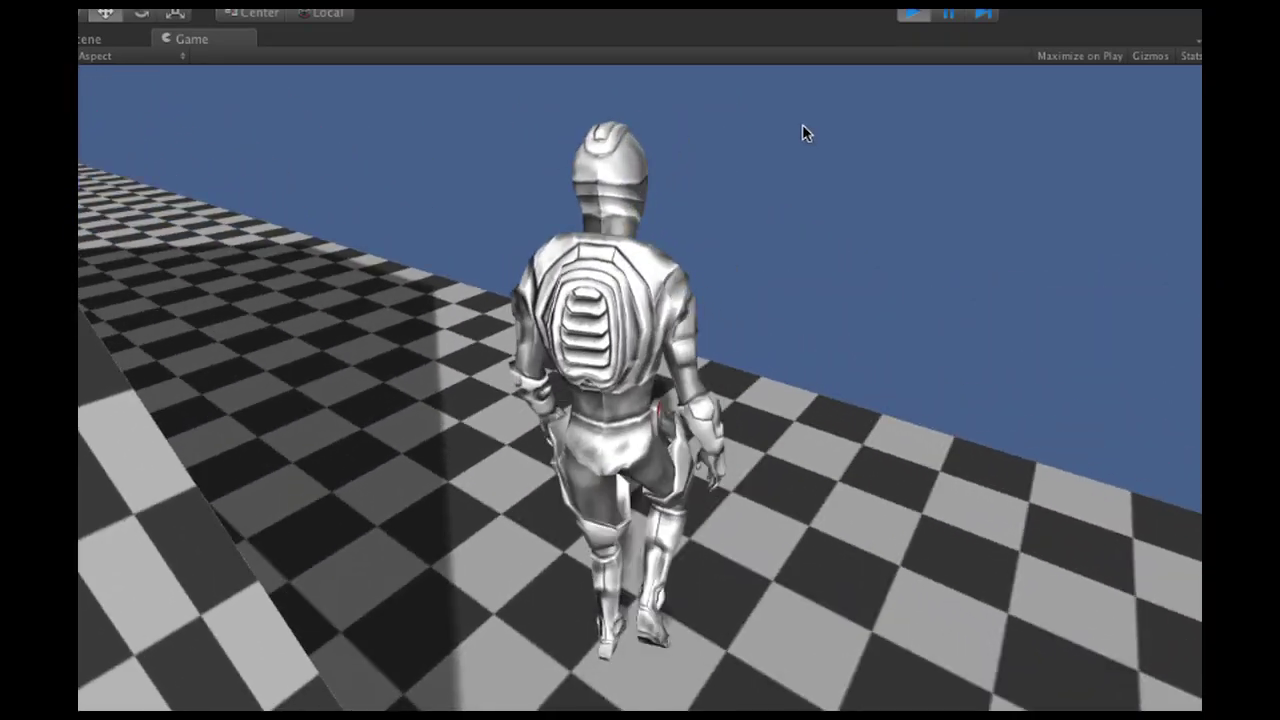
key("w")
key("a")
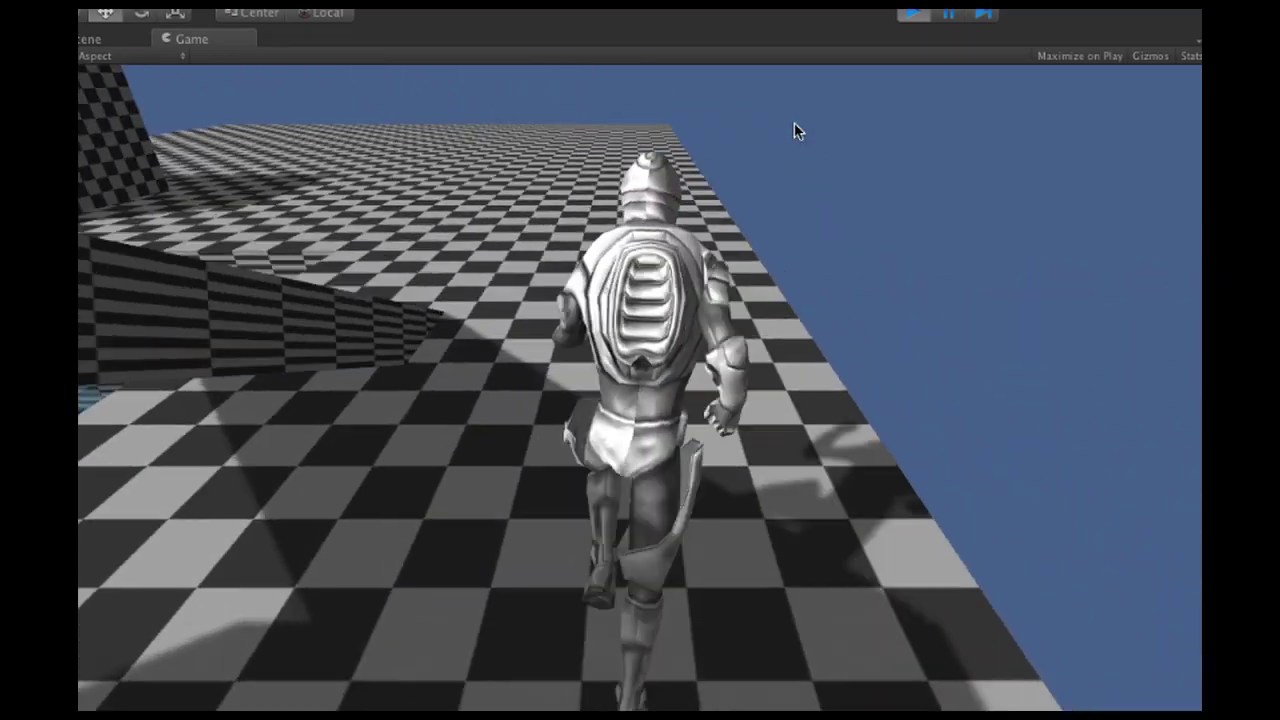
key("a")
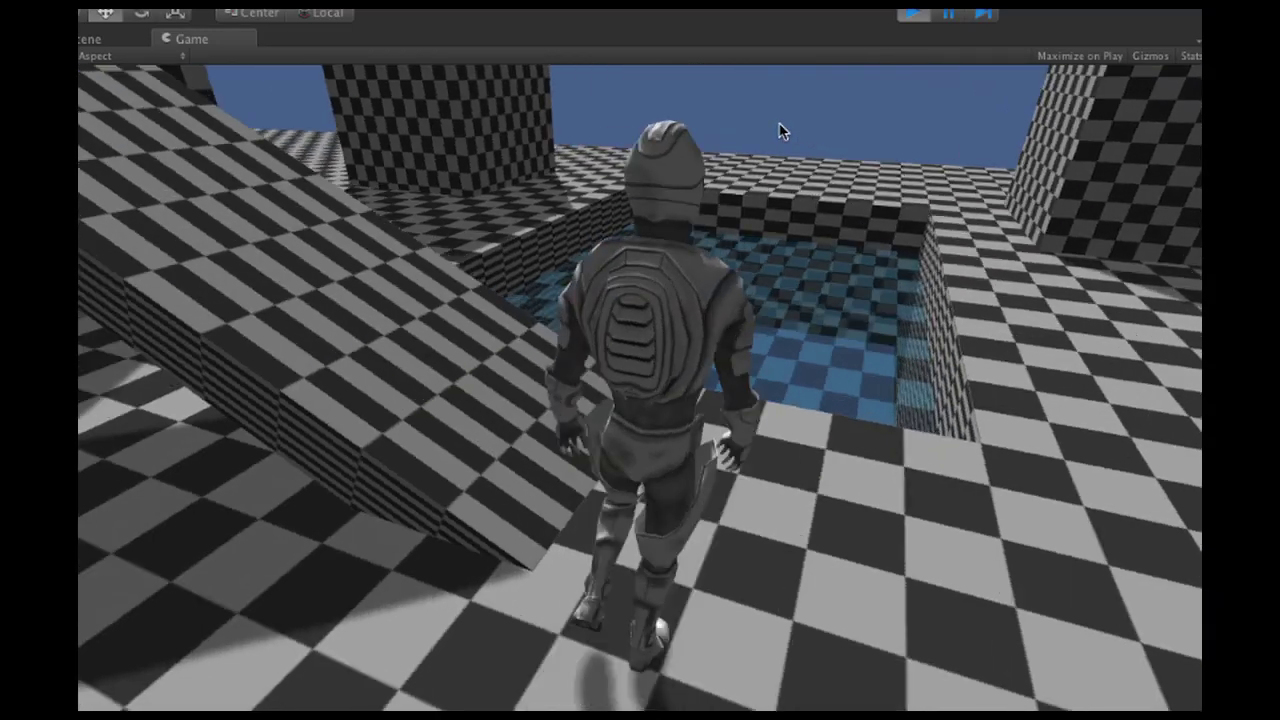
- Walk the character up the long ramp beside the pool onto the top of the block
key("a")
key("w")
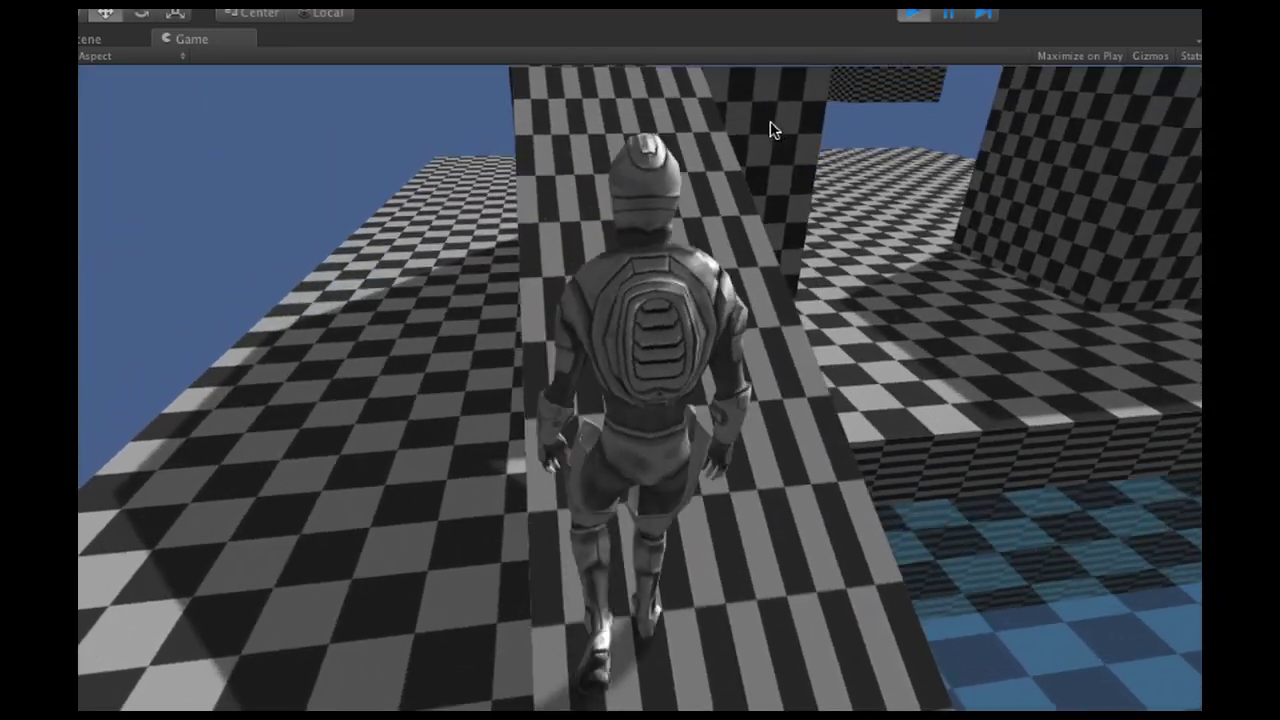
key("w")
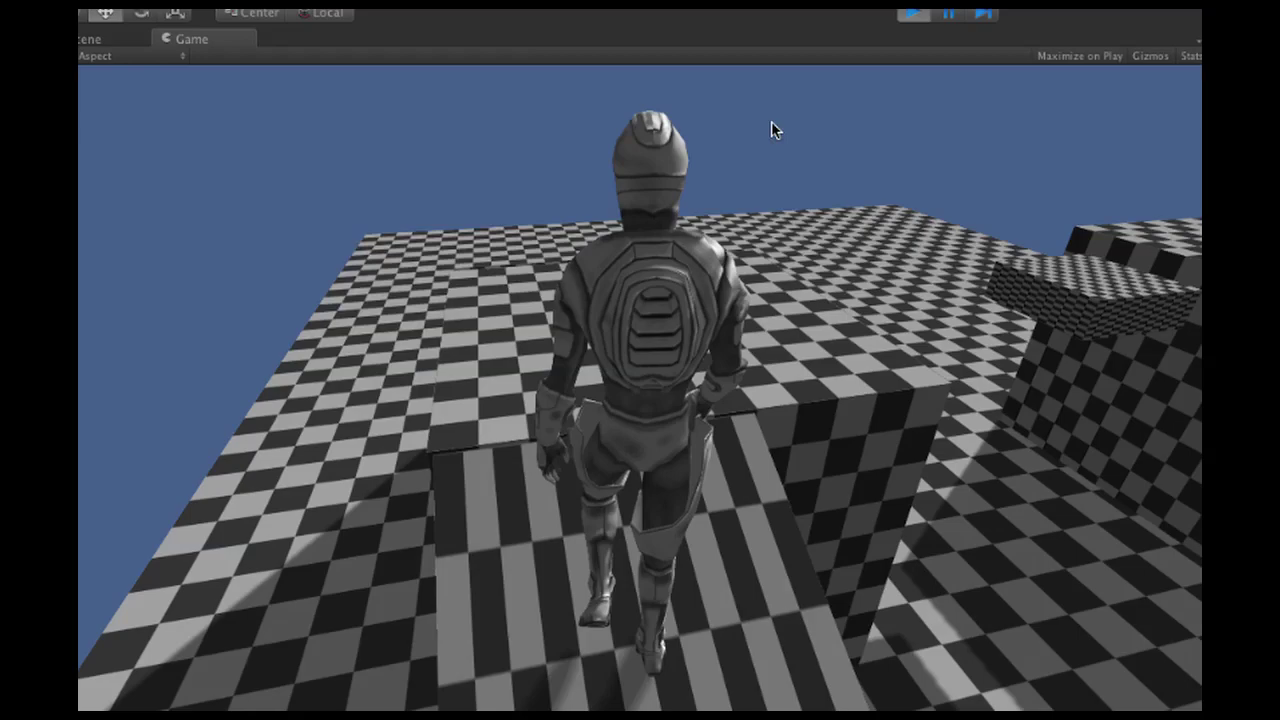
key("d")
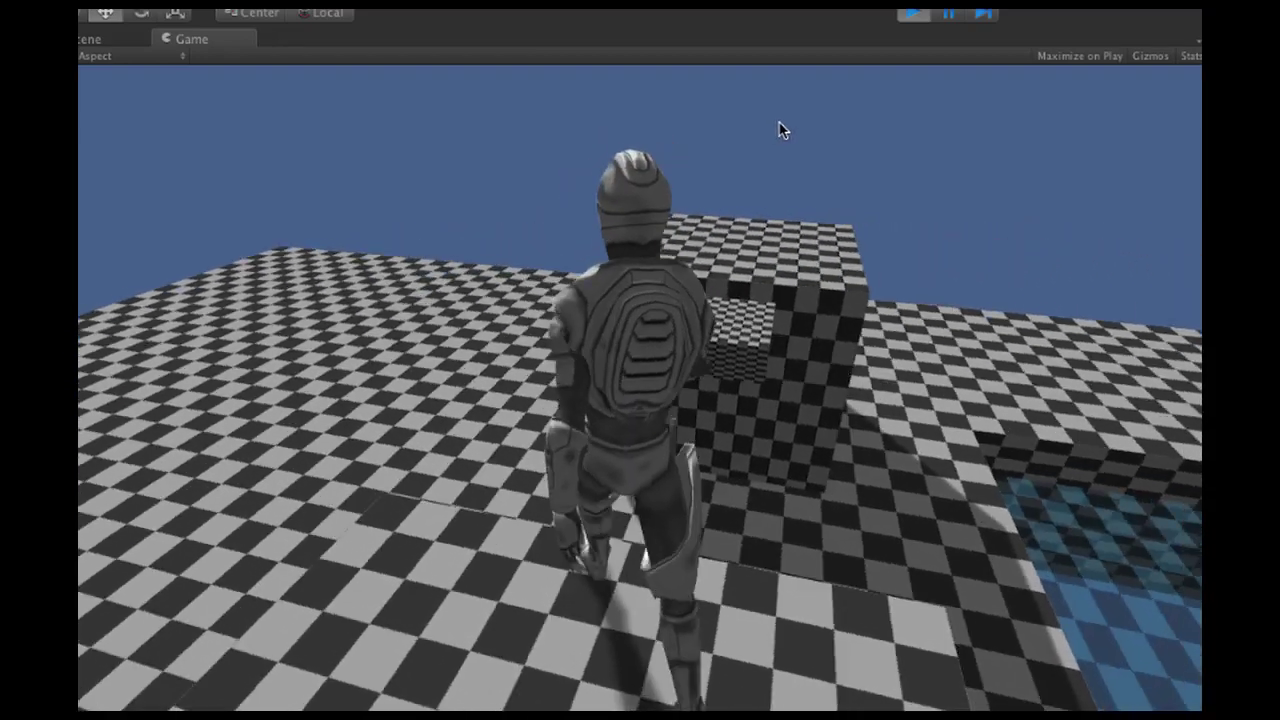
- Cross the moving platform to the opposite block and walk to the top end of its ladder
key("d")
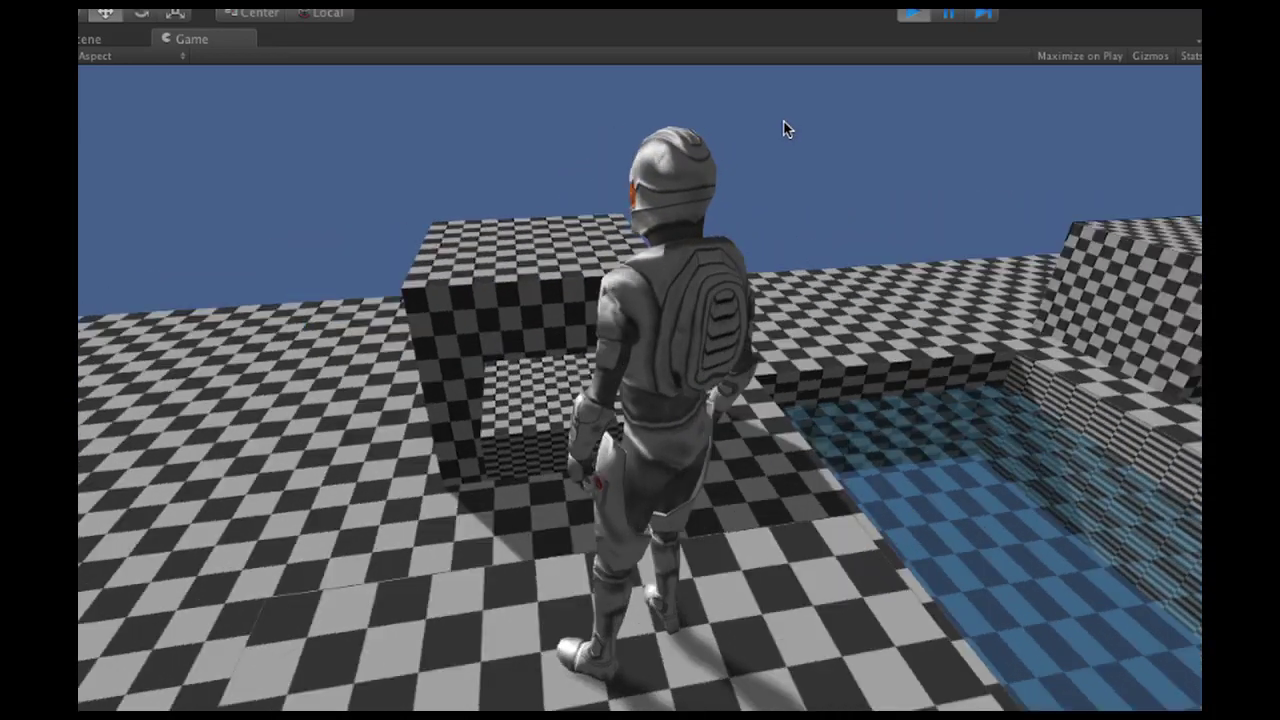
key("a")
key("w")
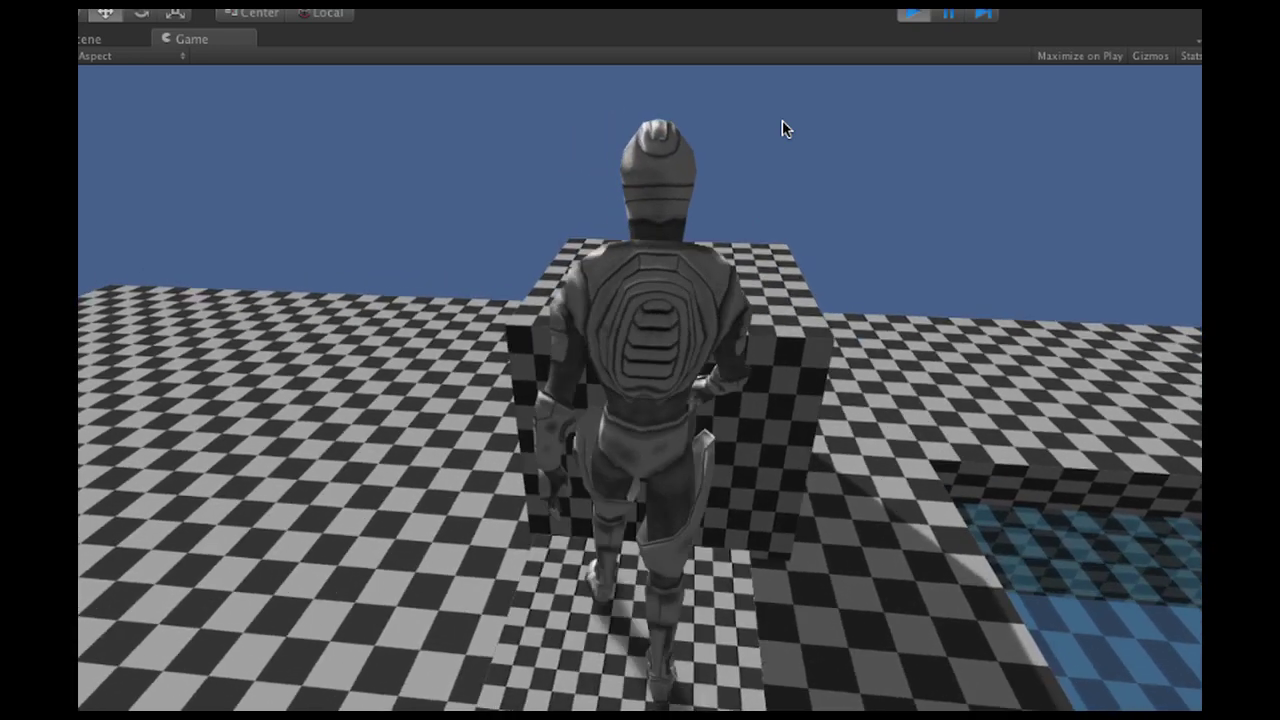
key("d")
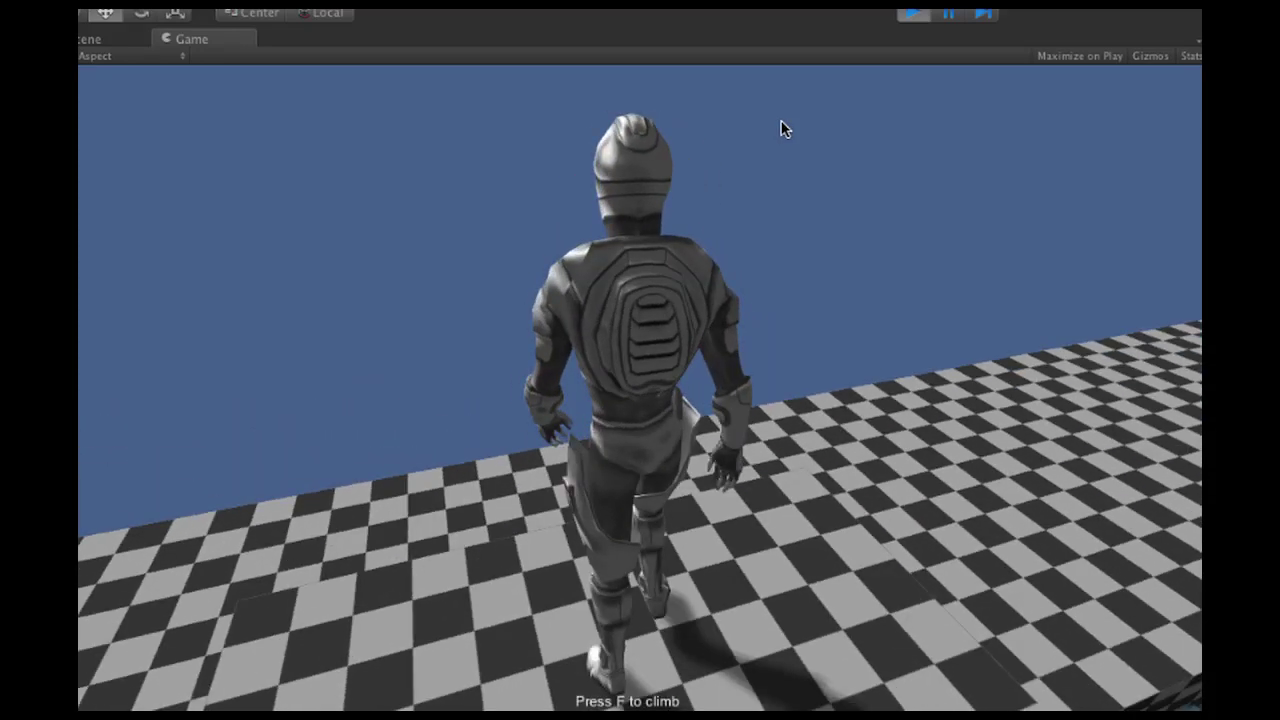
key("a")
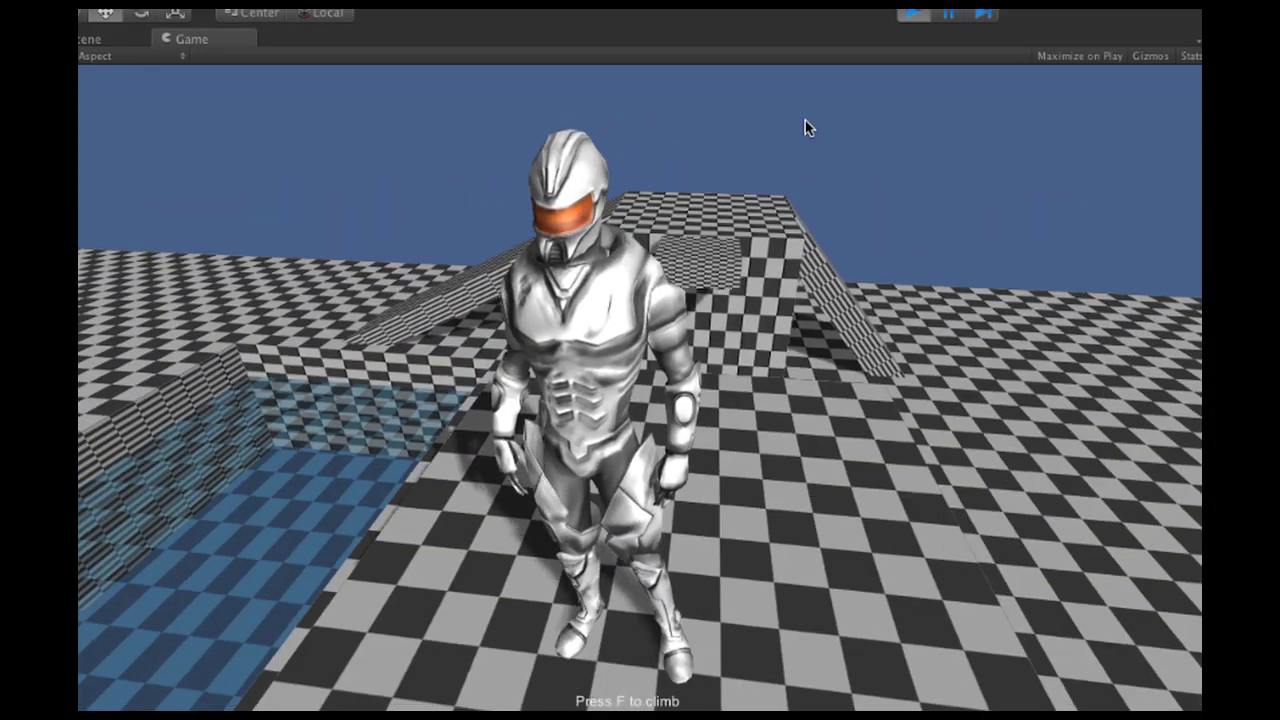
- Climb down the ladder from the top of the block and step off onto the ground
key("w")
key("f")
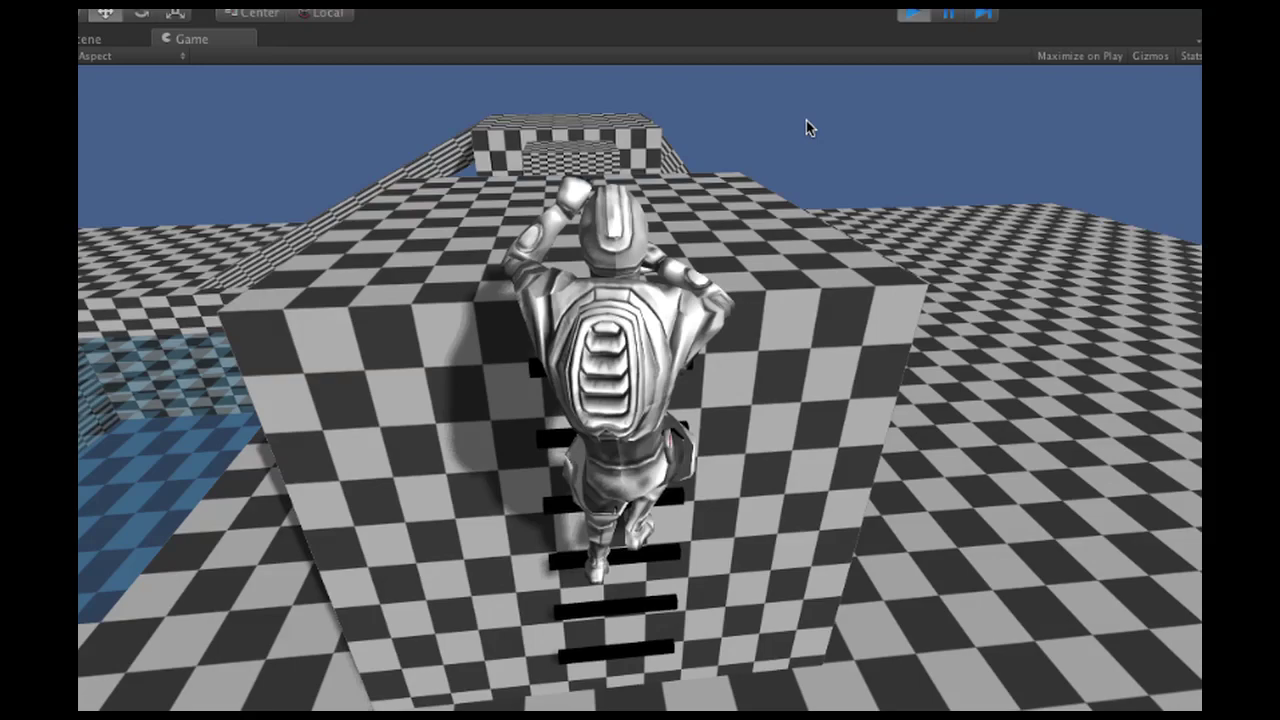
key("s")
key("a")
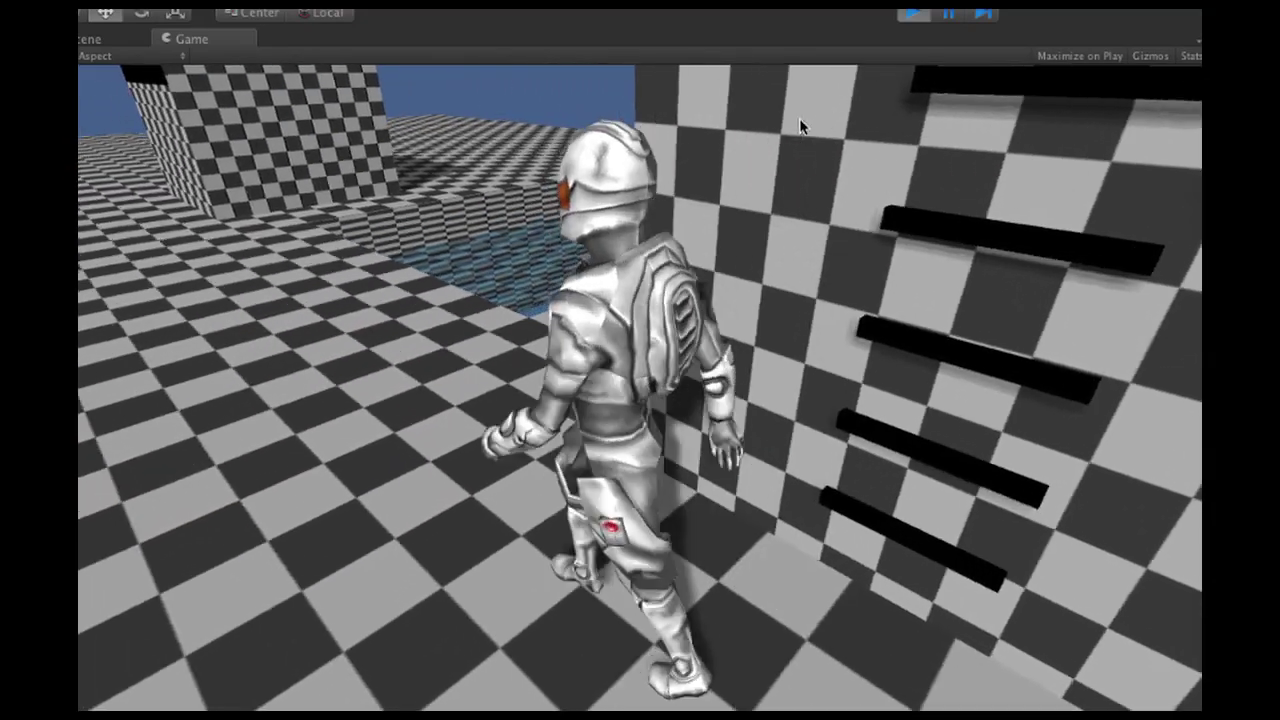
- Walk the character to the edge of the pool and jump into the water to test swimming
key("w")
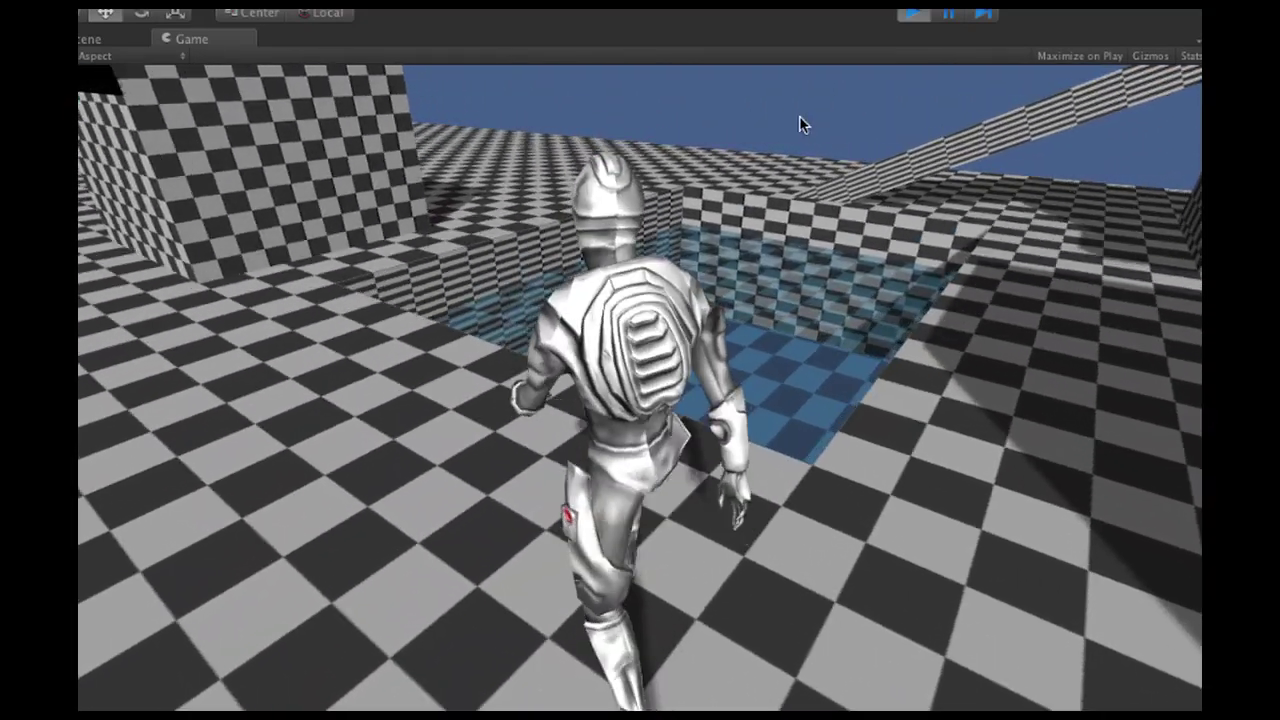
key("w")
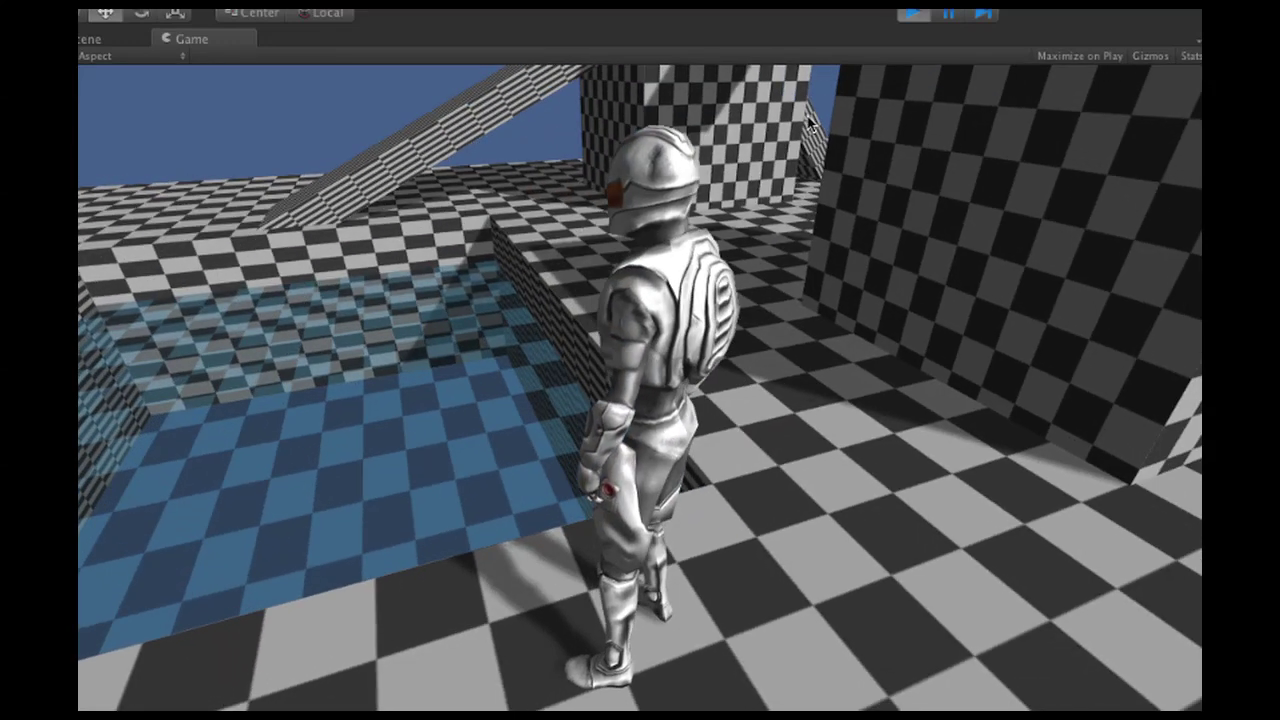
key("a")
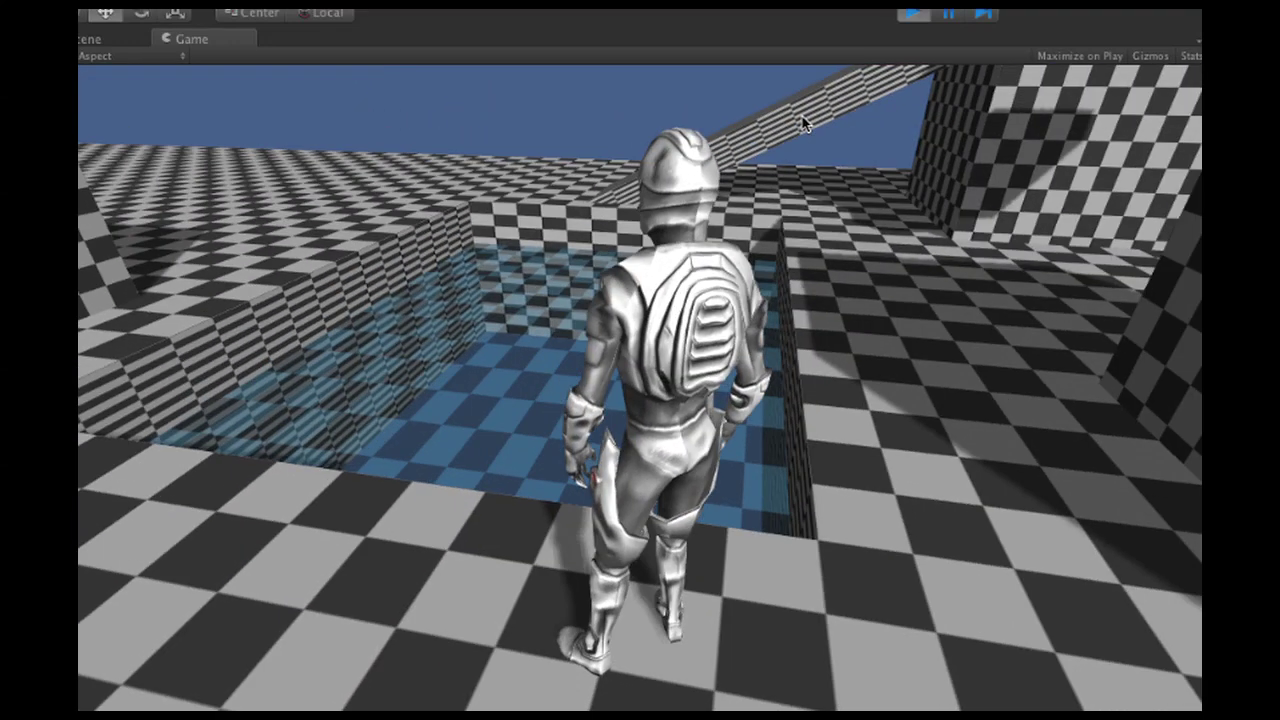
key("a")
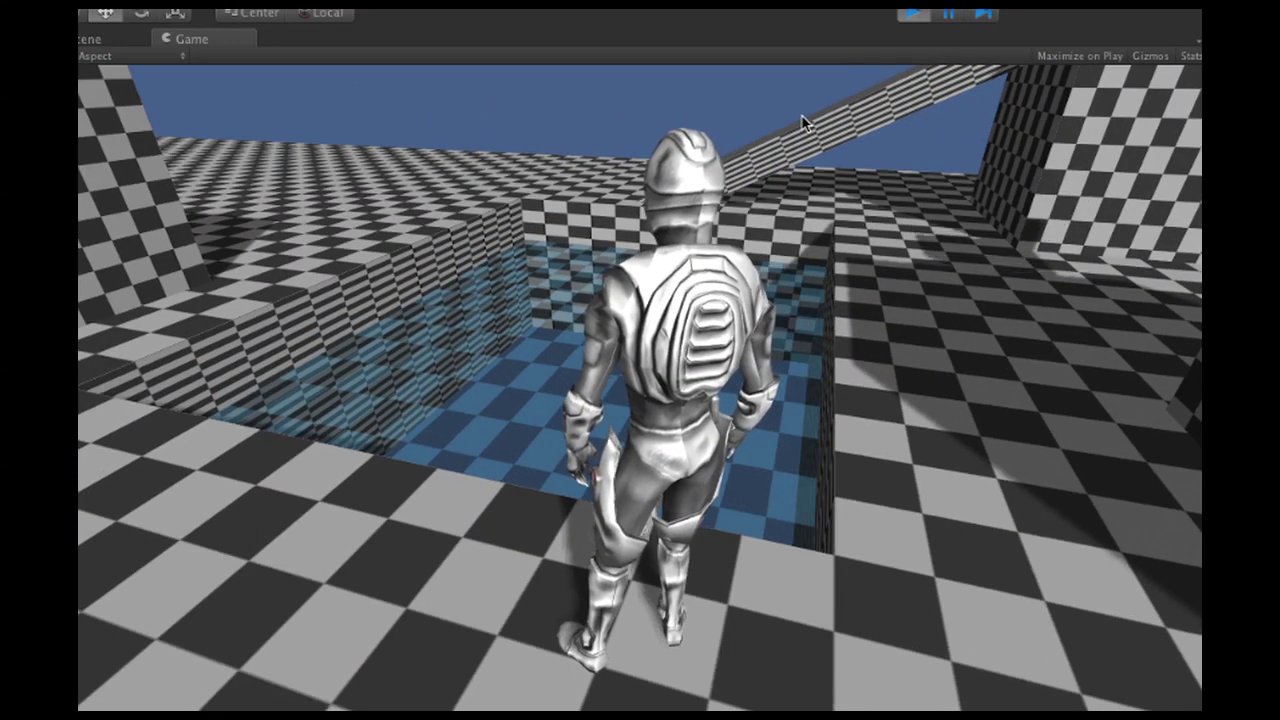
key("w")
key("space")
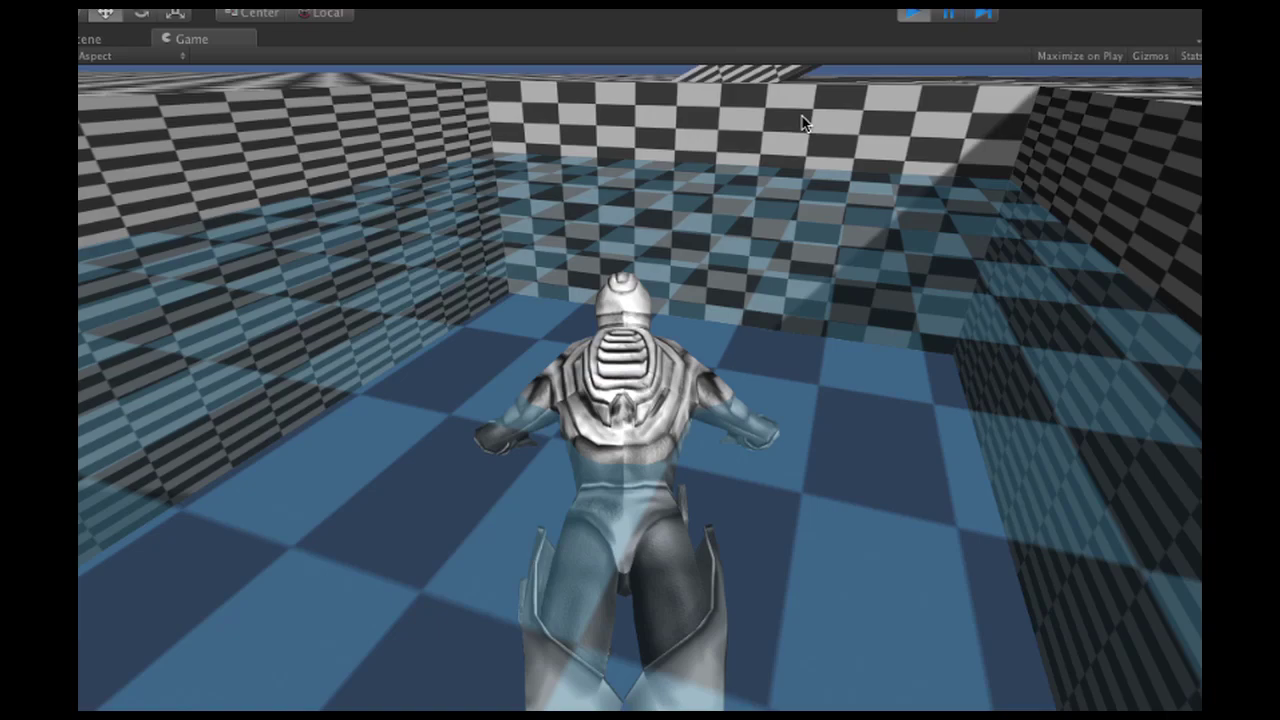
- Swim the character around the pool, turning in both directions to test the swimming controls
key("d")
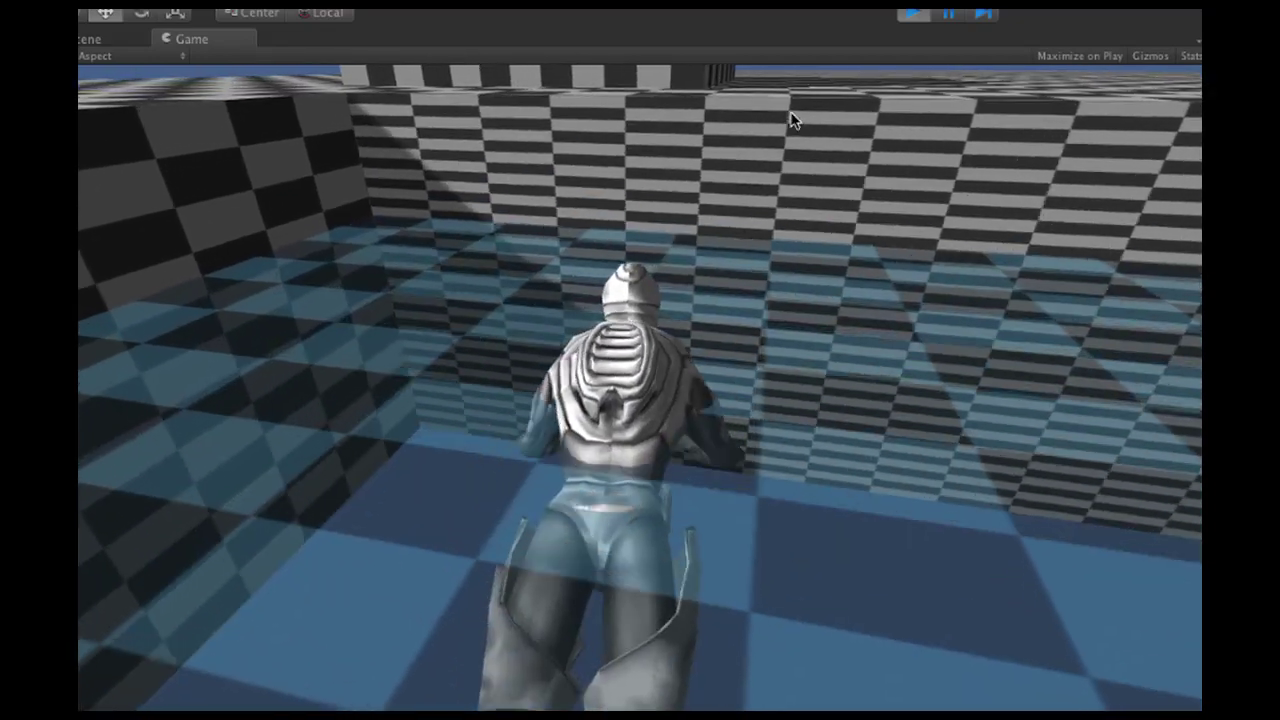
key("a")
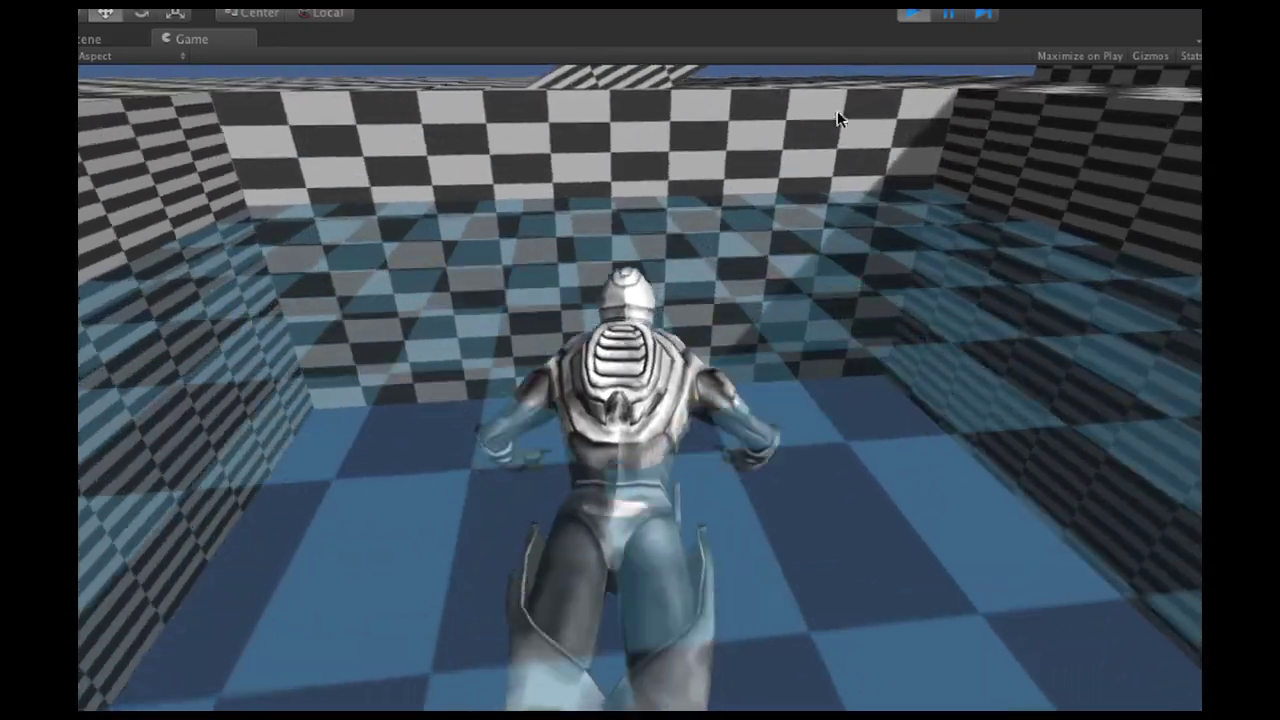
key("d")
key("w")
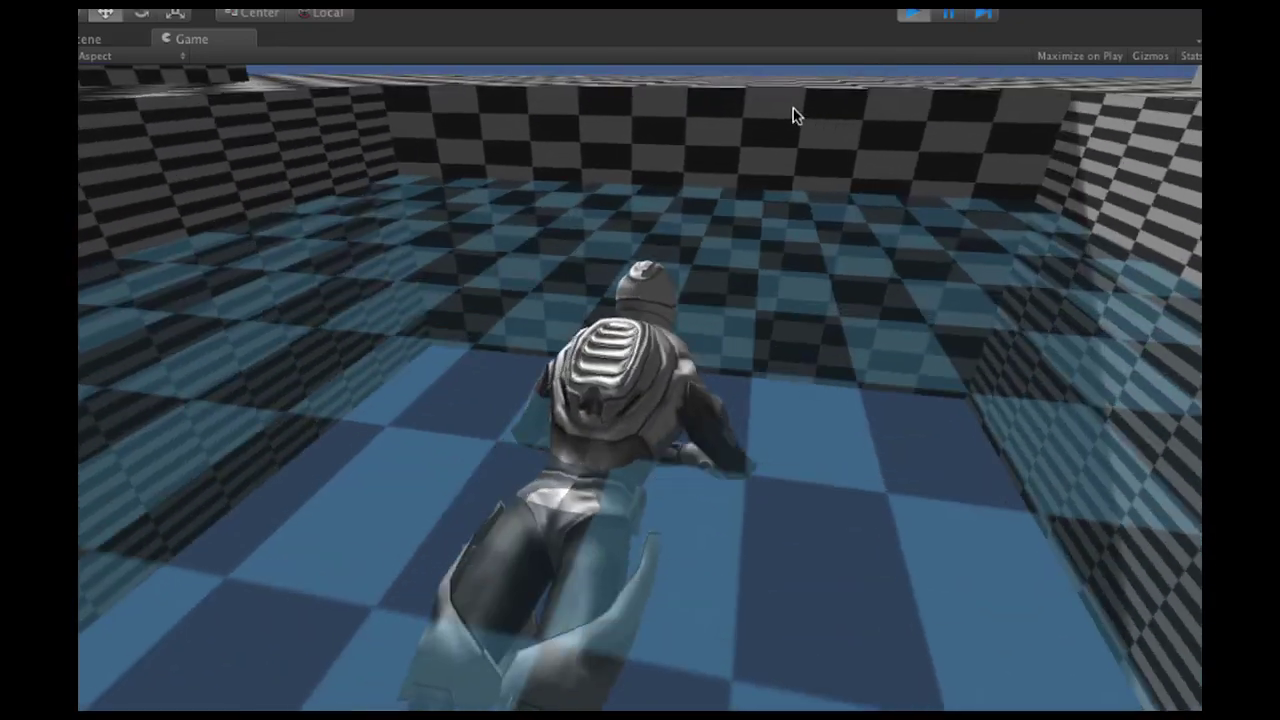
key("d")
key("a")
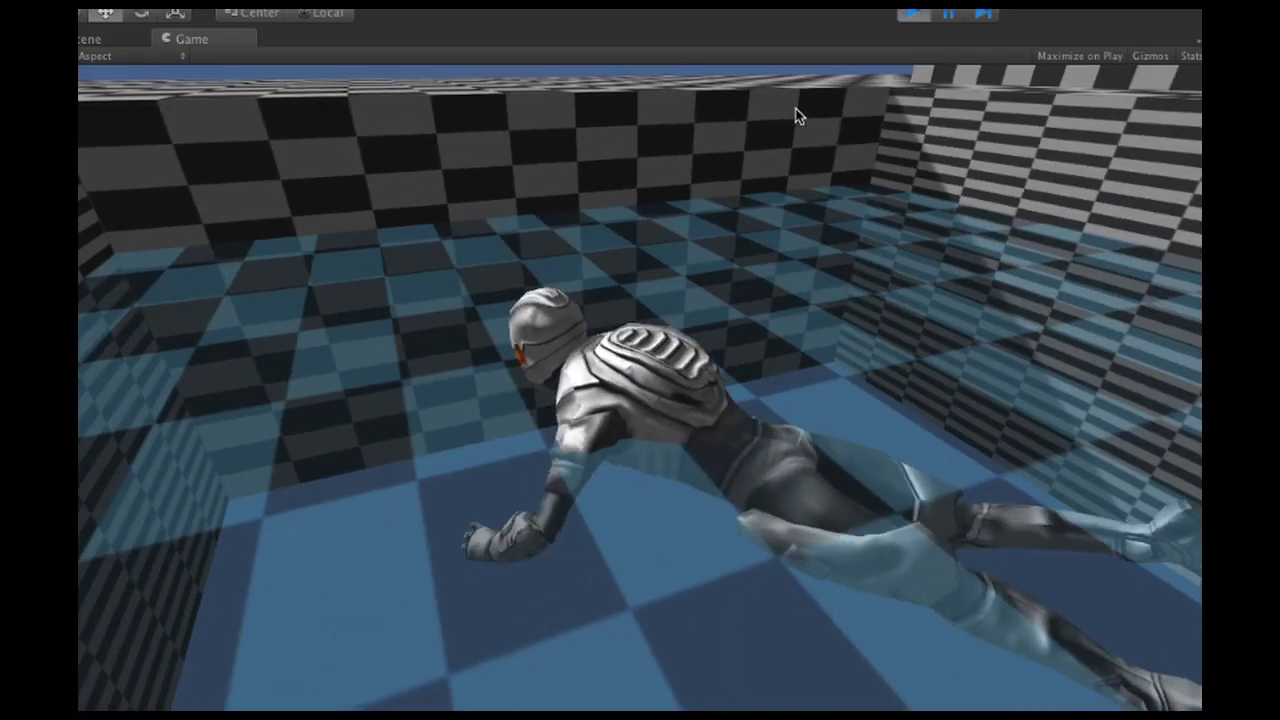
- Swim the character to the pool wall, grab its edge and climb out onto the ground
key("w")
key("w")
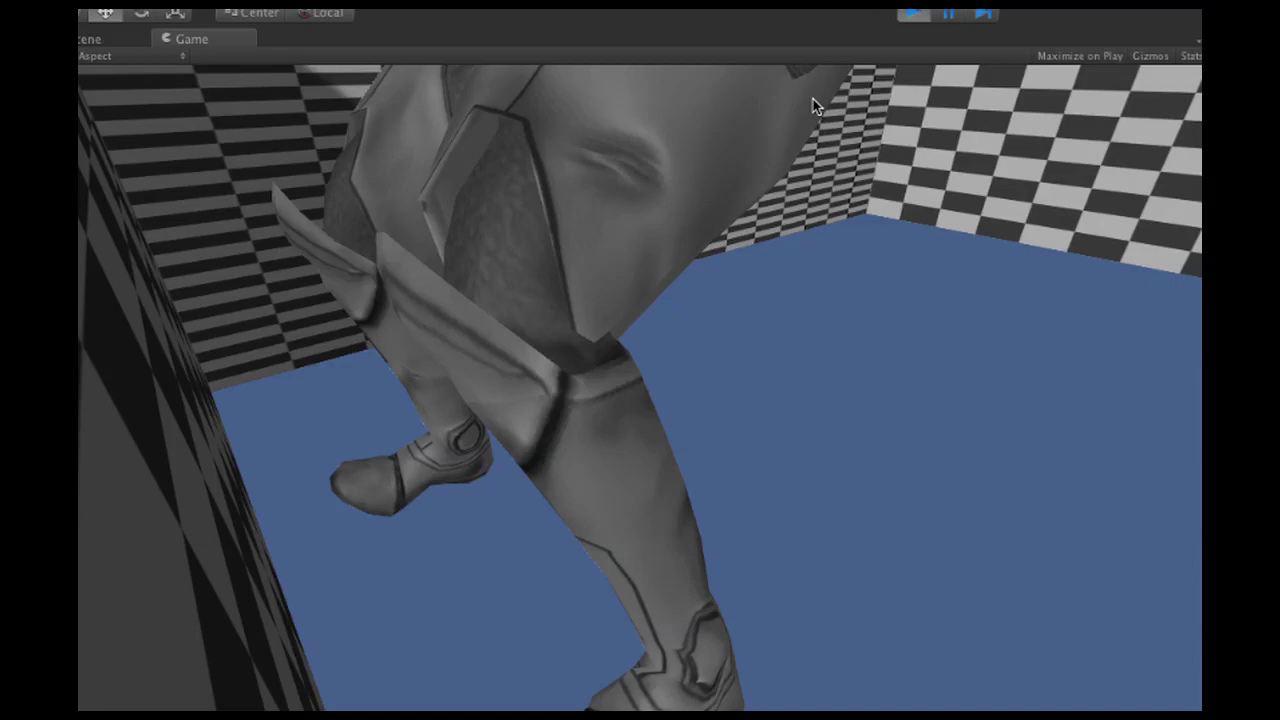
key("d")
key("a")
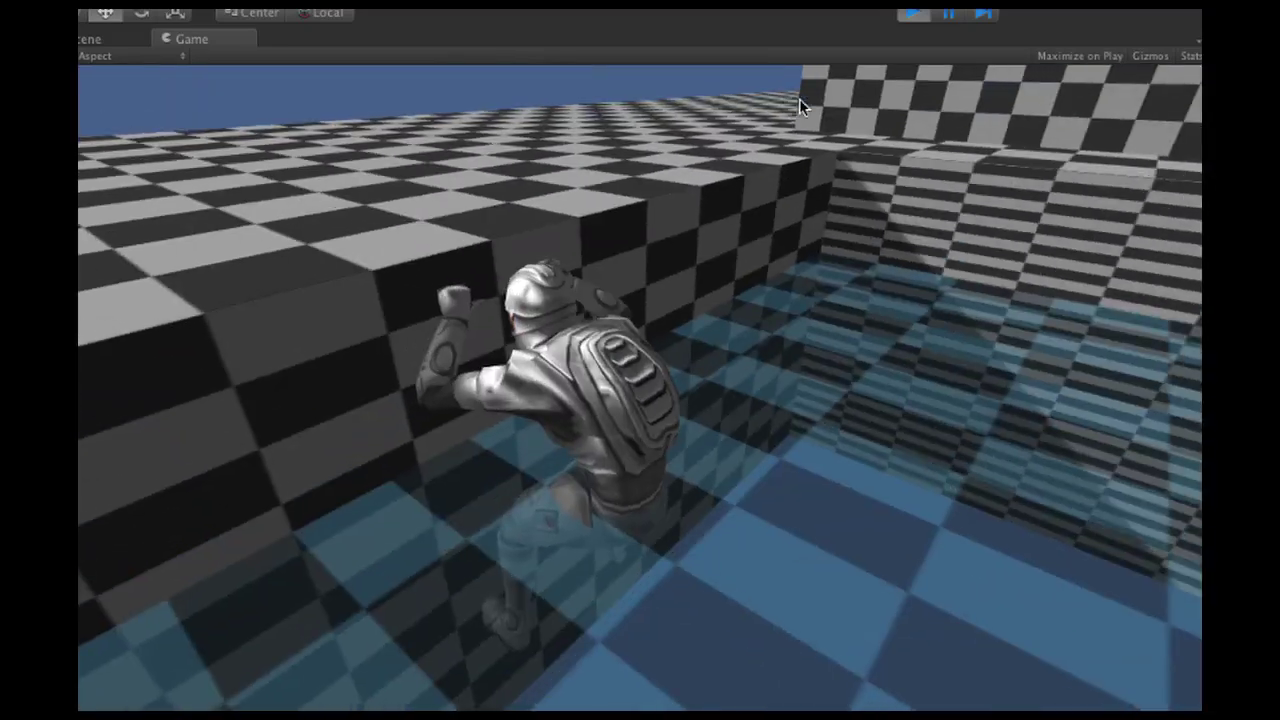
key("w")
key("a")
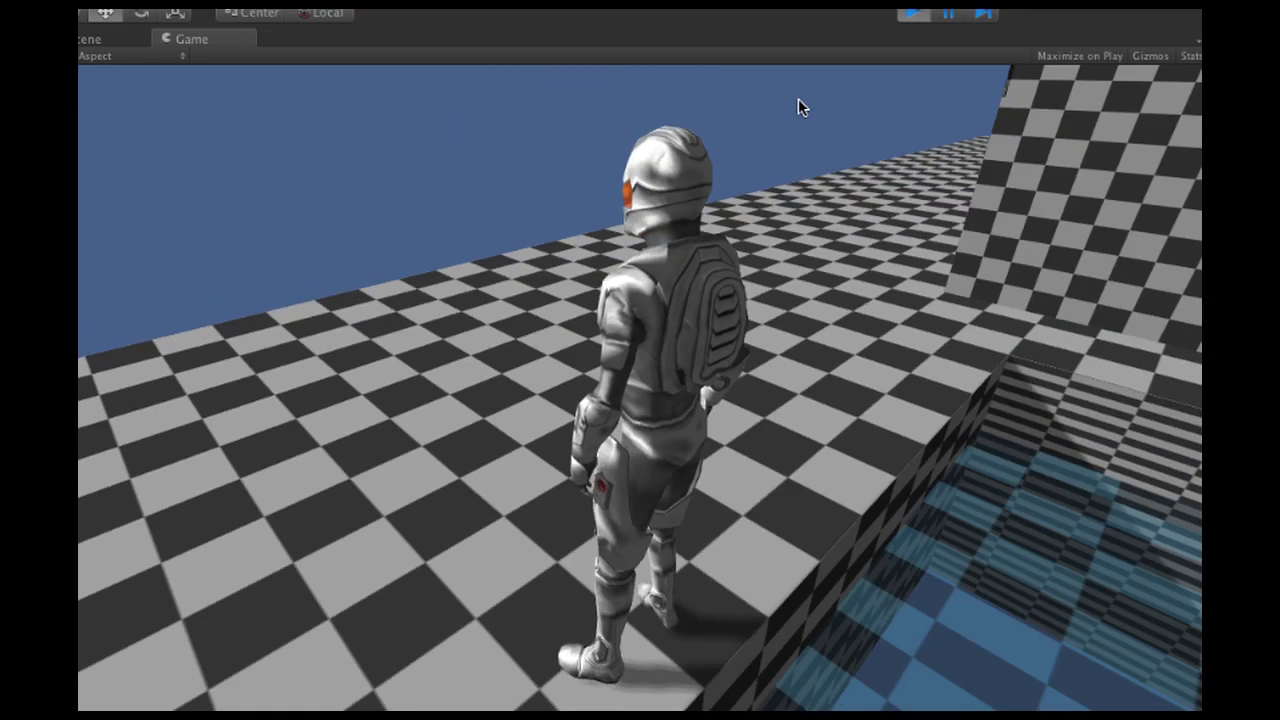
- Walk the character from the pool's edge to the face of the block with the black ledge
key("w")
key("a")
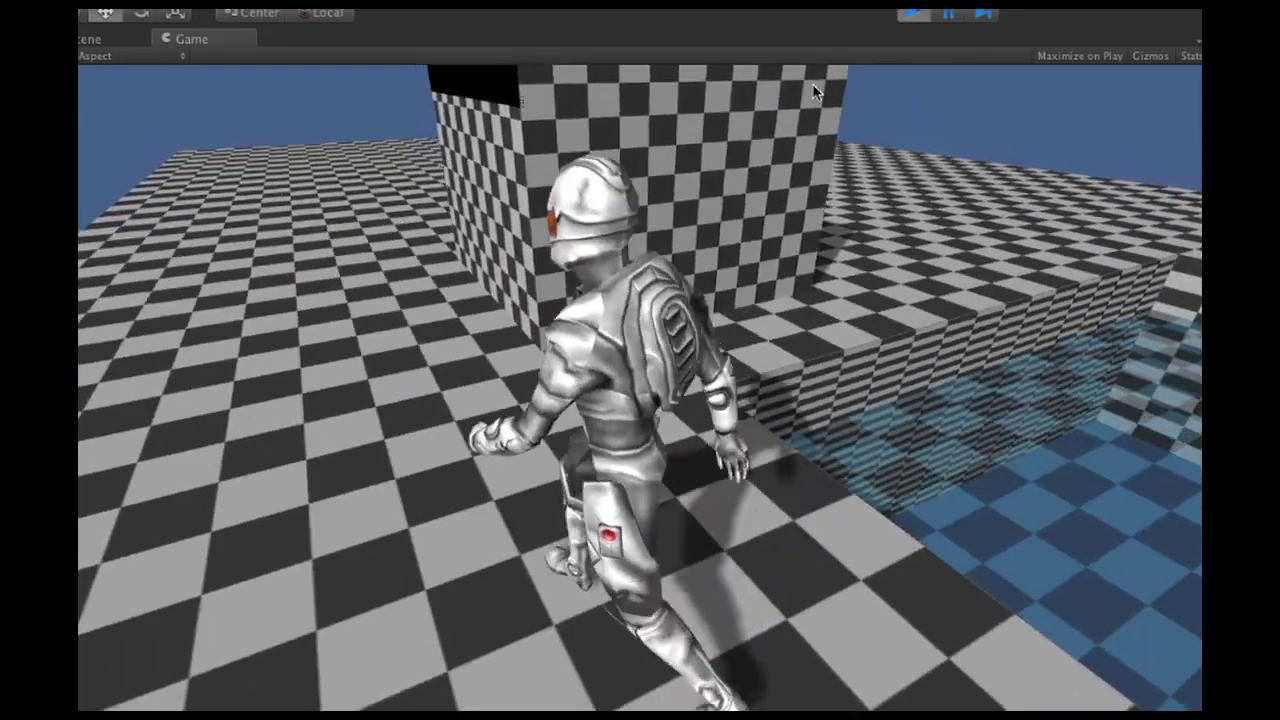
key("a")
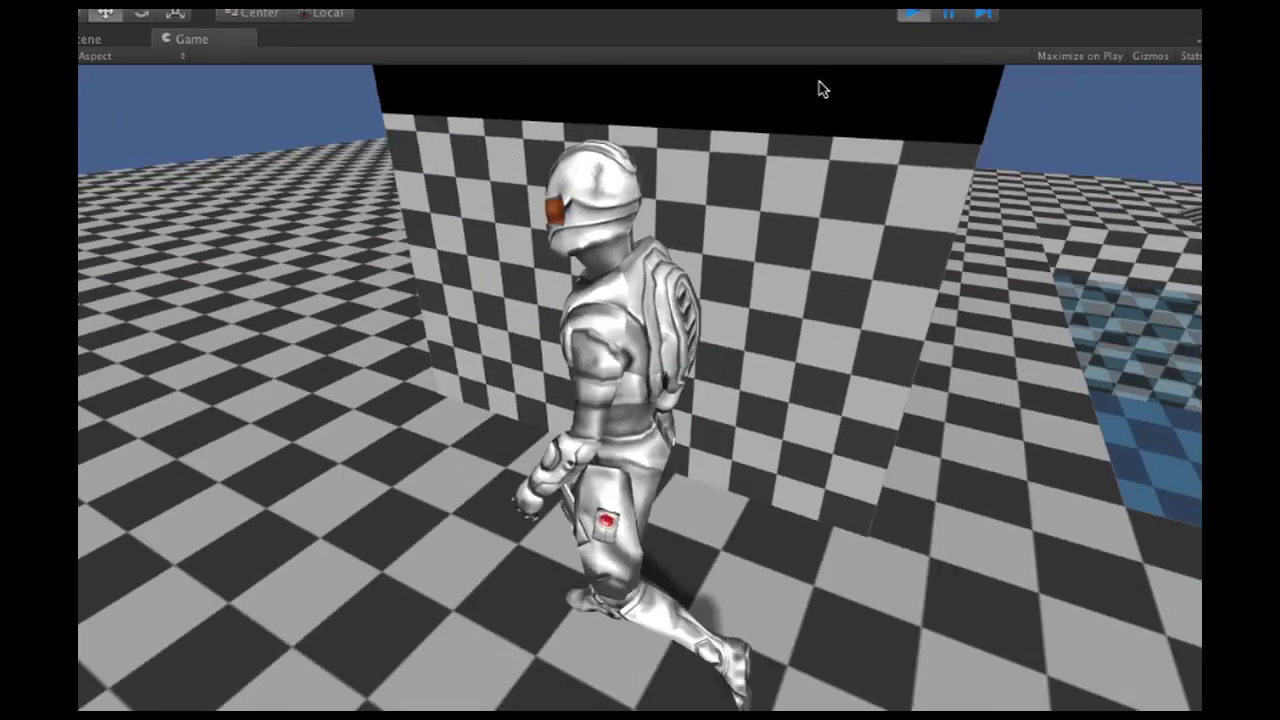
key("w")
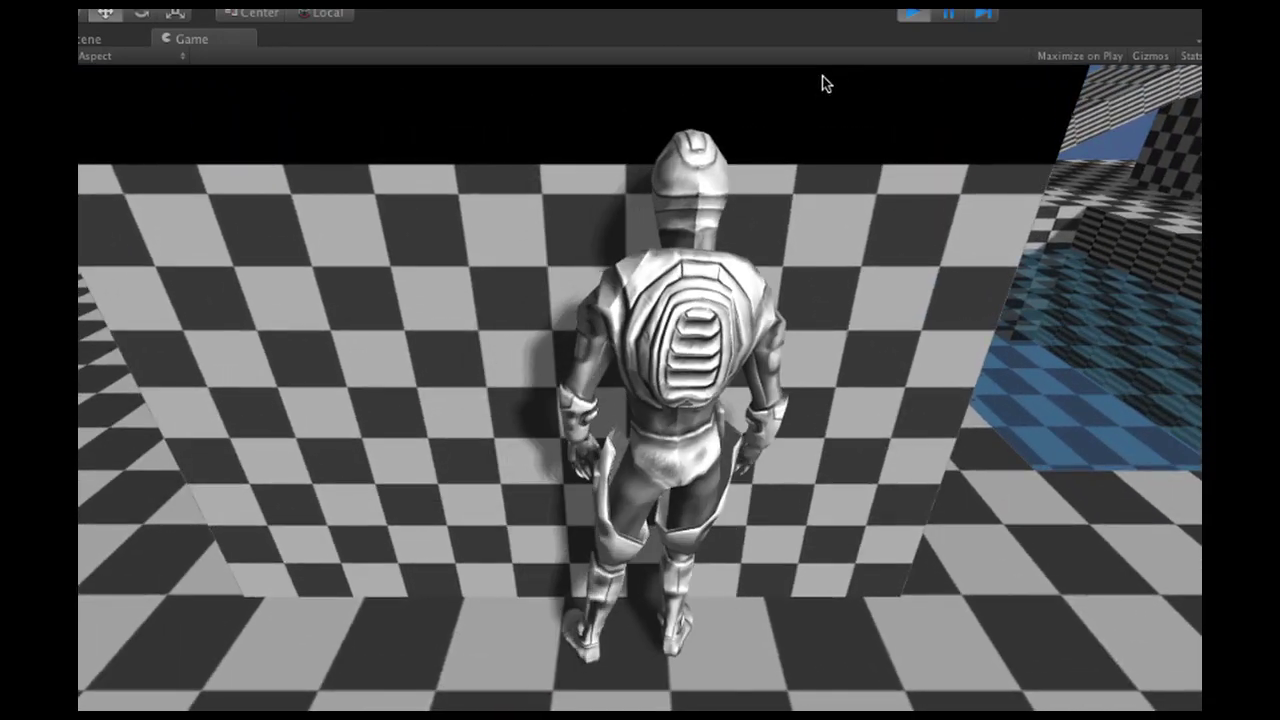
- Jump to grab the black ledge, shimmy sideways along it and climb onto the top of the block
key("space")
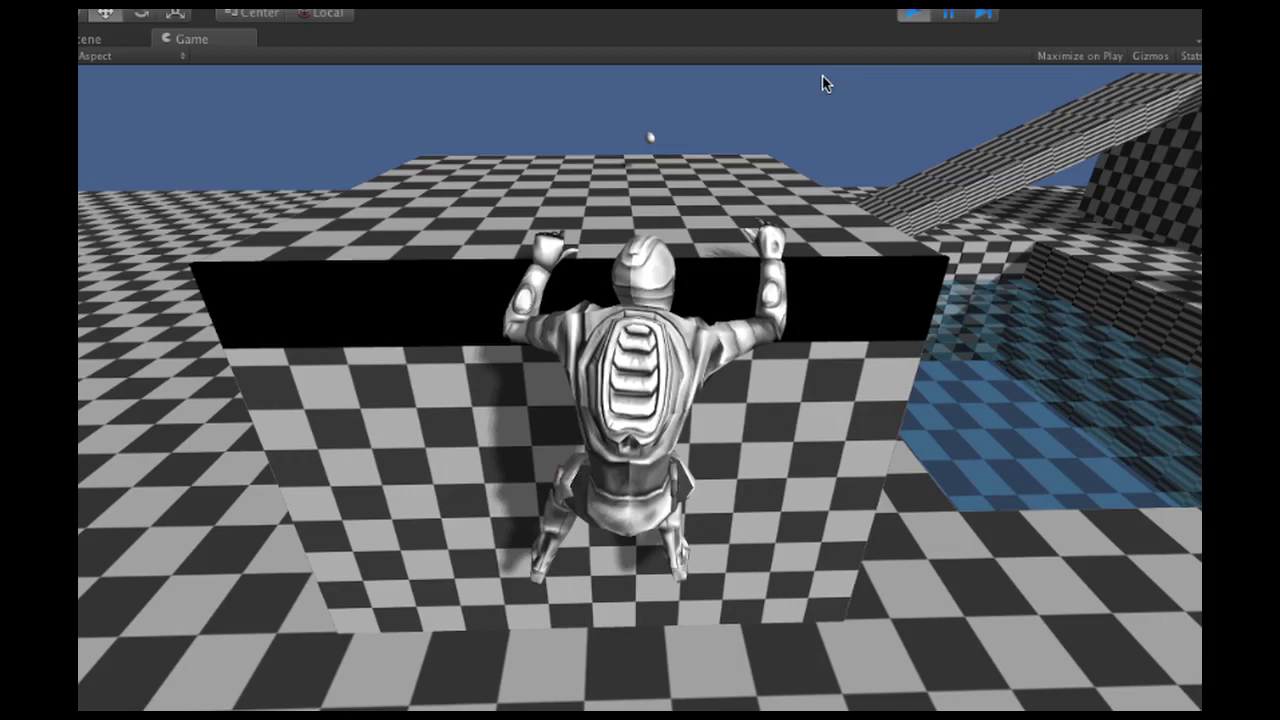
key("a")
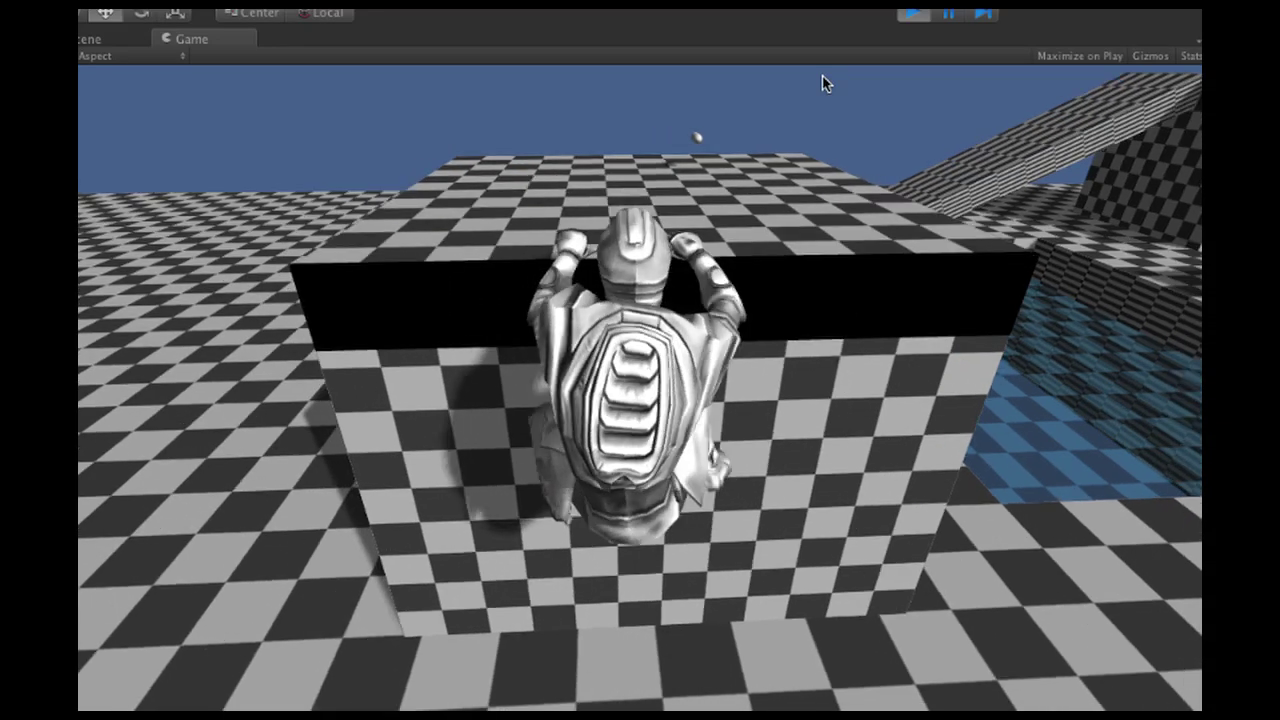
key("w")
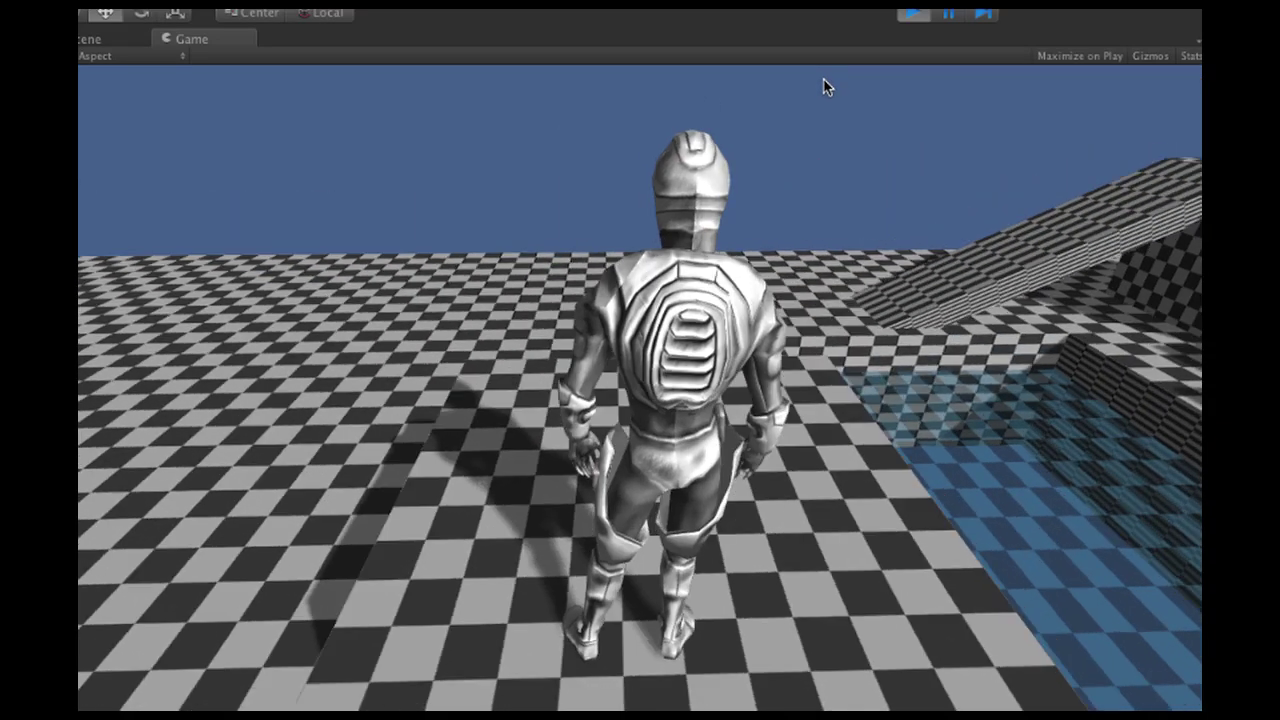
- Orbit the camera around the character on top of the block to examine how the camera-relative view follows
mouse_move(823, 78)
right_mouse_down()
mouse_move(812, 79)
mouse_move(824, 82)
right_mouse_up()
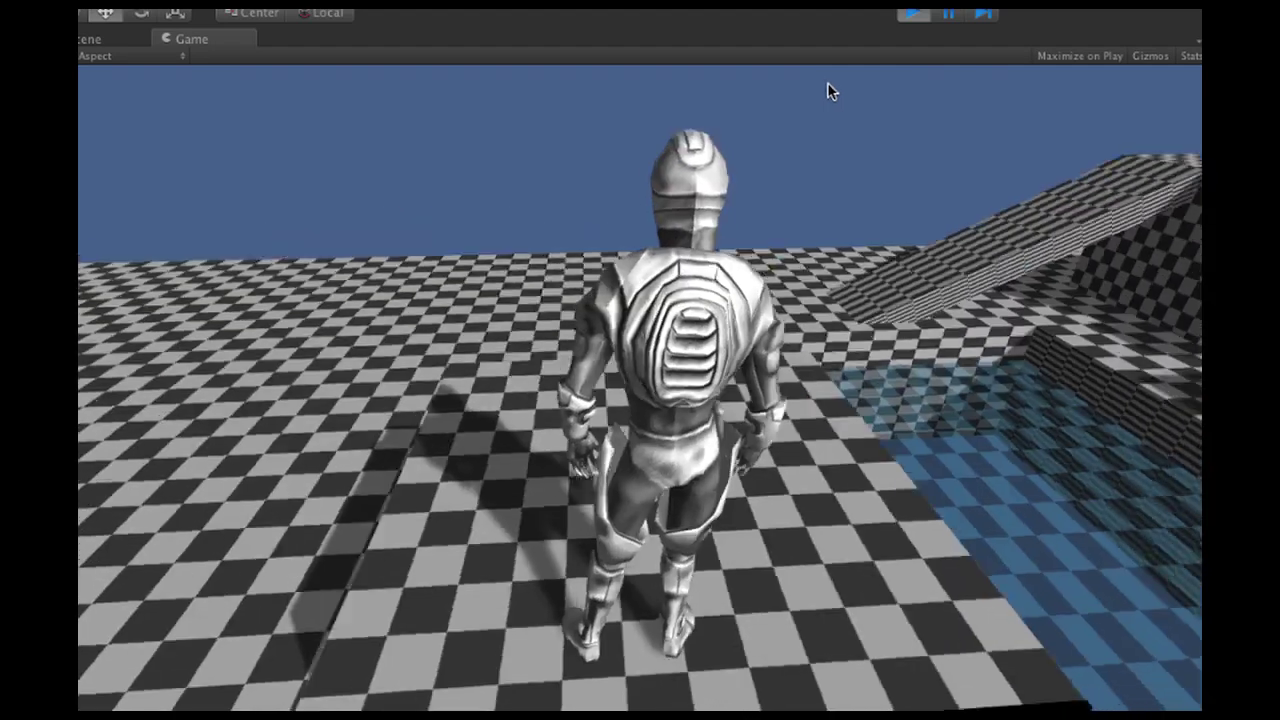
key("d")
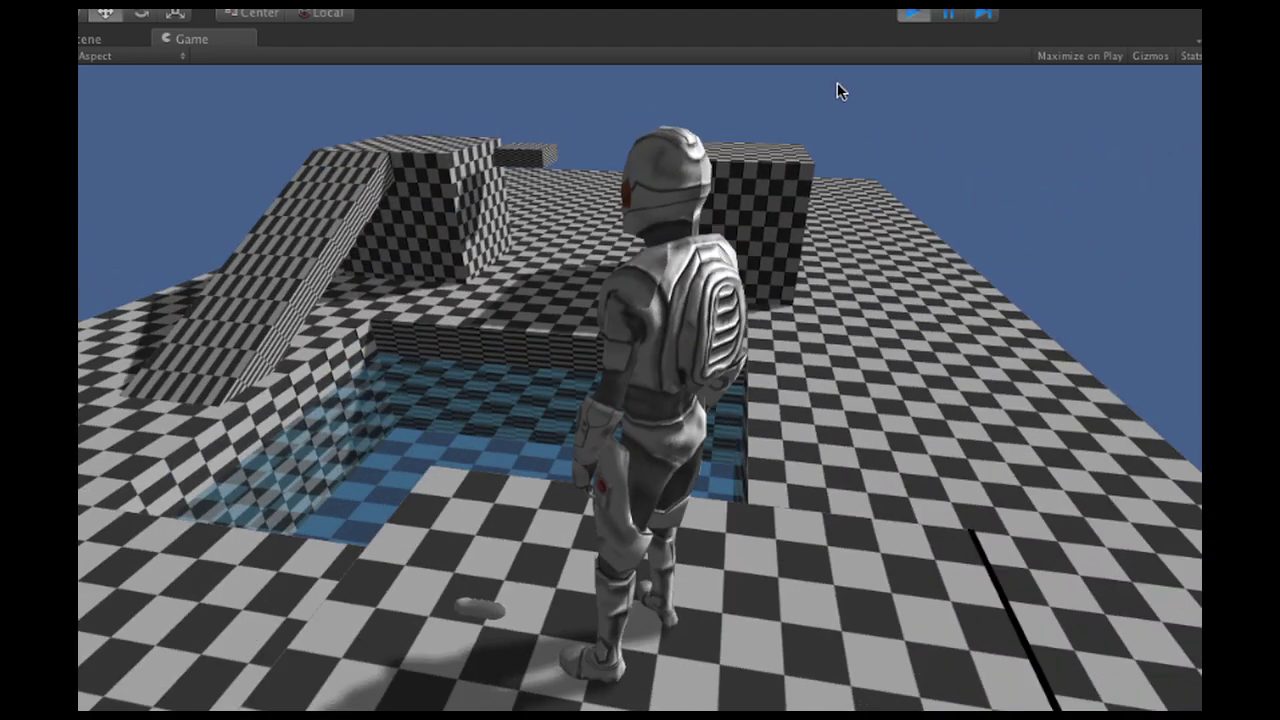
right_click_drag(837, 82, 819, 78)
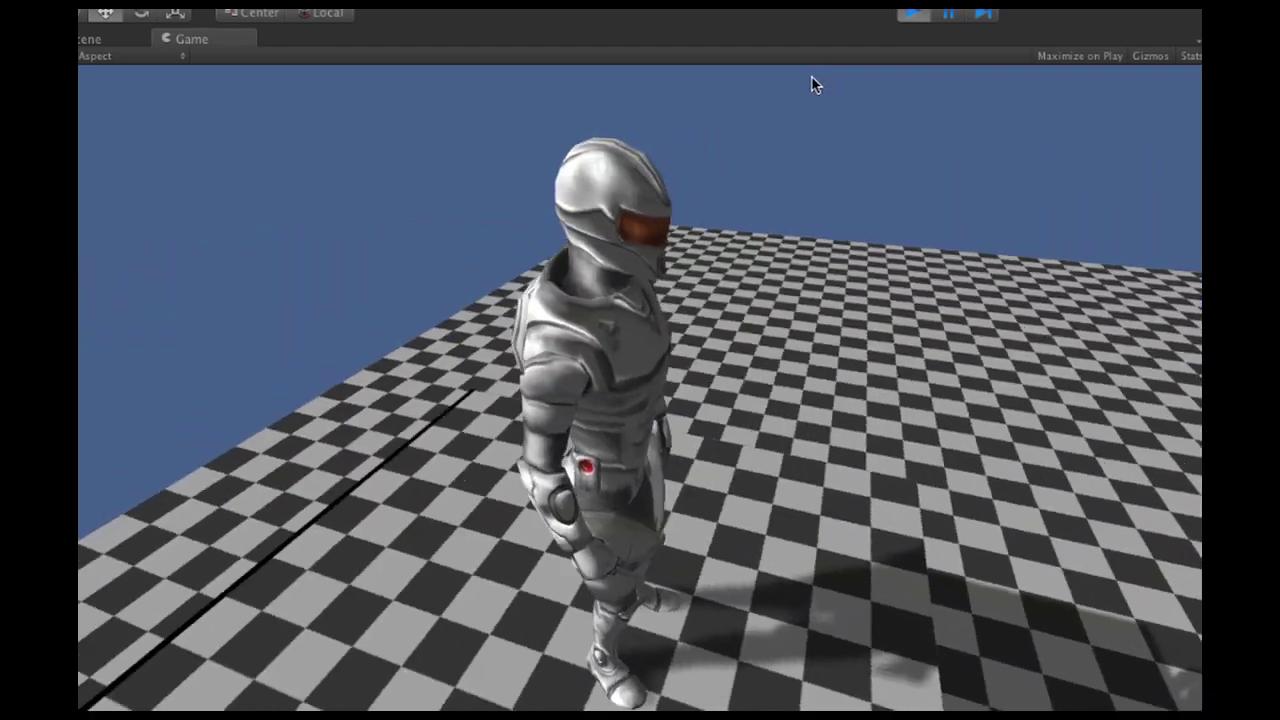
key("d")
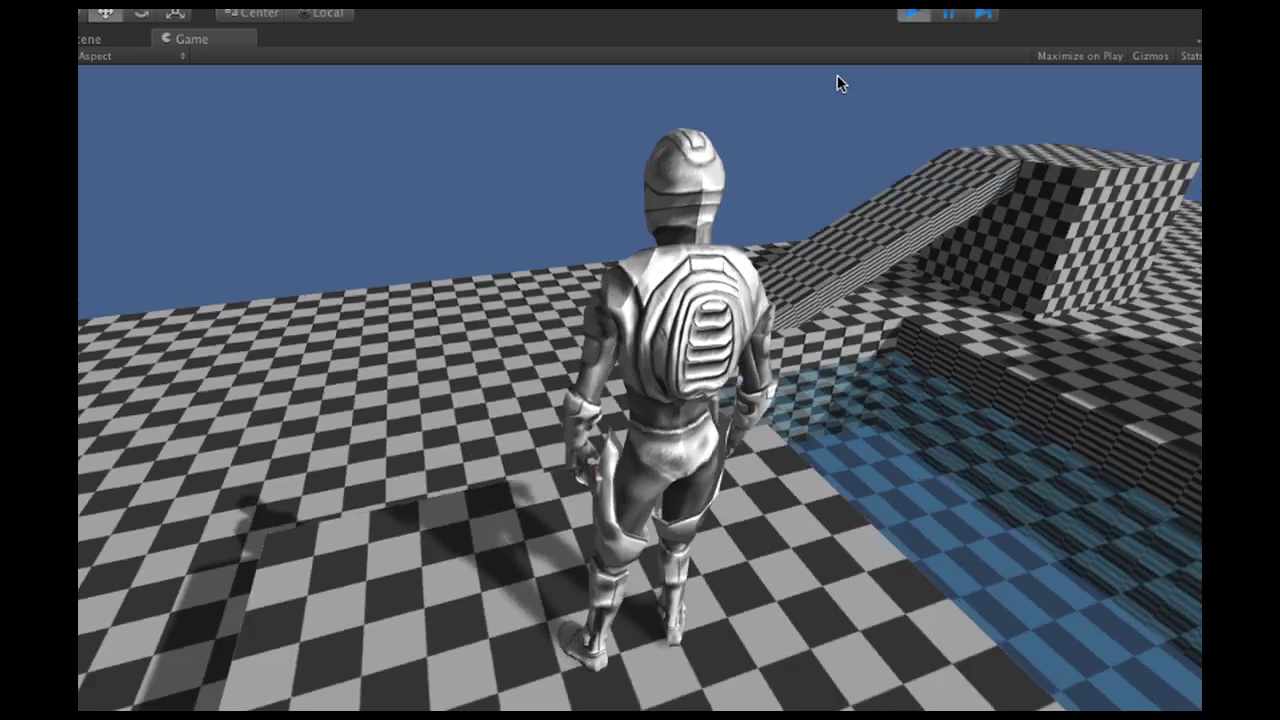
right_click_drag(838, 76, 841, 75)
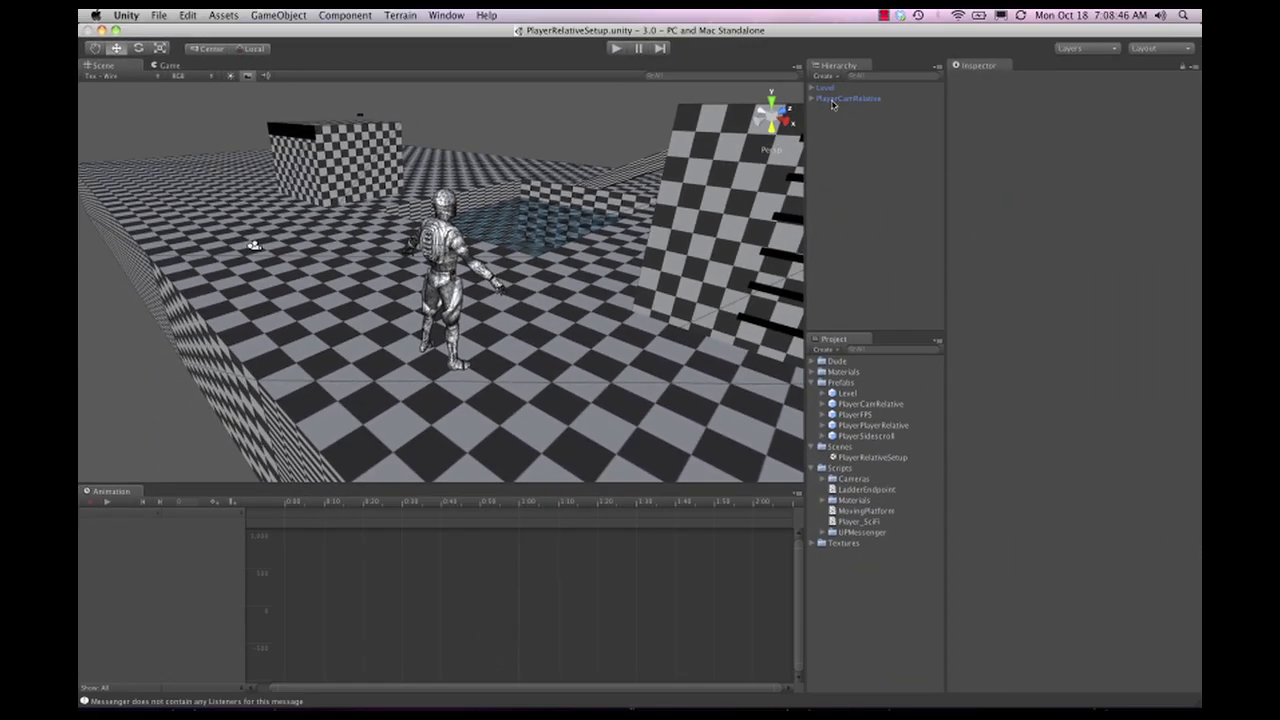
- Deactivate the PlayerCamRelative object together with all its child objects
left_click(836, 99)
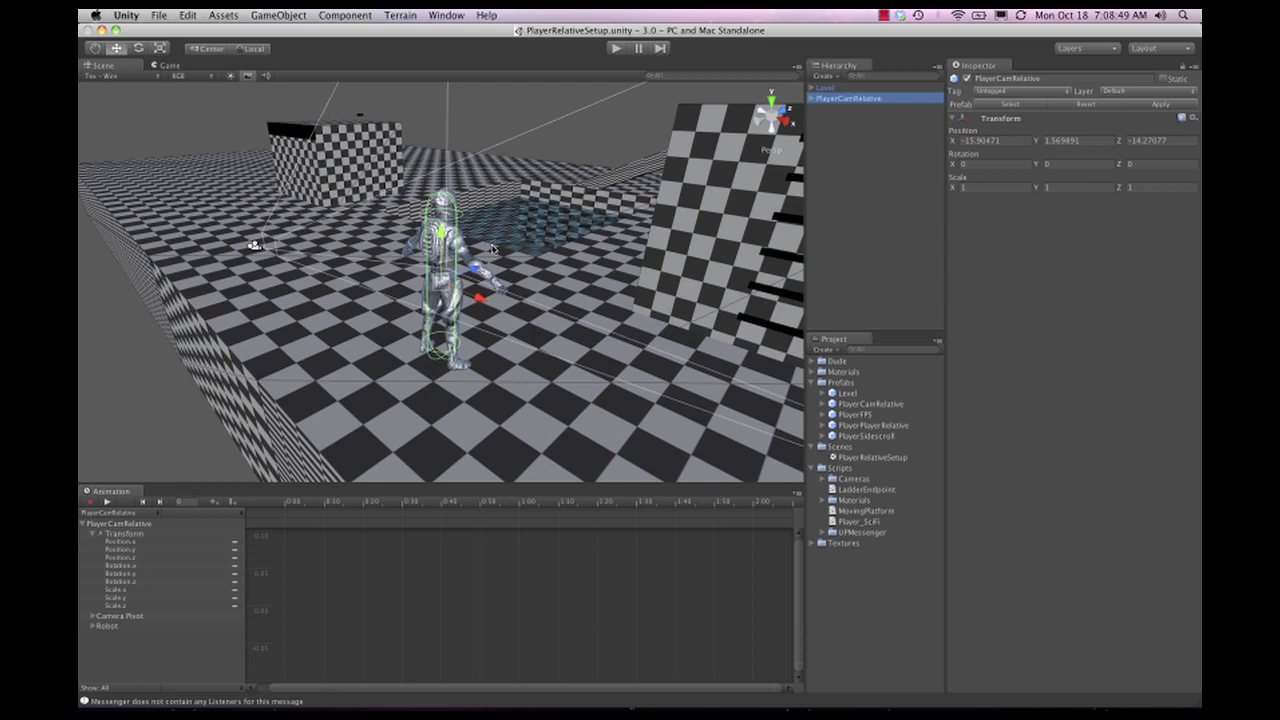
scroll(492, 249, "down", 2)
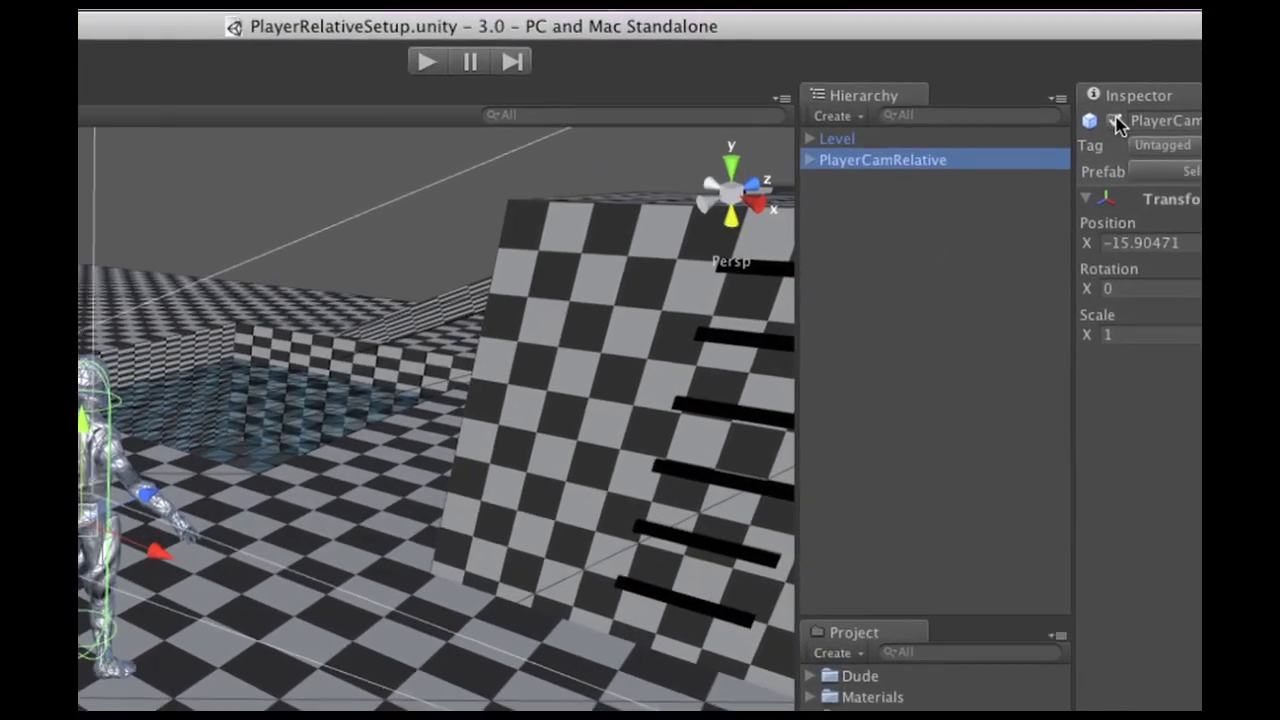
left_click(966, 78)
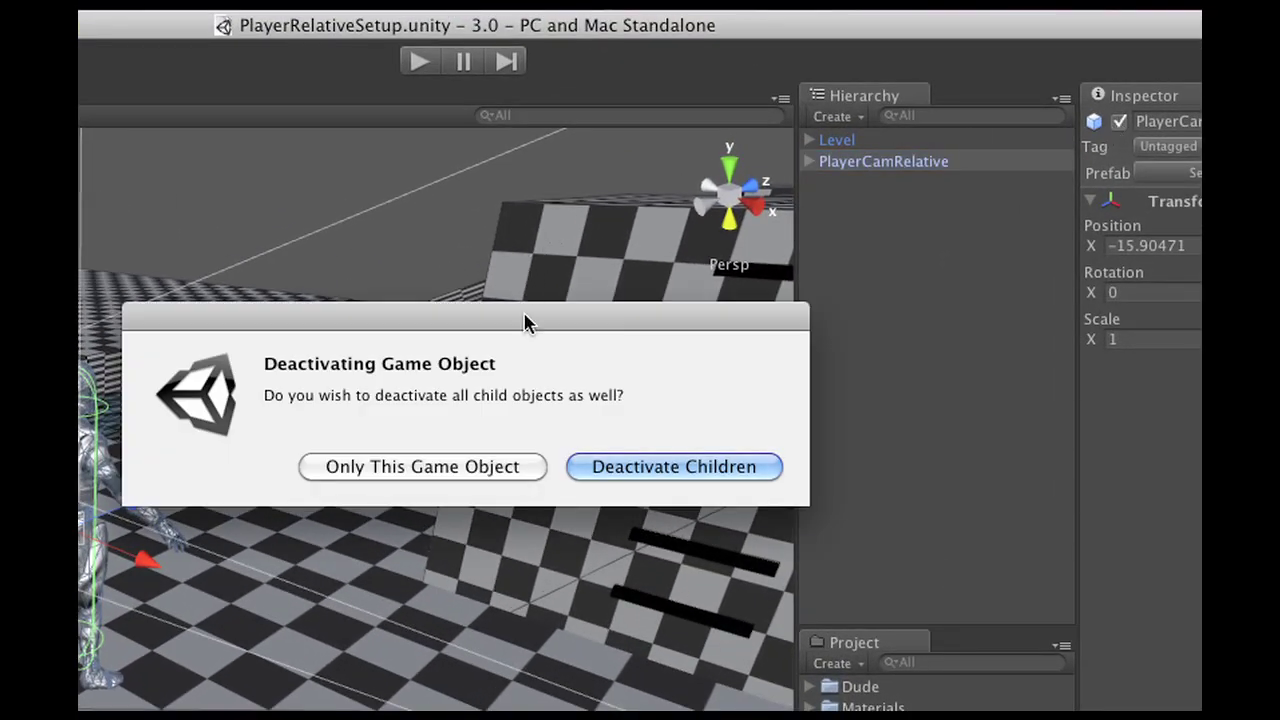
left_click_drag(530, 315, 438, 315)
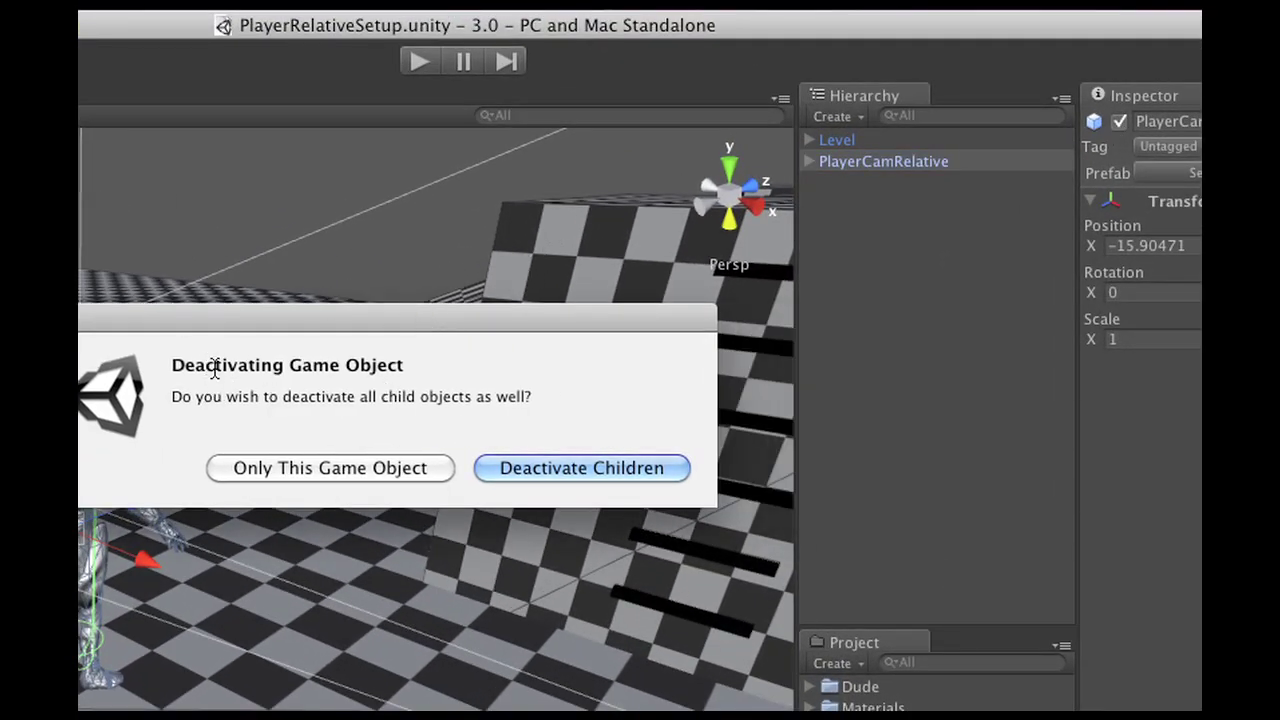
left_click(557, 467)
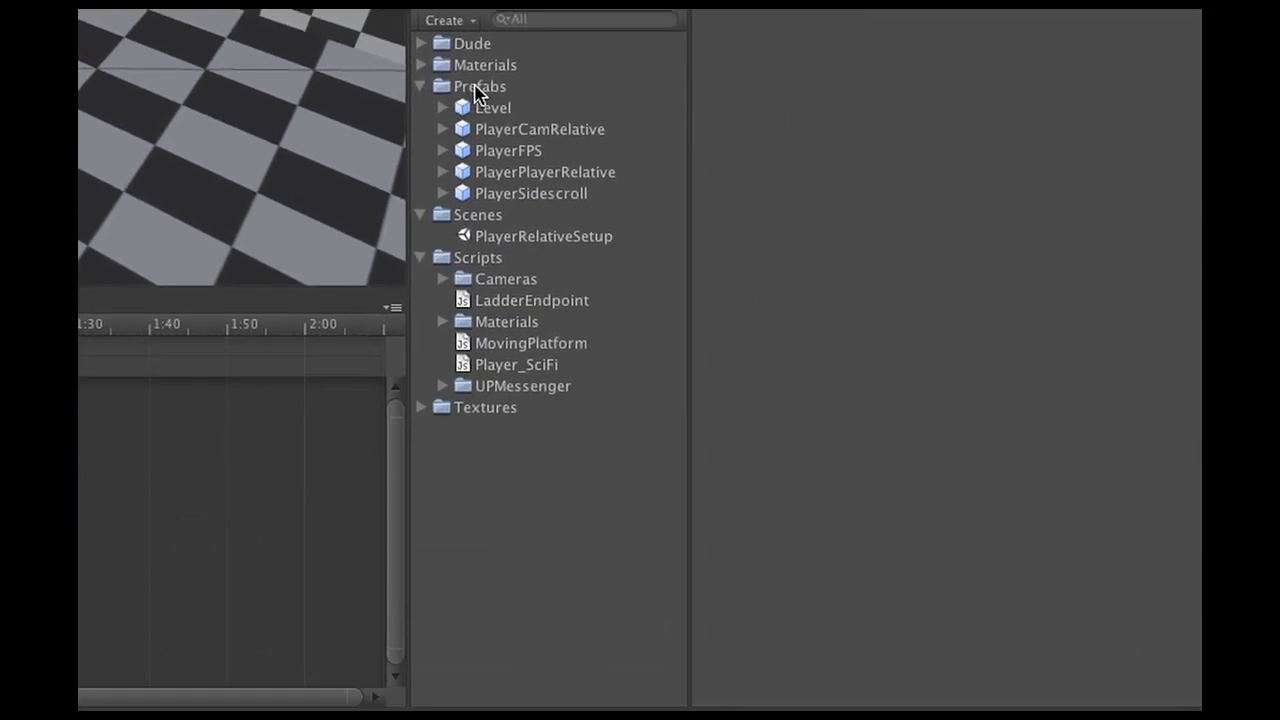
- Place the PlayerSidescroll prefab in the scene and raise it until the character stands above the floor
left_click(479, 88)
left_click(502, 129)
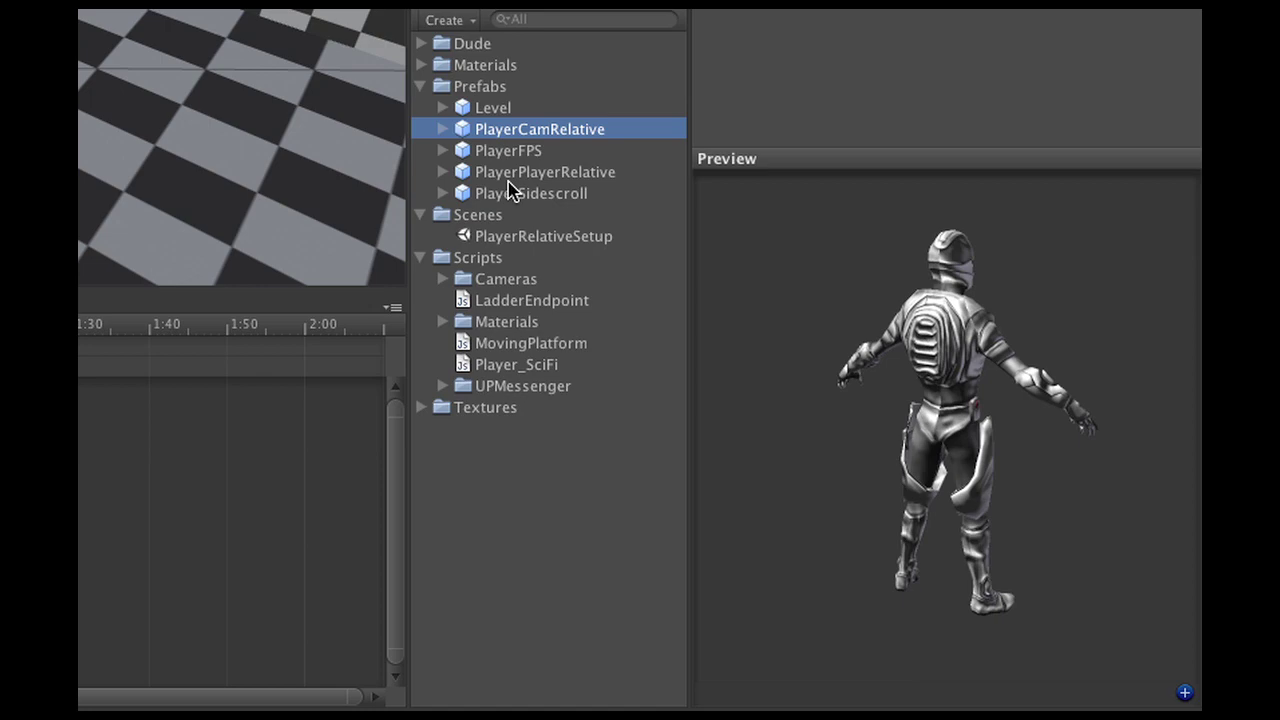
left_click(501, 152)
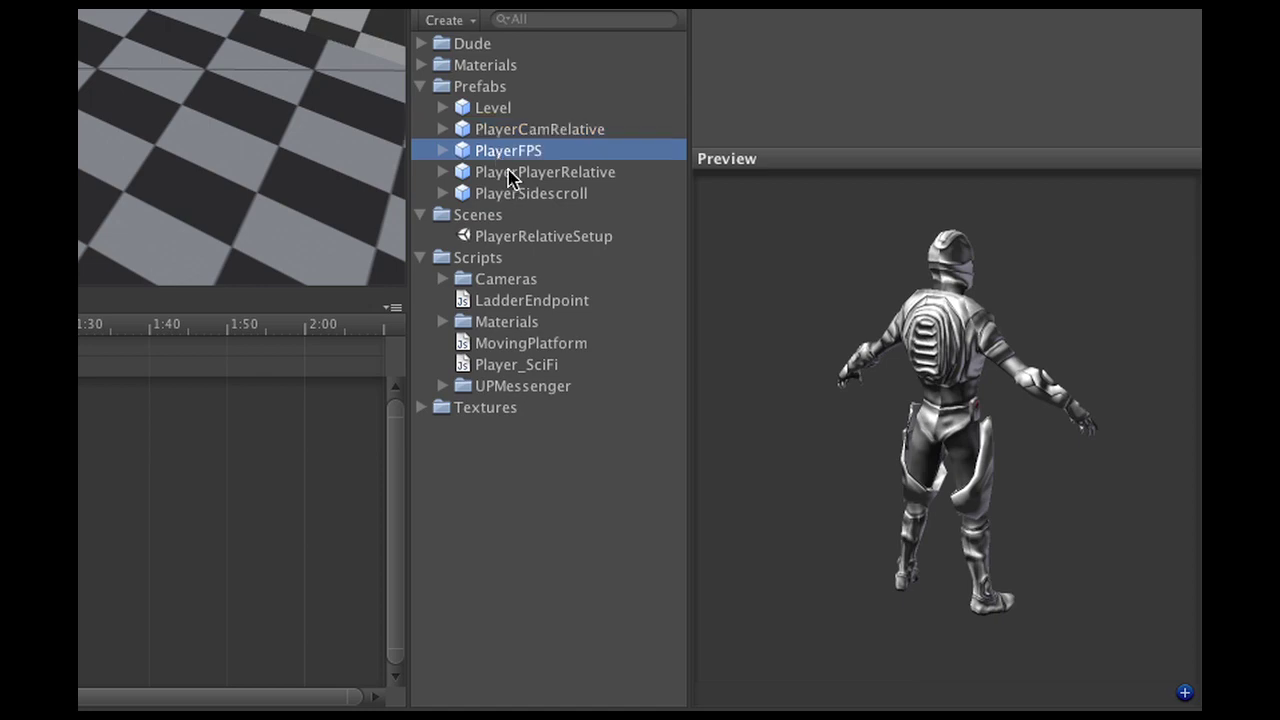
left_click(510, 193)
left_click_drag(460, 194, 513, 442)
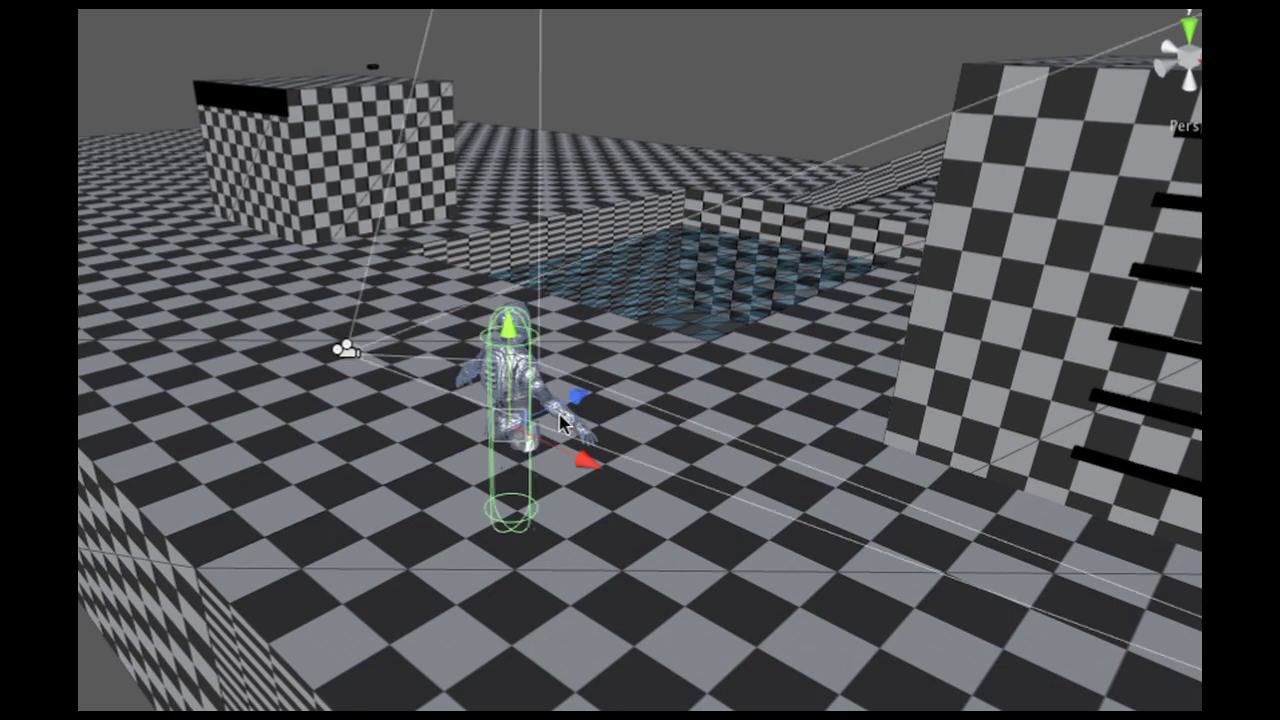
left_click_drag(520, 340, 508, 222)
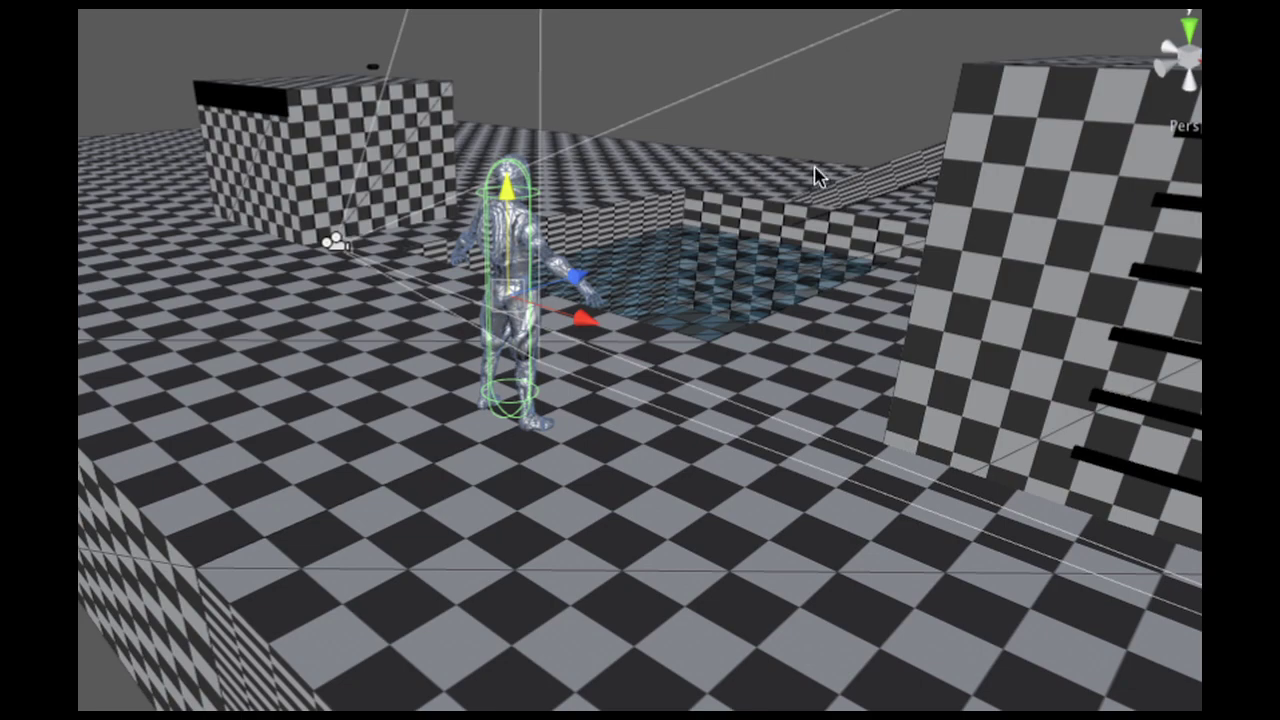
- Run the scene, walk the side-scrolling character in both directions and climb the ladder to the top of the block
key("ctrl+p")
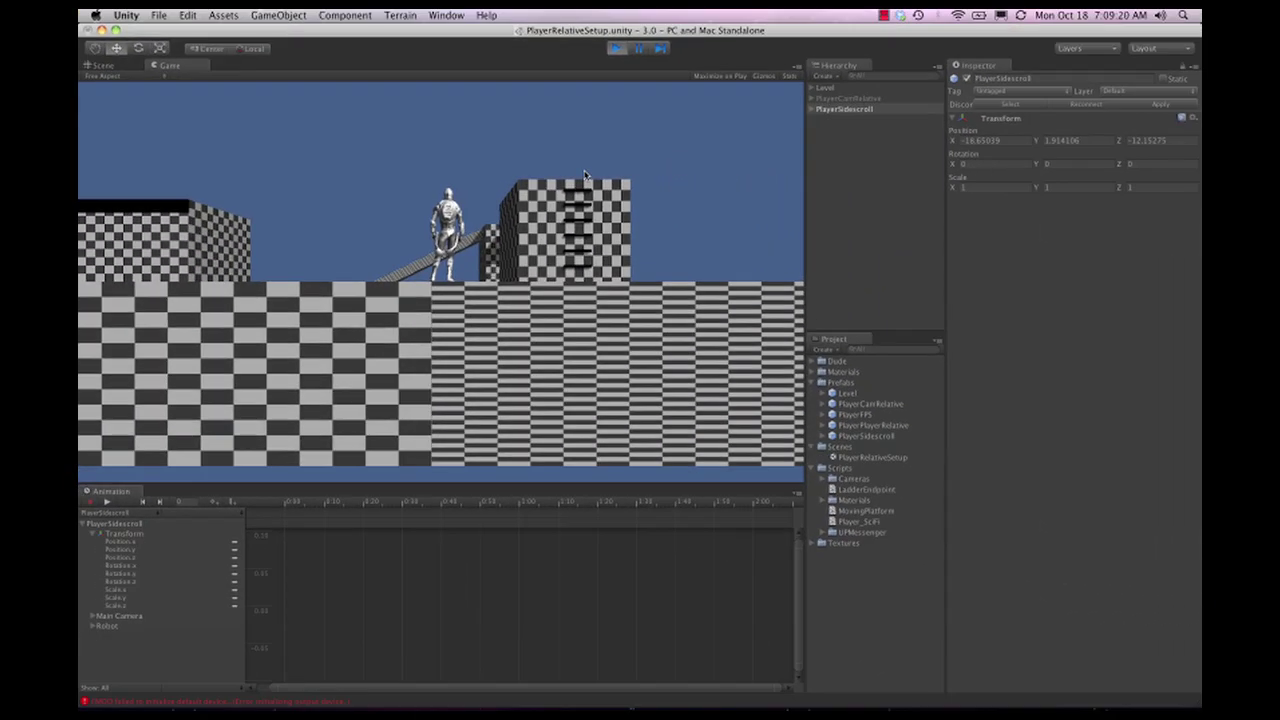
key("Right")
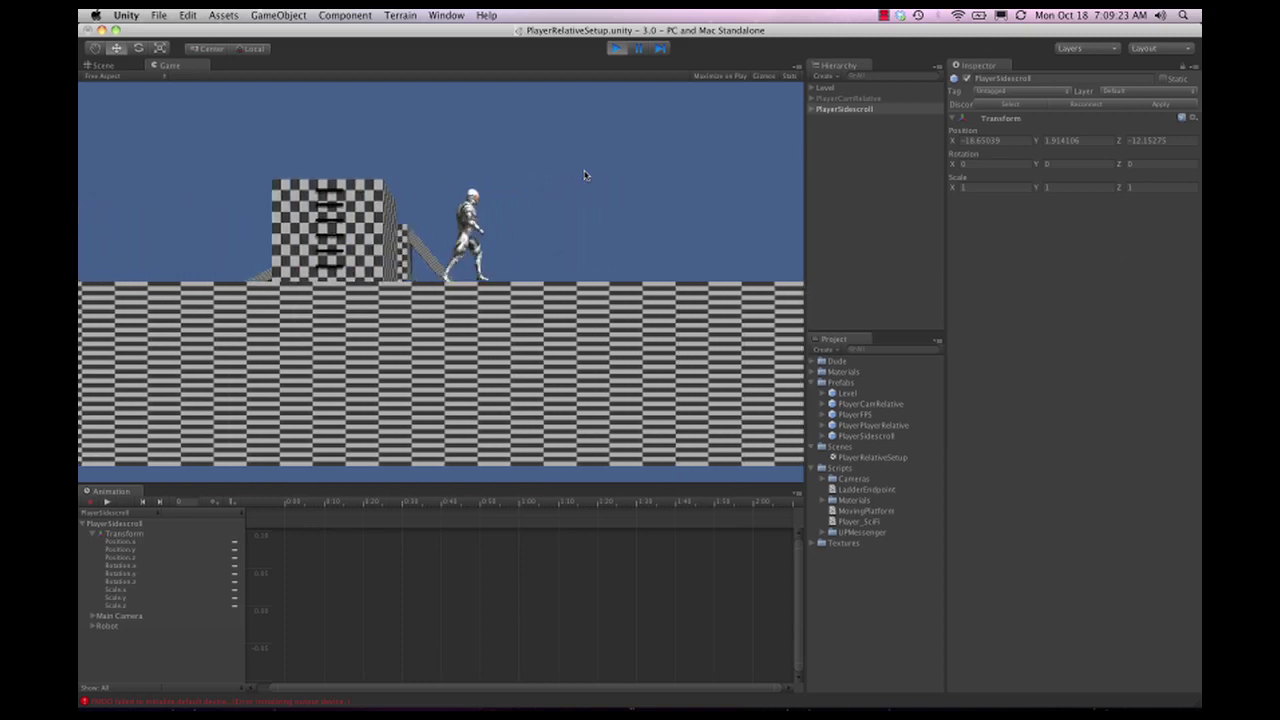
key("Left")
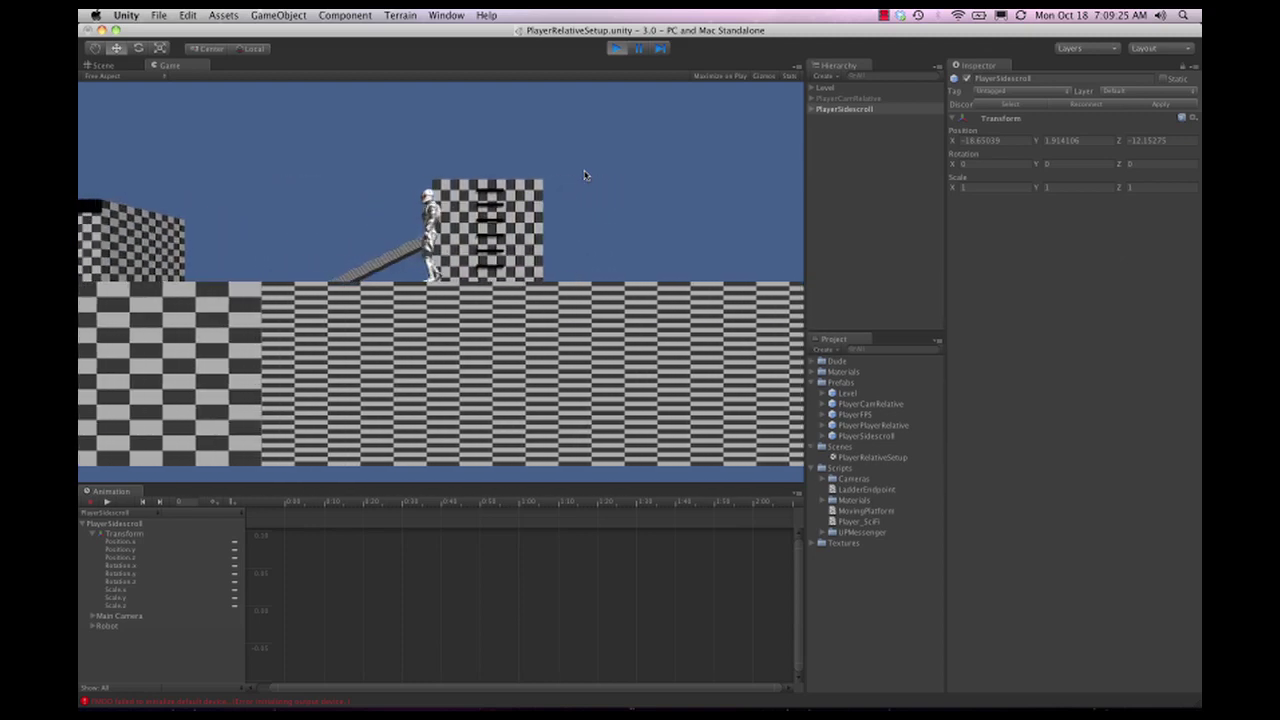
key("Right")
key("Up")
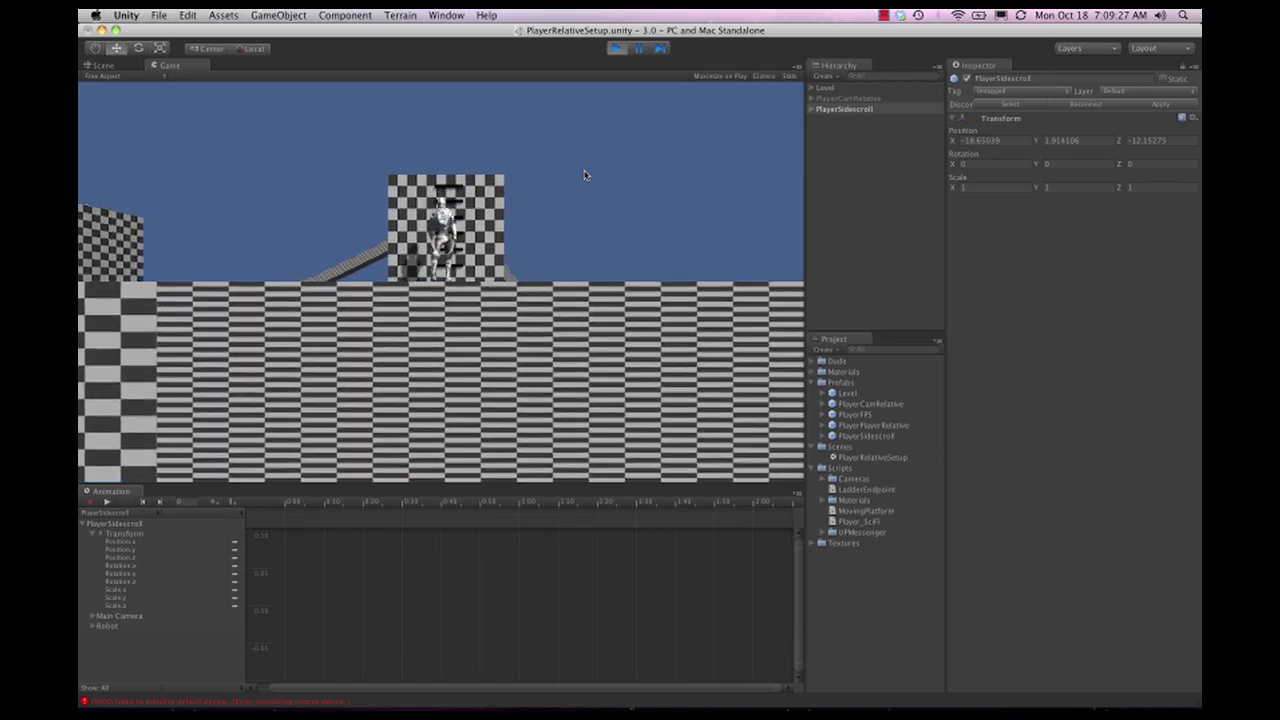
key("f")
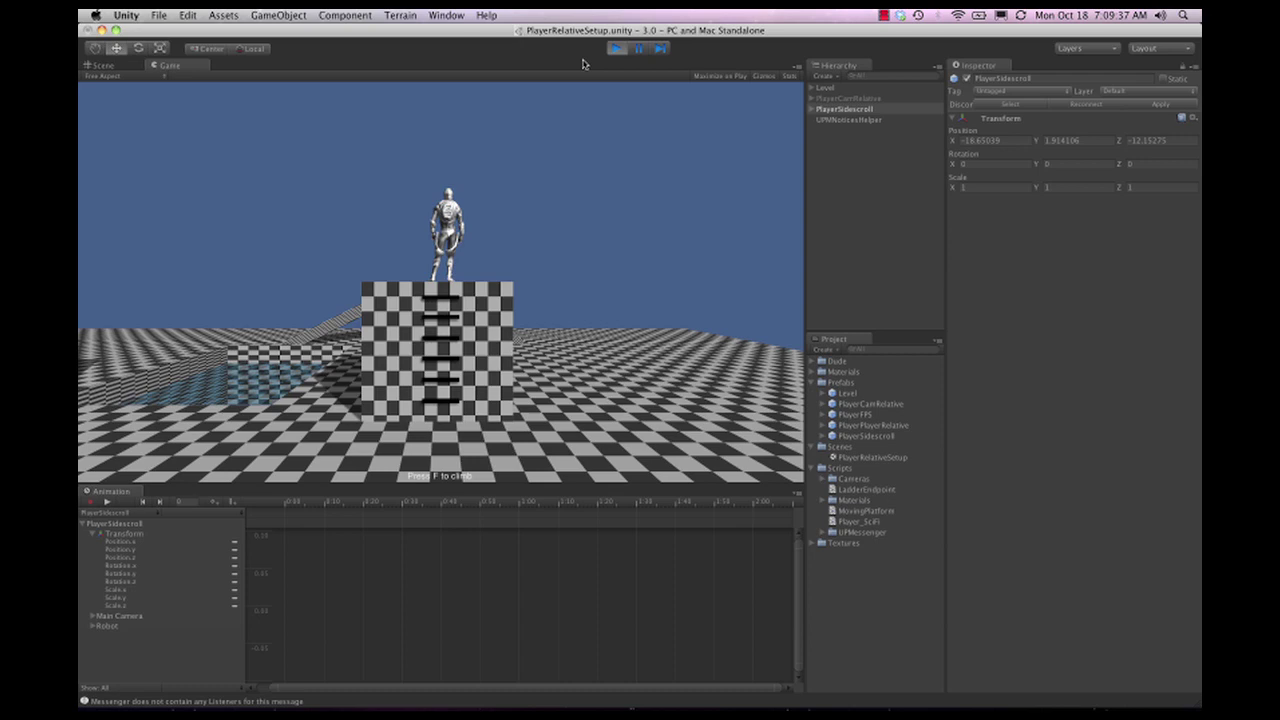
- Set the Camera Distance to 5 in the Camera_Sidescroll script of the PlayerSidescroll object's Main Camera
left_click(830, 109)
left_click(812, 109)
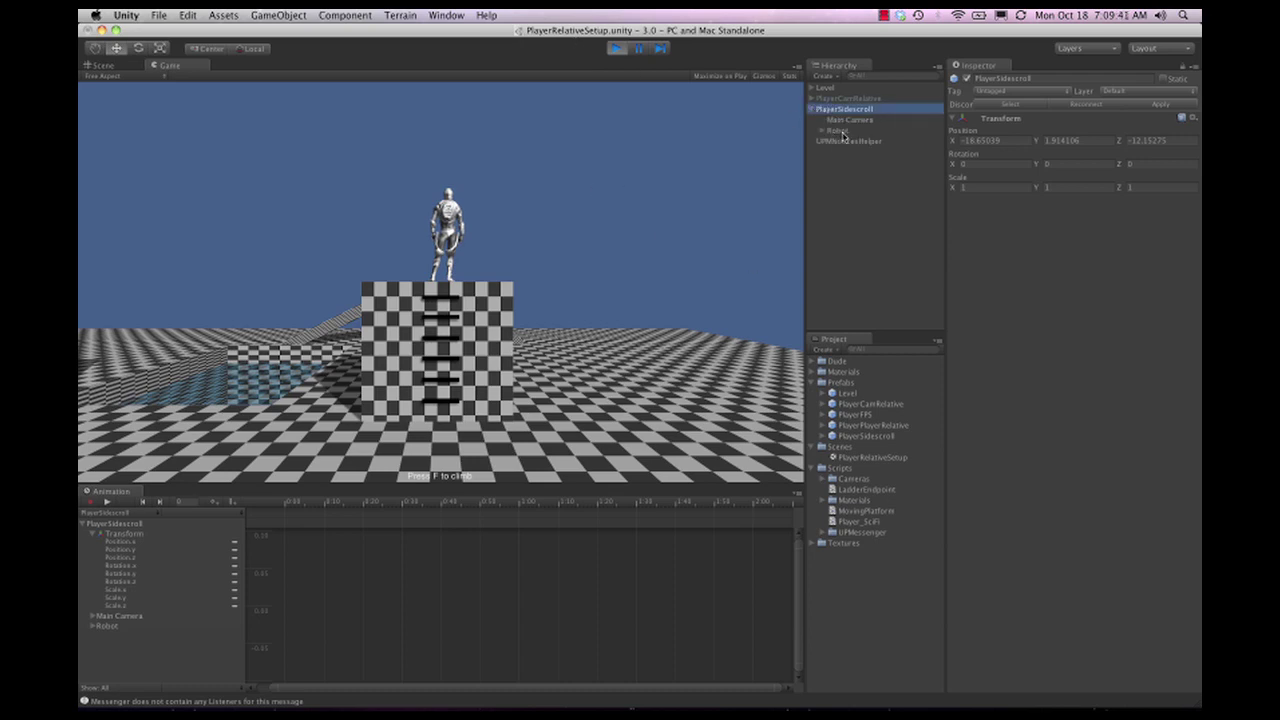
left_click(842, 119)
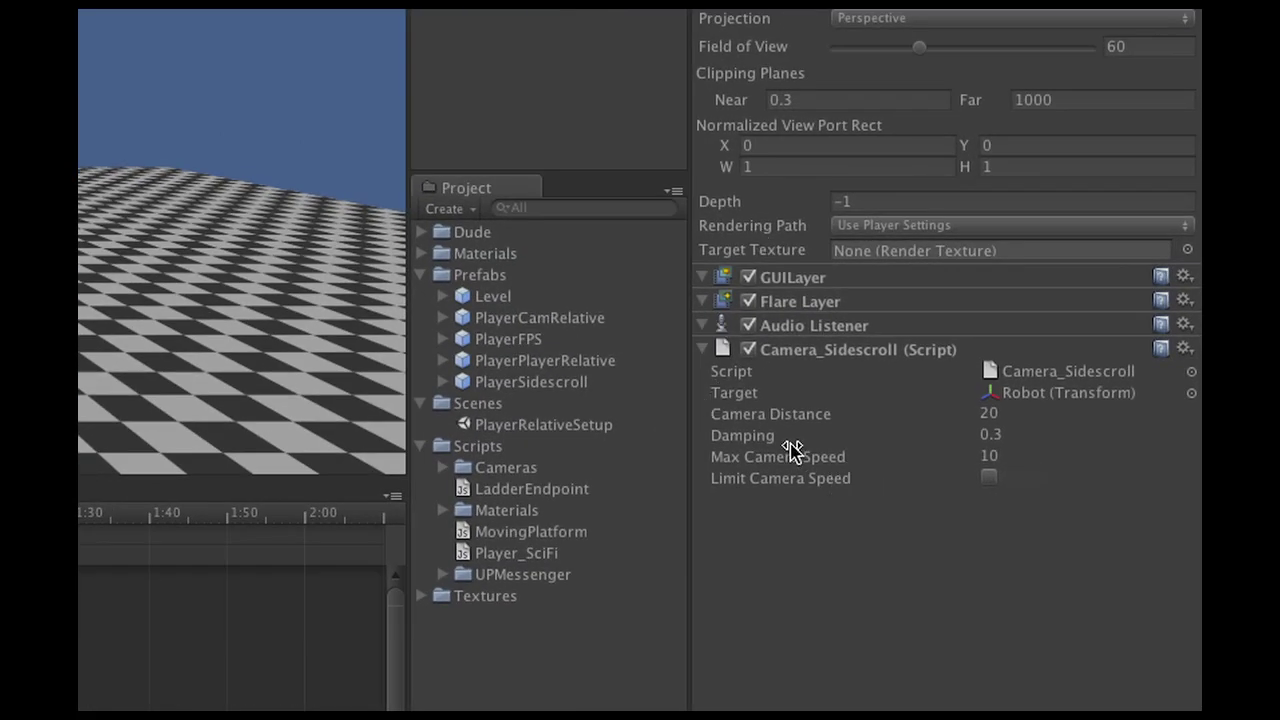
left_click(1006, 413)
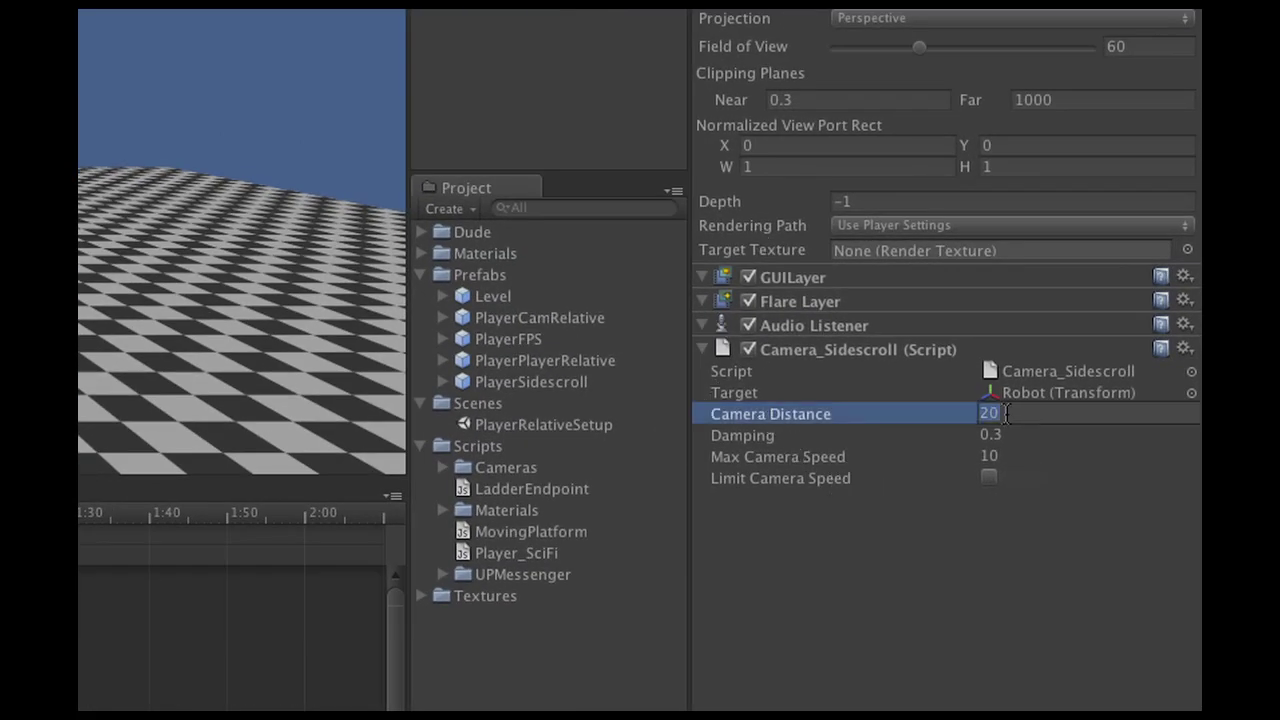
type("5")
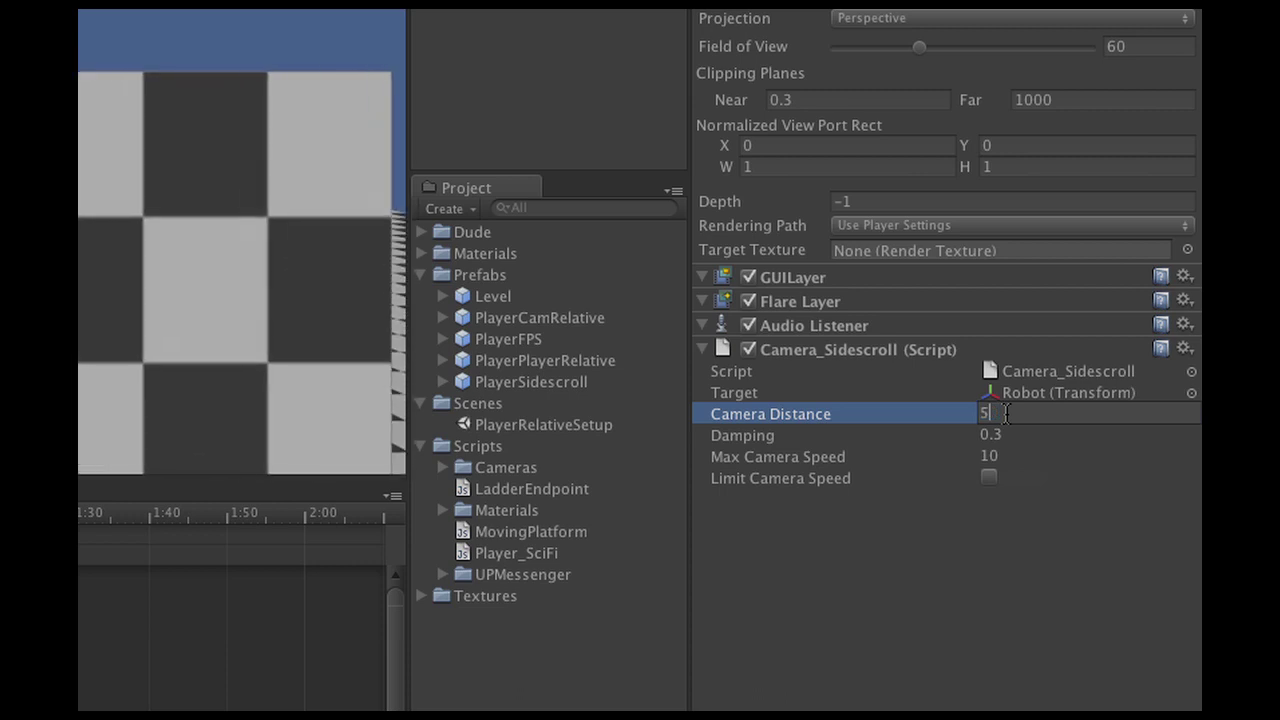
- Set the side-scrolling camera's Camera Distance to 10 and stop the running scene after viewing the closer framing
type("10")
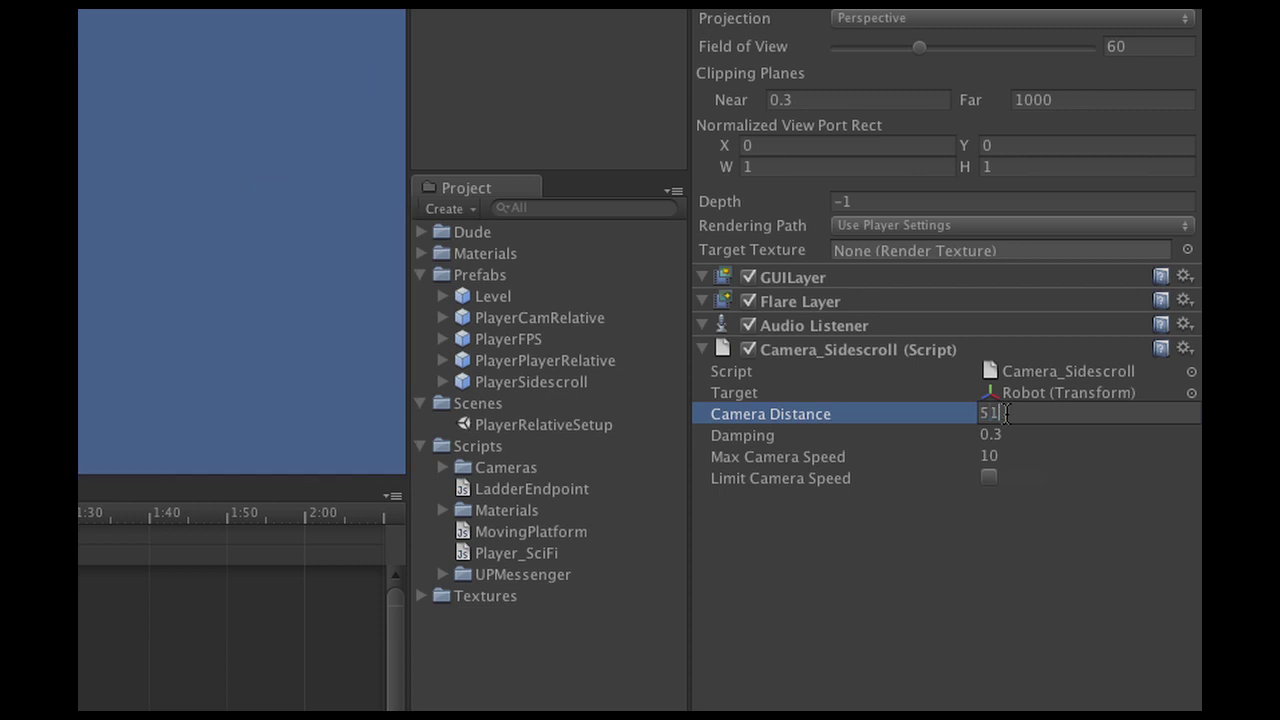
key("BackSpace")
key("BackSpace")
type("10")
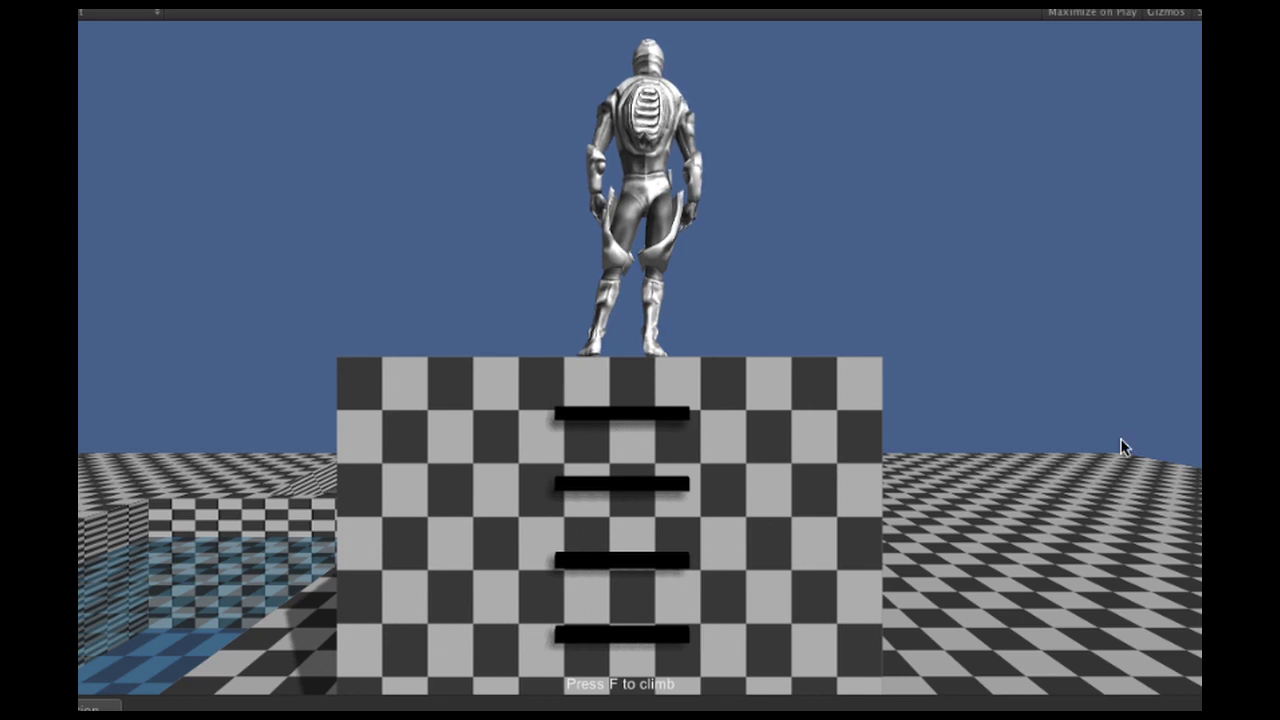
key("super+p")
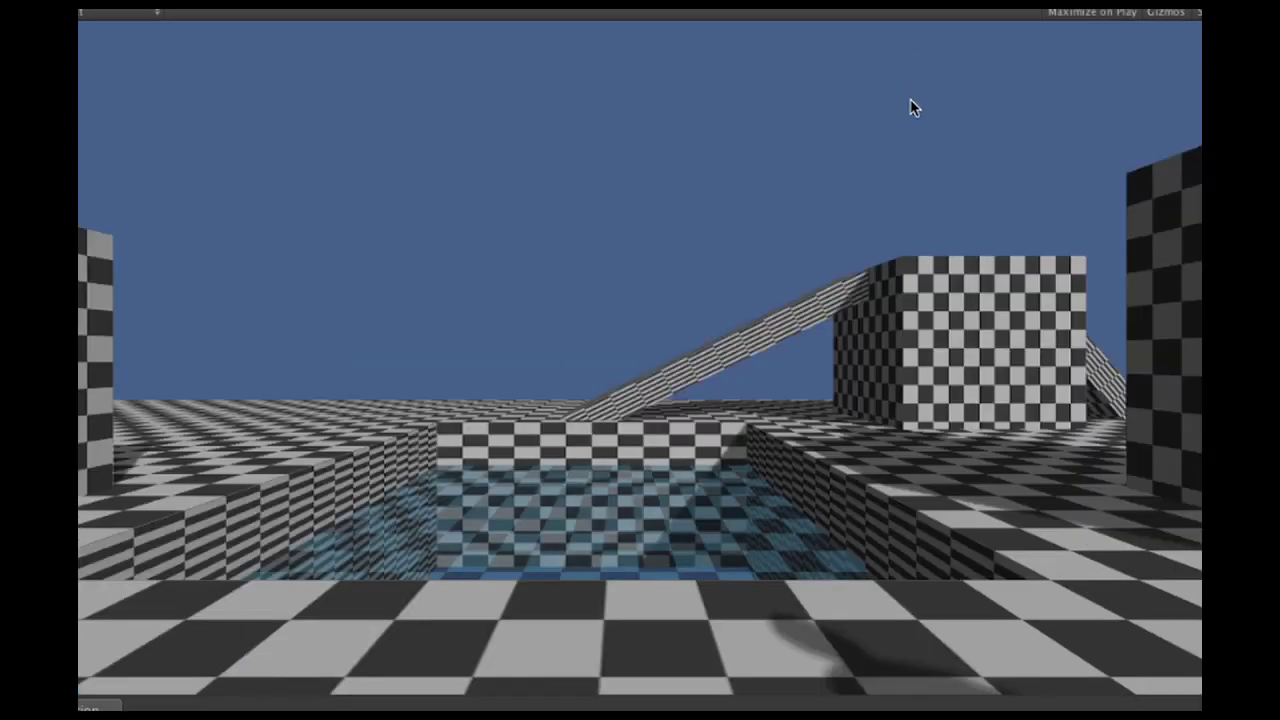
- Review the movement speeds in the Player_SciFi script of the PlayerSidescroll's Robot and enable Ladder Top Animation
scroll(913, 241, "down", 1)
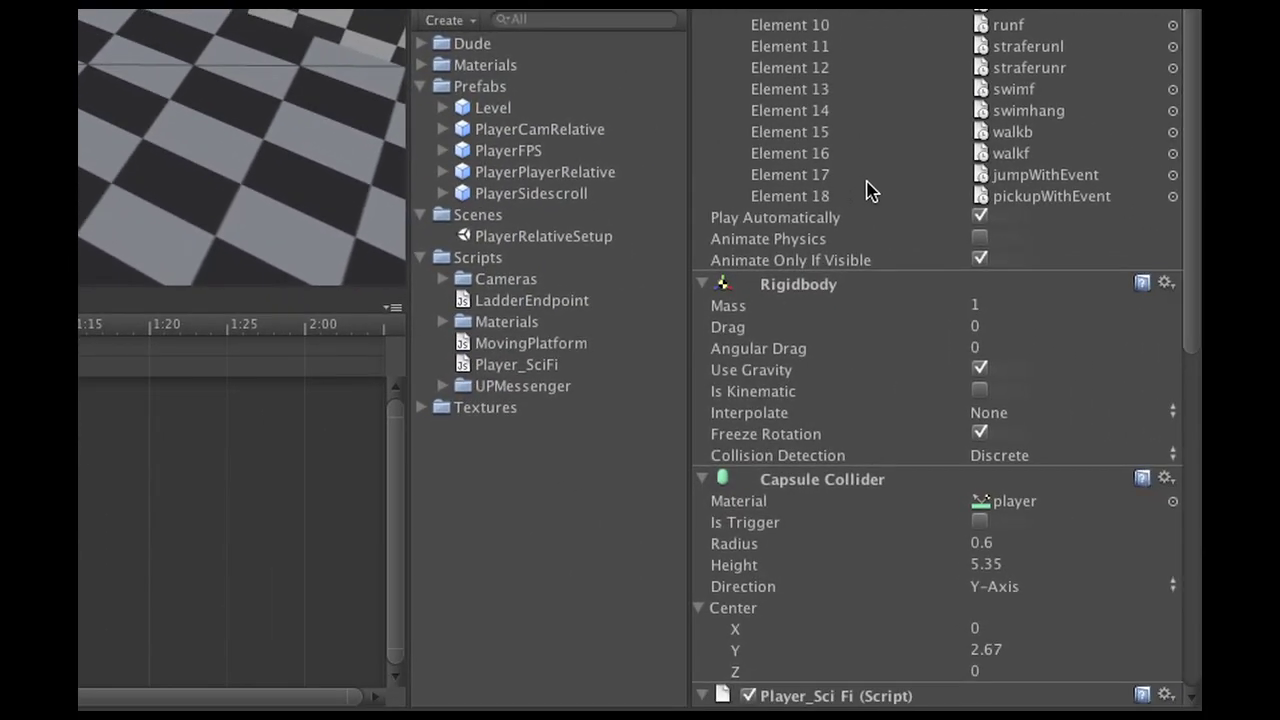
scroll(1062, 303, "down", 10)
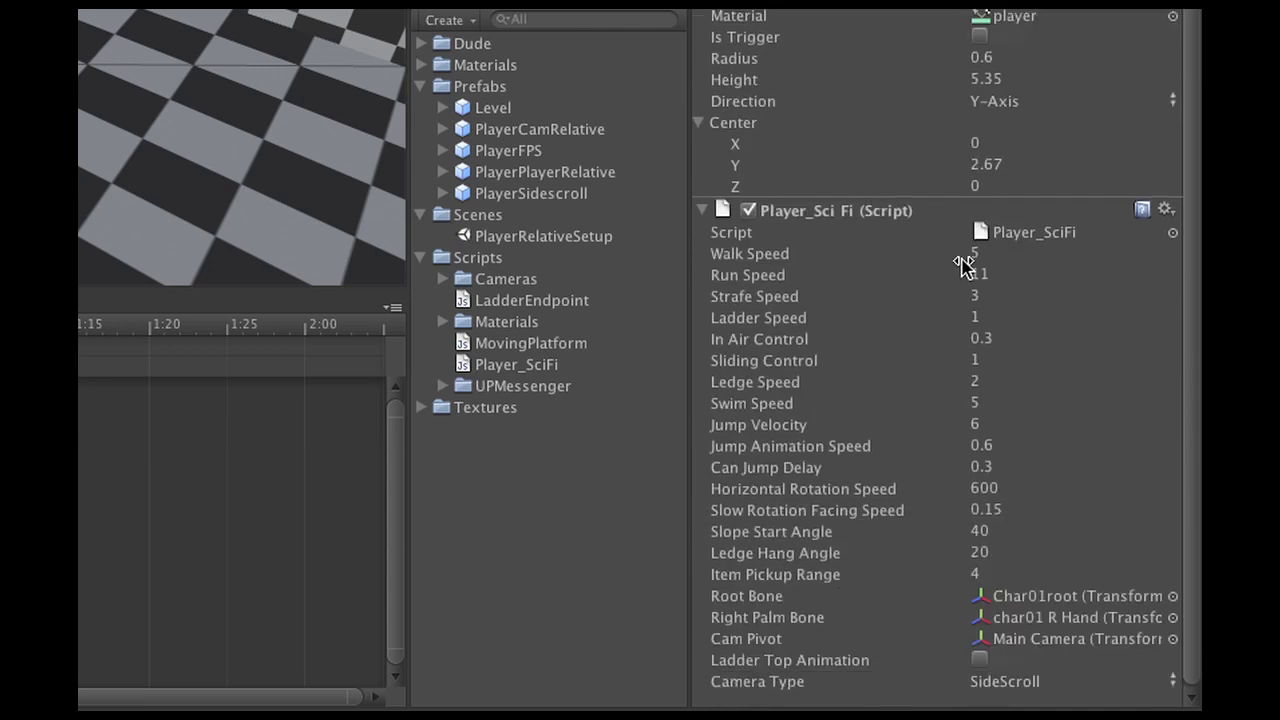
left_click(1004, 273)
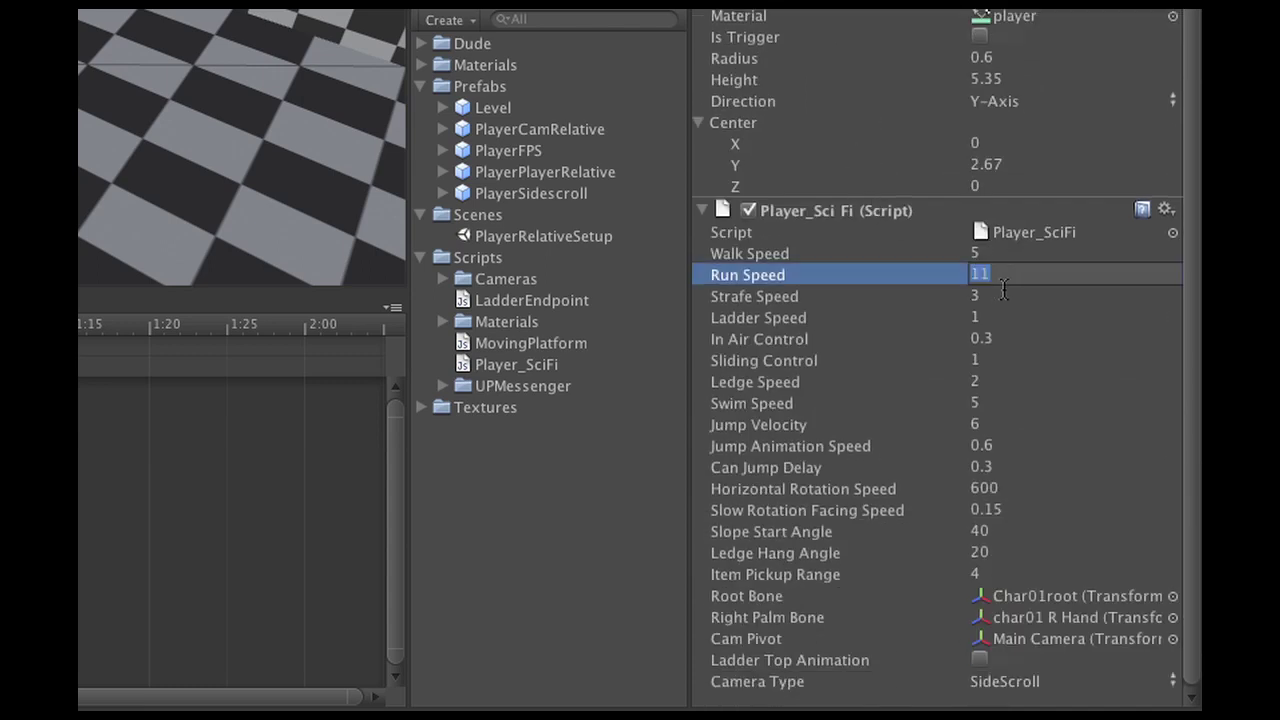
left_click(1004, 296)
left_click(1006, 319)
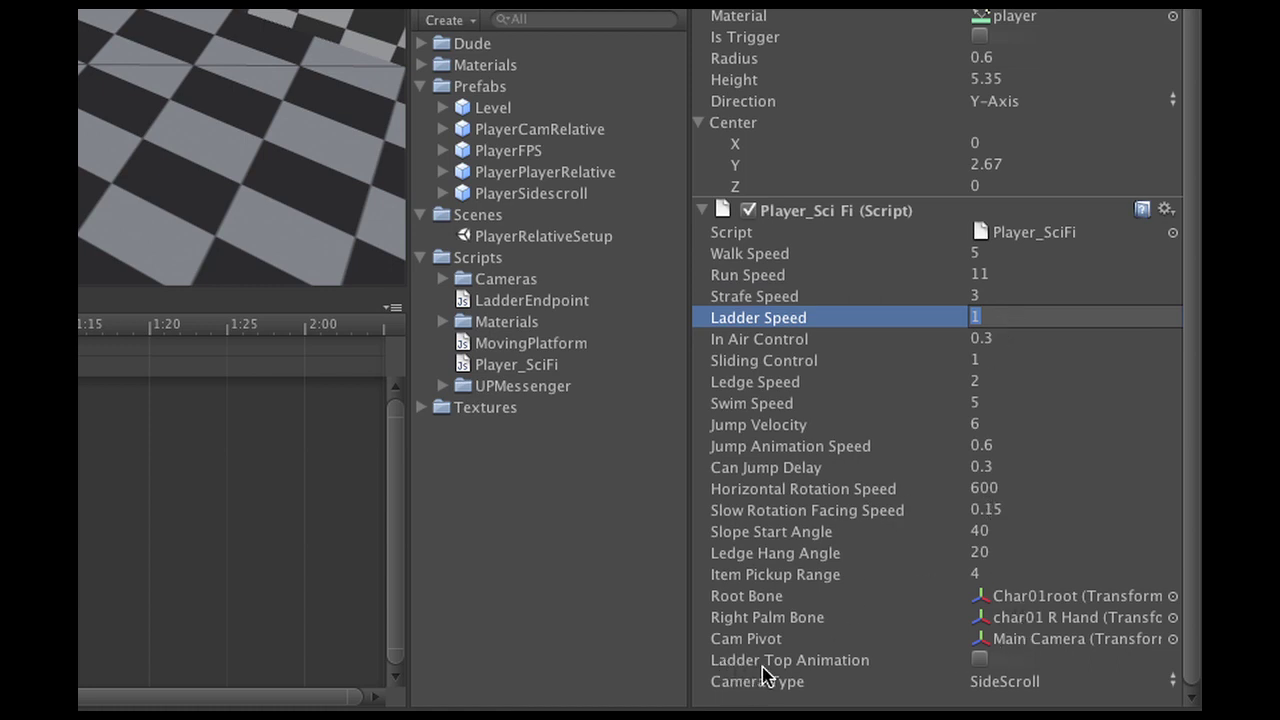
left_click(978, 661)
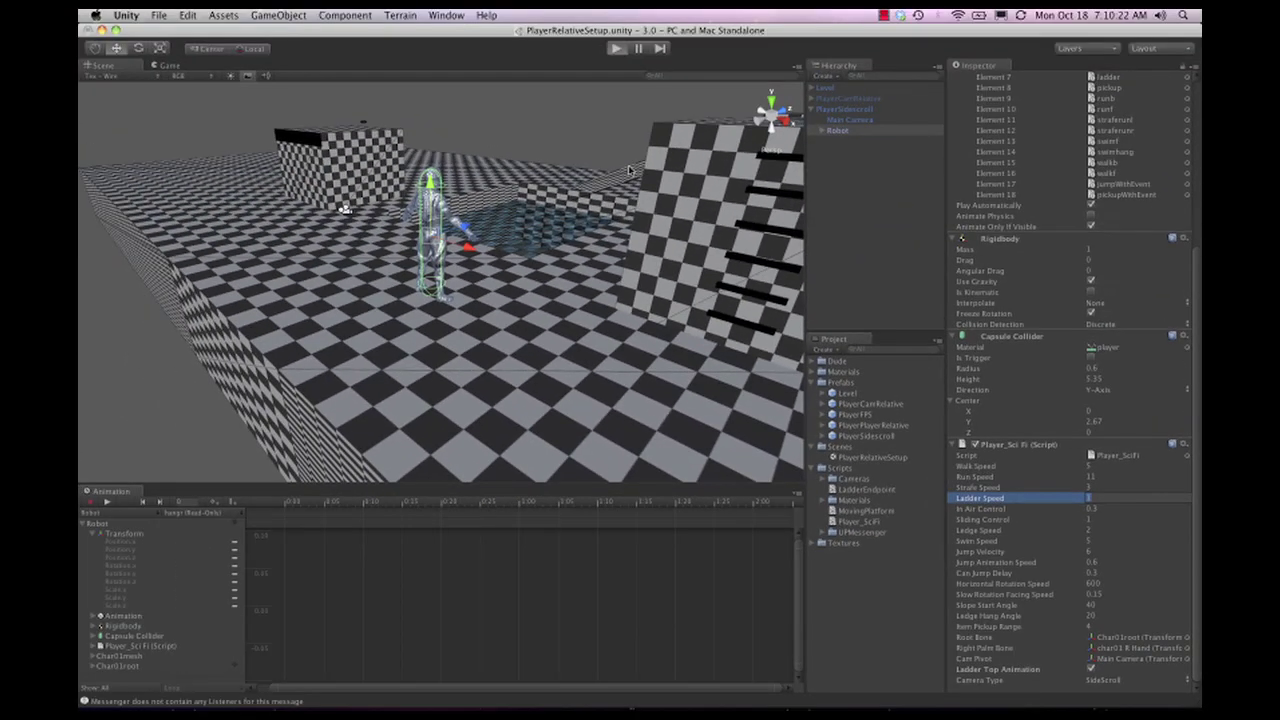
- Run the scene, climb the ladder with the side-scrolling character to test the ladder-top animation, and stop the scene
left_click(616, 48)
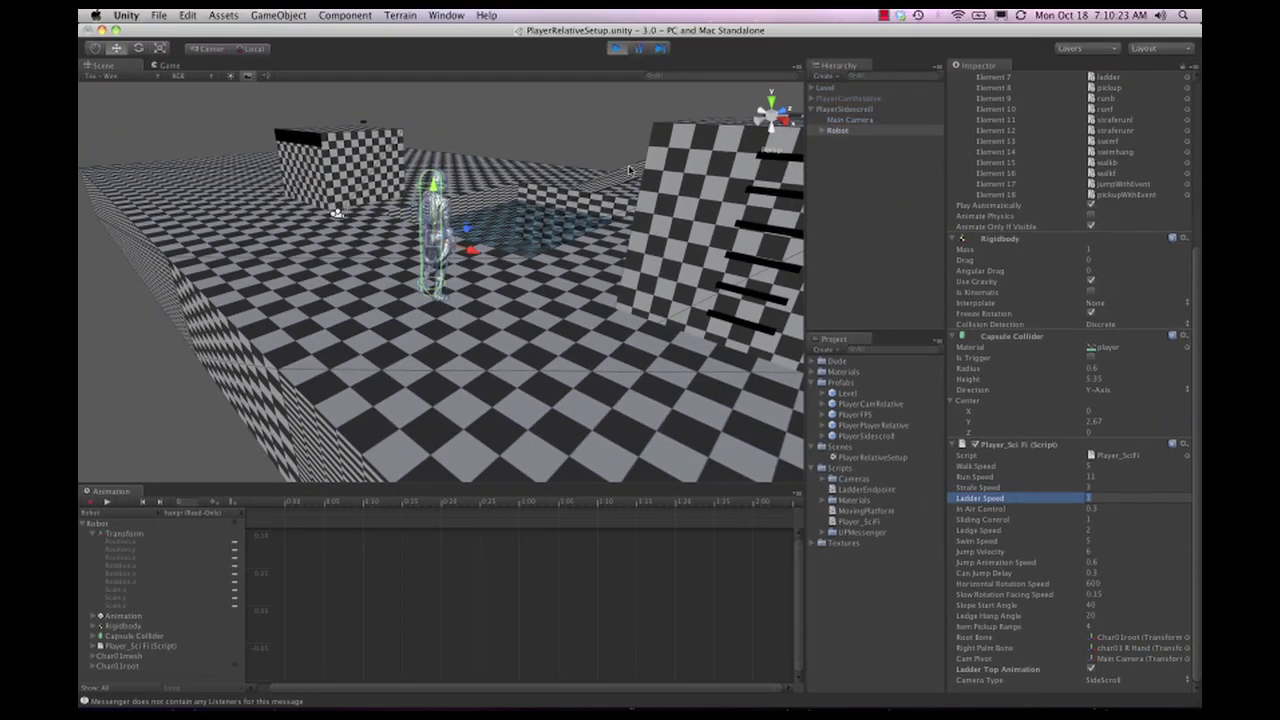
key("d")
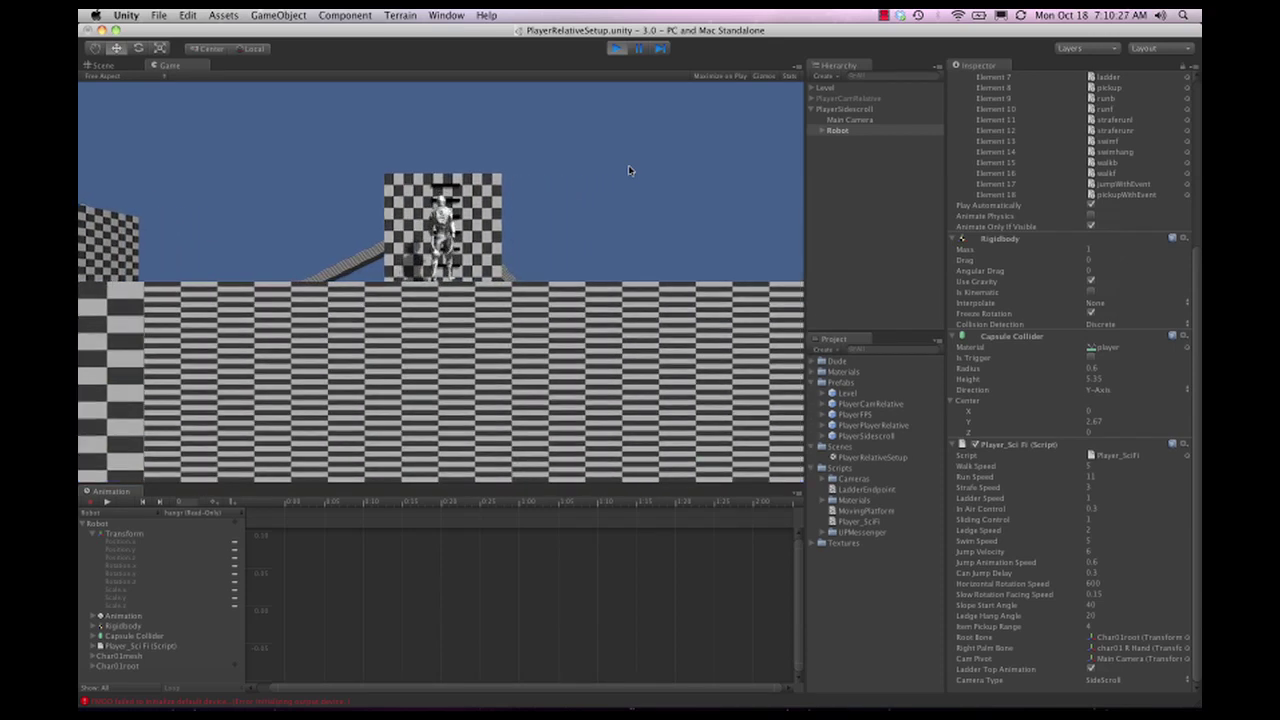
key("e")
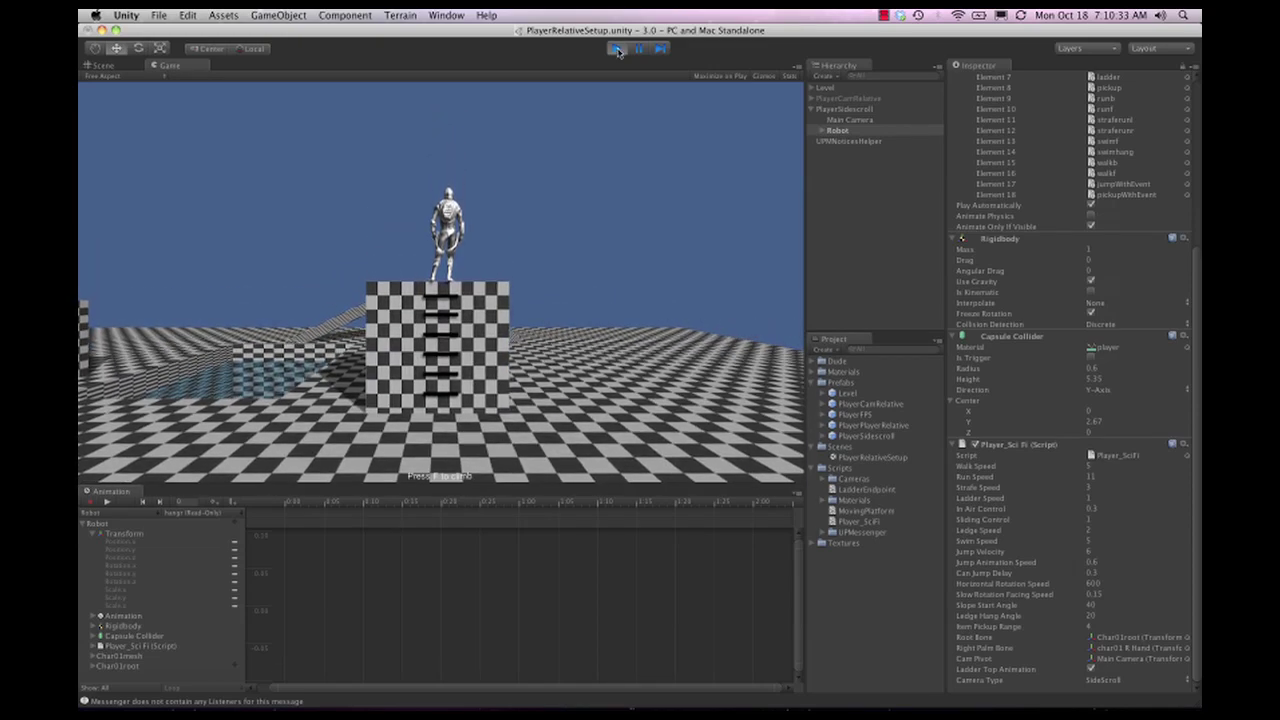
left_click(616, 49)
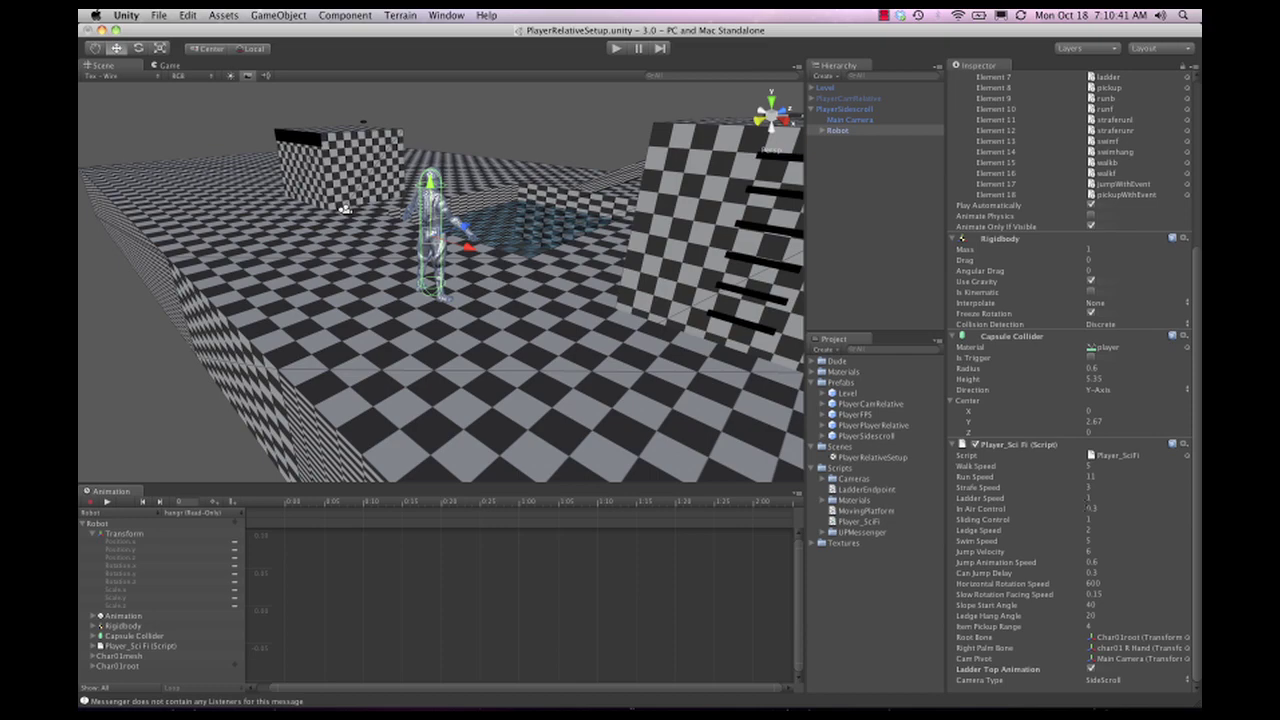
- Deactivate the PlayerSidescroll object together with all its child objects
left_click(812, 109)
left_click(833, 110)
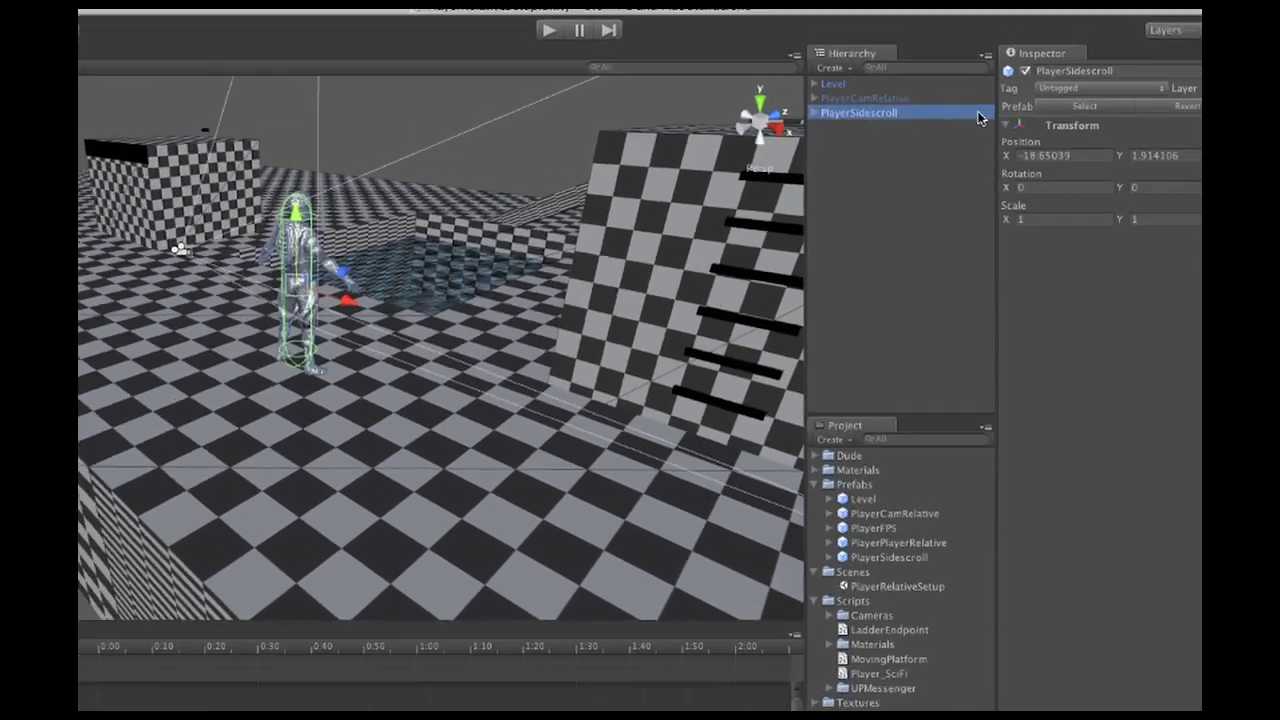
left_click(1025, 71)
left_click(680, 318)
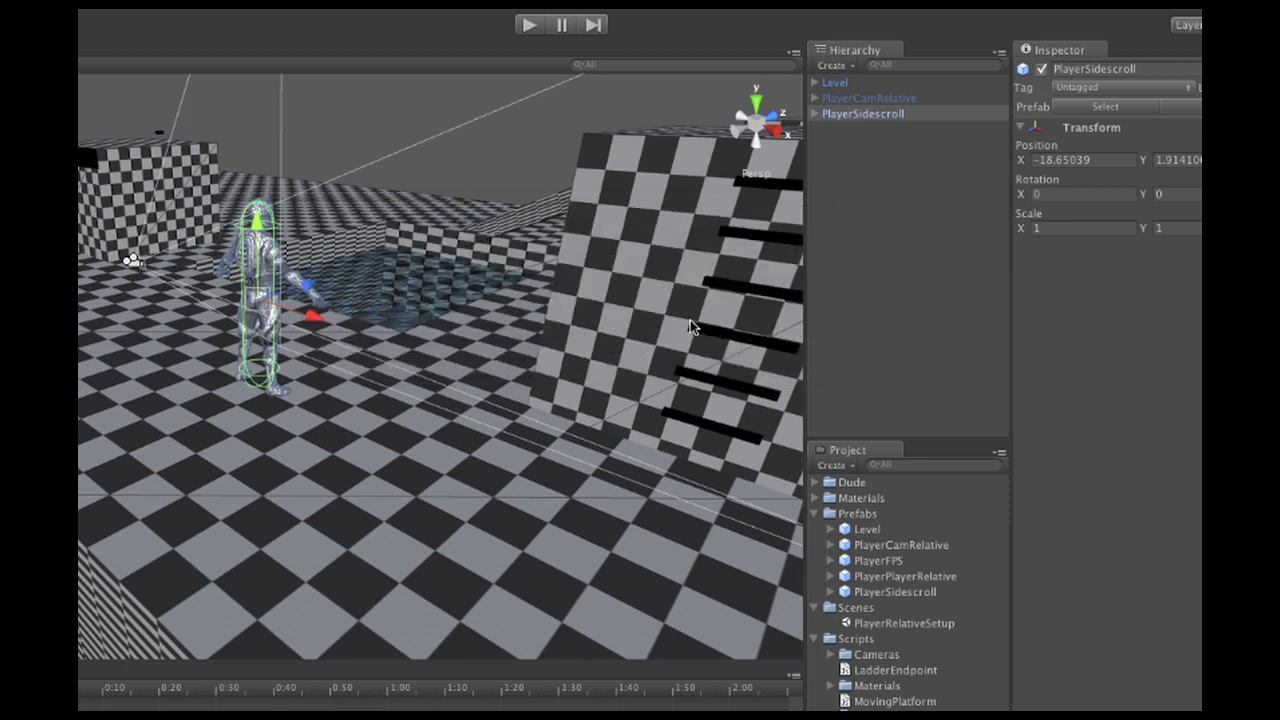
- Place the PlayerFPS prefab in the scene and raise it until the character stands above the floor
left_click(872, 562)
left_click_drag(872, 562, 255, 415)
left_click_drag(242, 324, 216, 253)
scroll(301, 256, "up", 10)
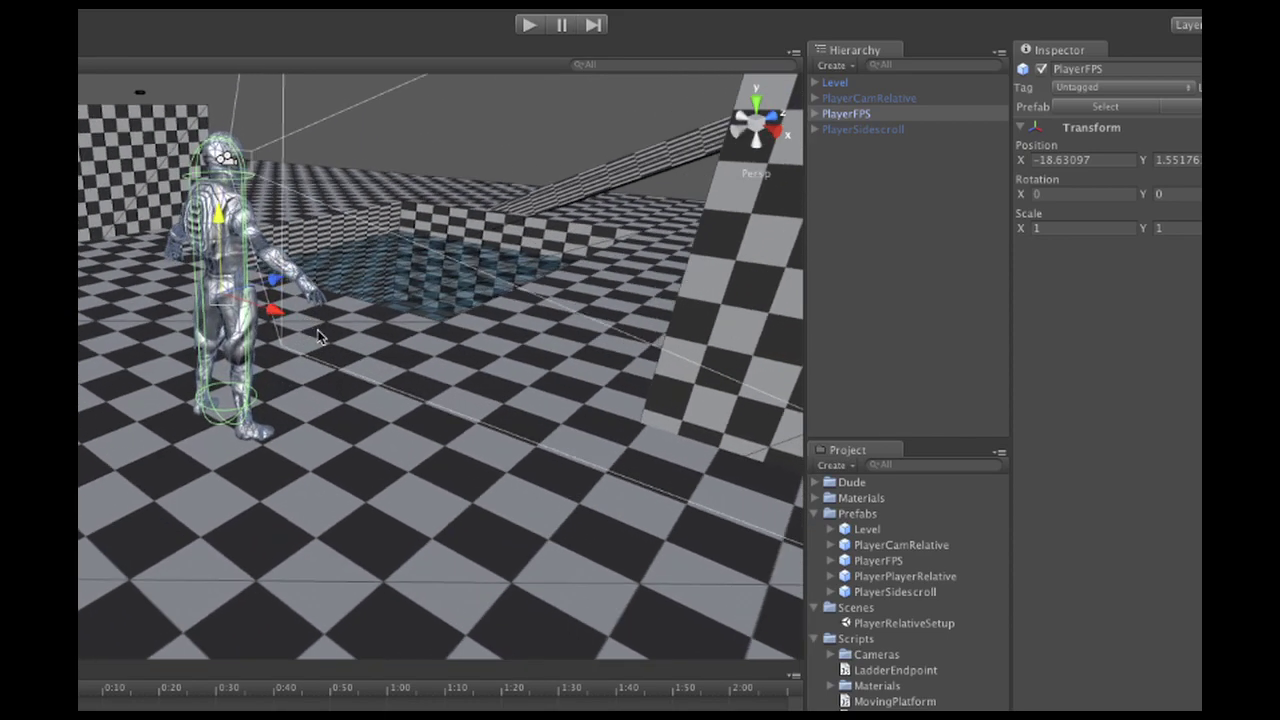
- Examine the camera at the first-person character's head, then run the scene to test the first-person view and stop it
scroll(655, 540, "up", 5)
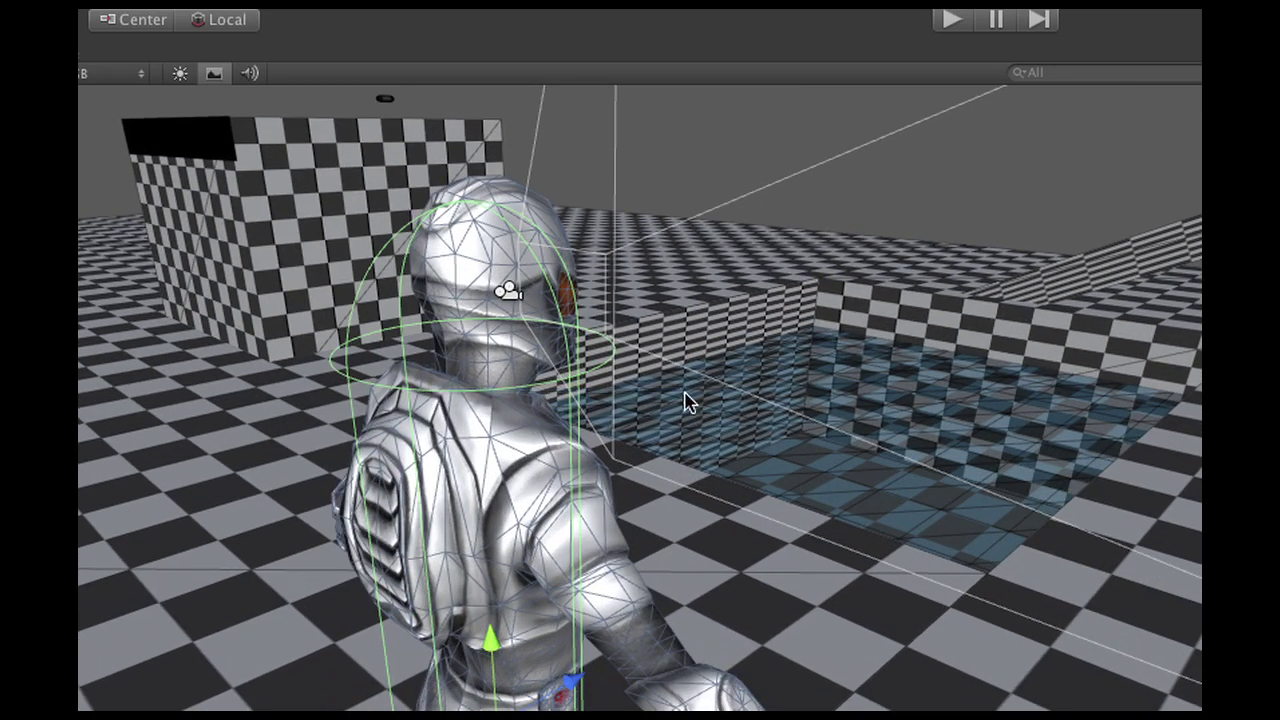
left_click_drag(686, 400, 548, 378, "alt")
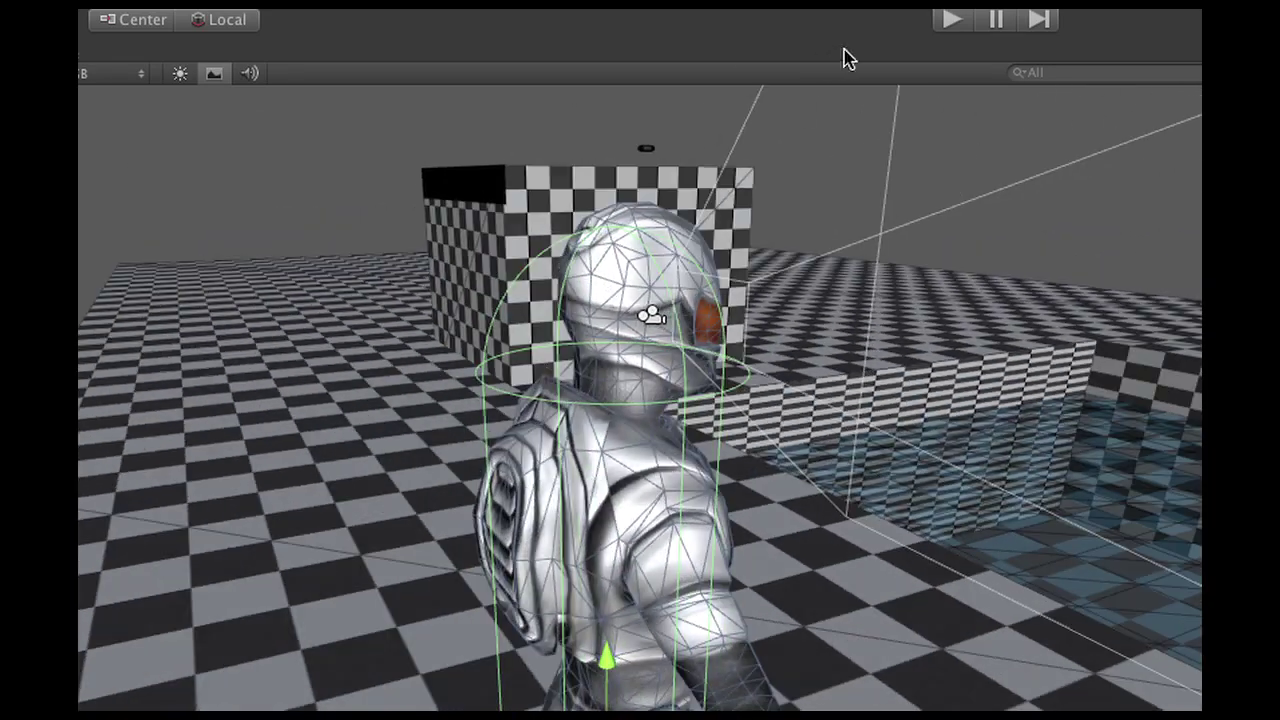
left_click(951, 21)
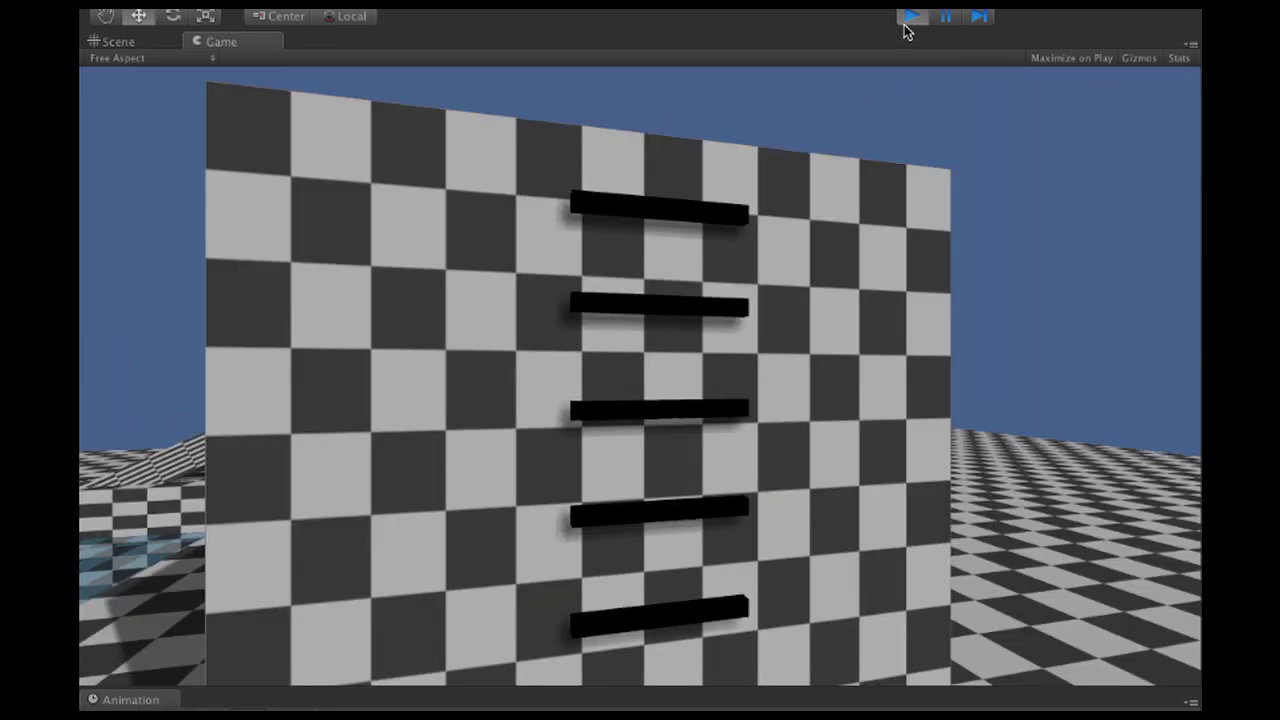
key("super+p")
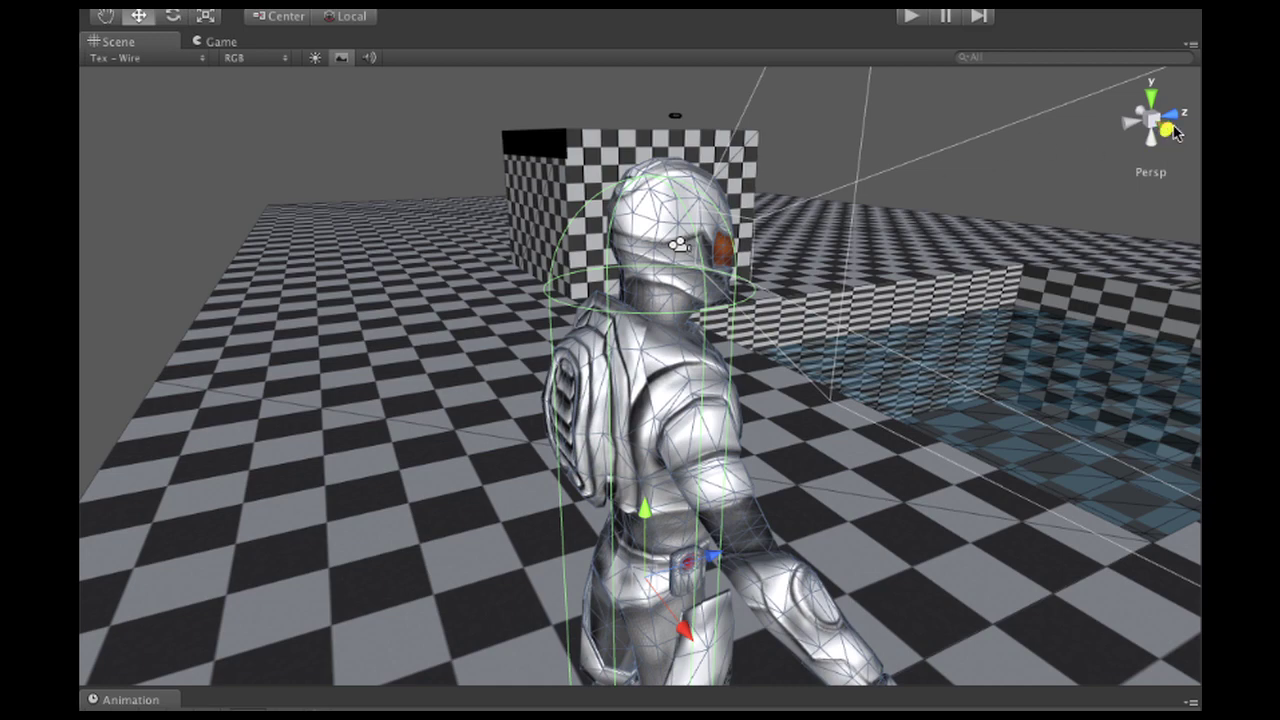
- Examine the components and child objects of the Robot inside PlayerFPS
left_click(828, 45)
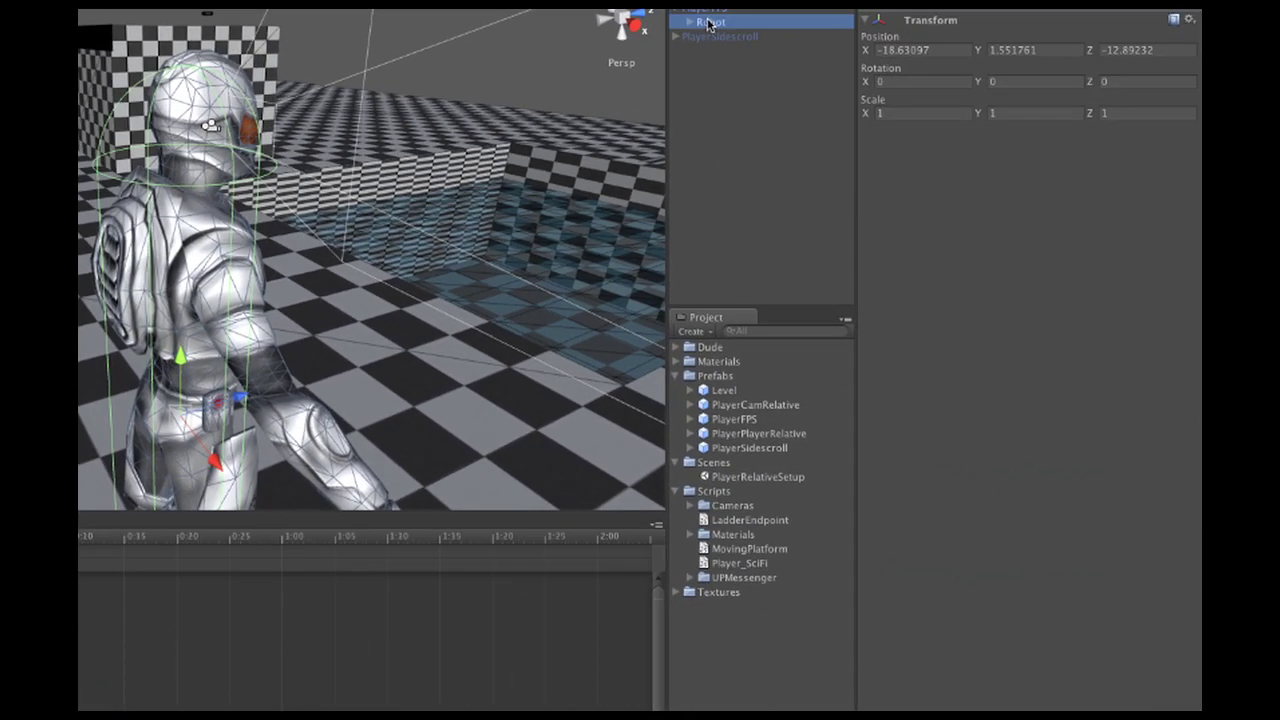
scroll(992, 370, "down", 10)
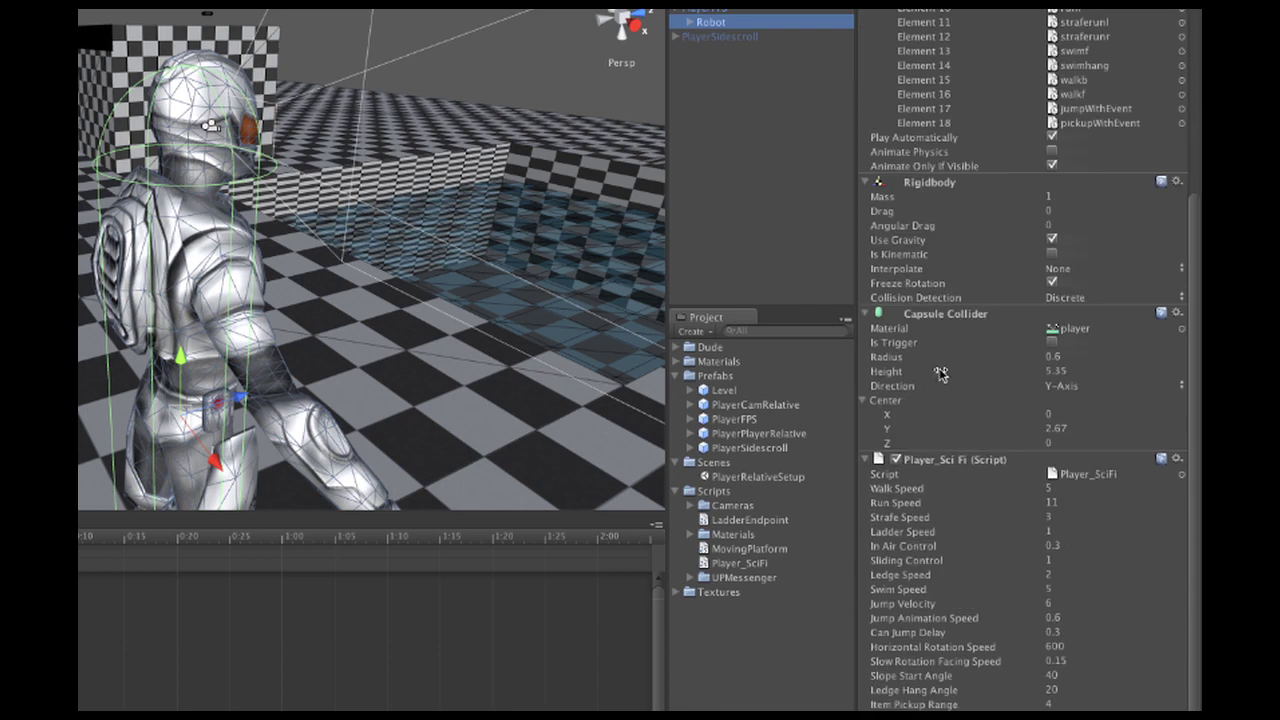
left_click(714, 9)
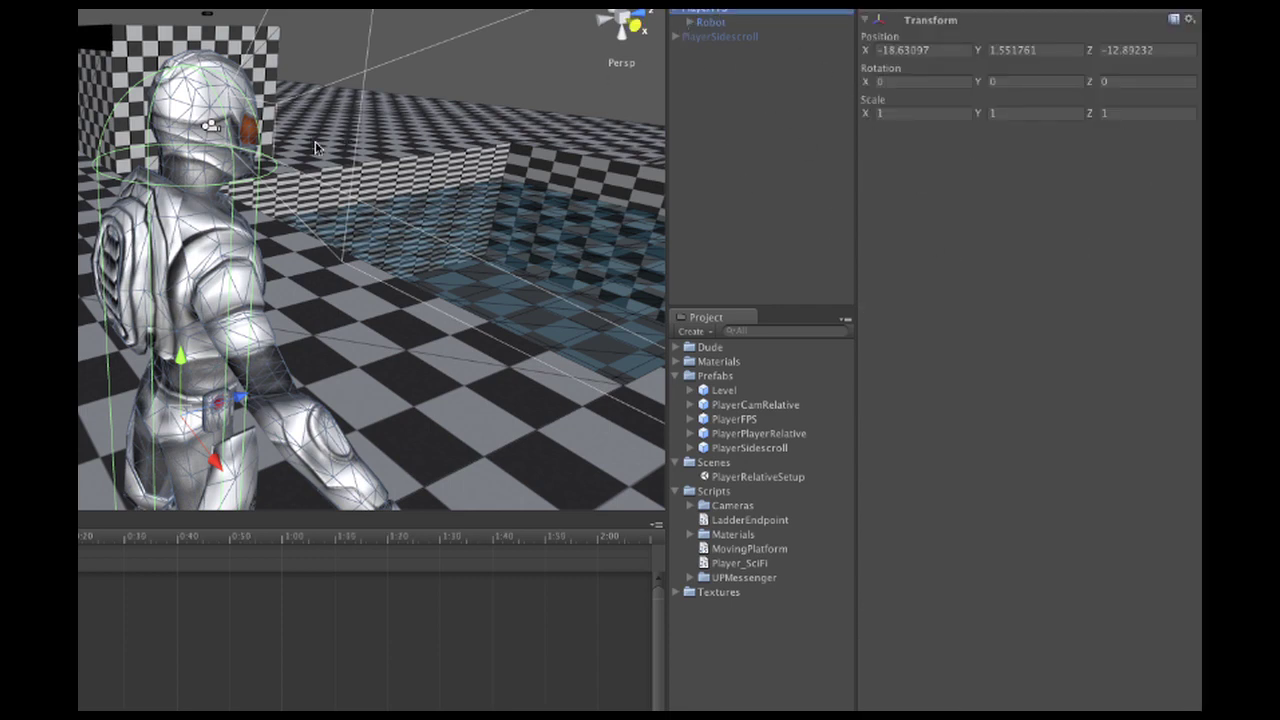
left_click(692, 24)
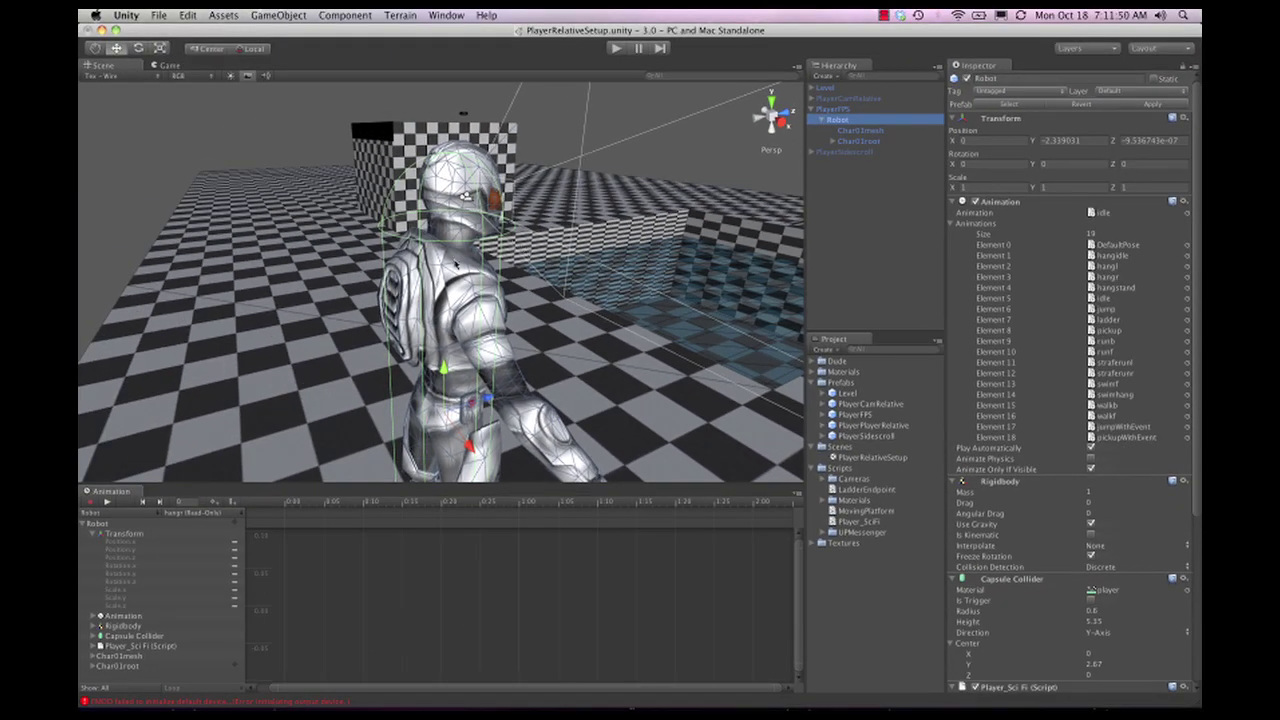
left_click(821, 120)
left_click(813, 109)
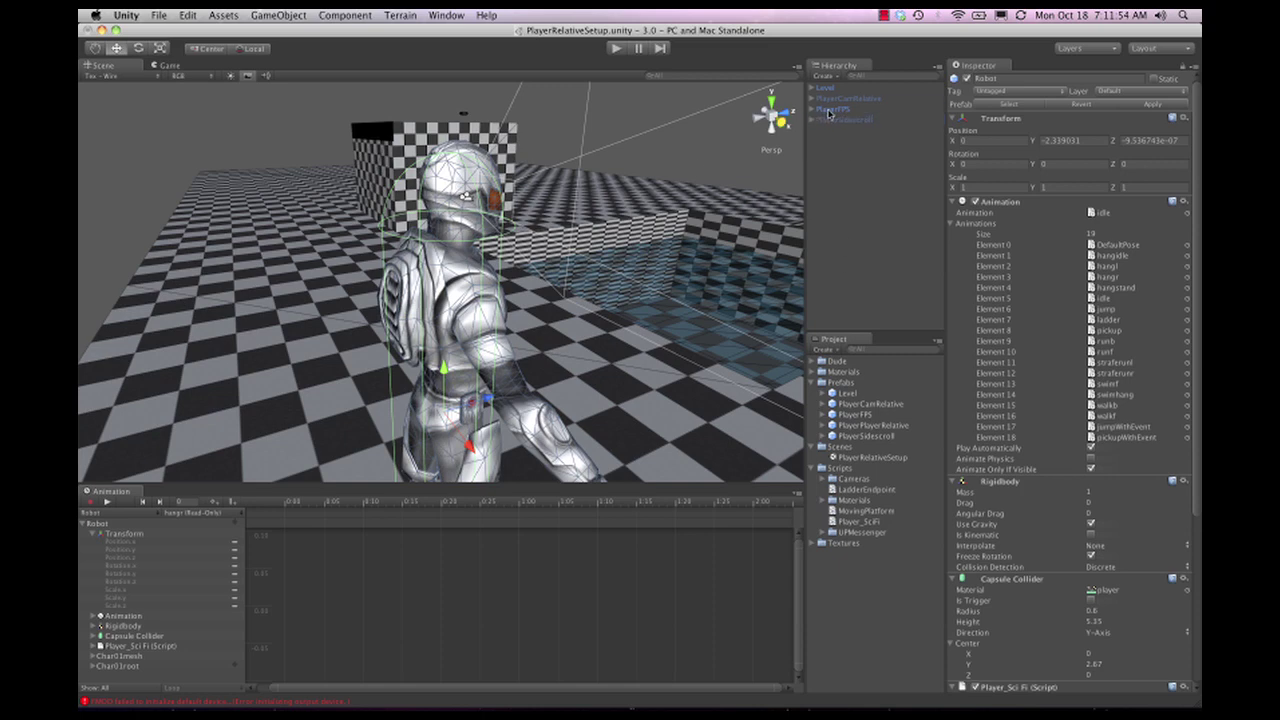
- Deactivate the PlayerFPS object together with all its child objects
left_click(829, 110)
left_click(965, 79)
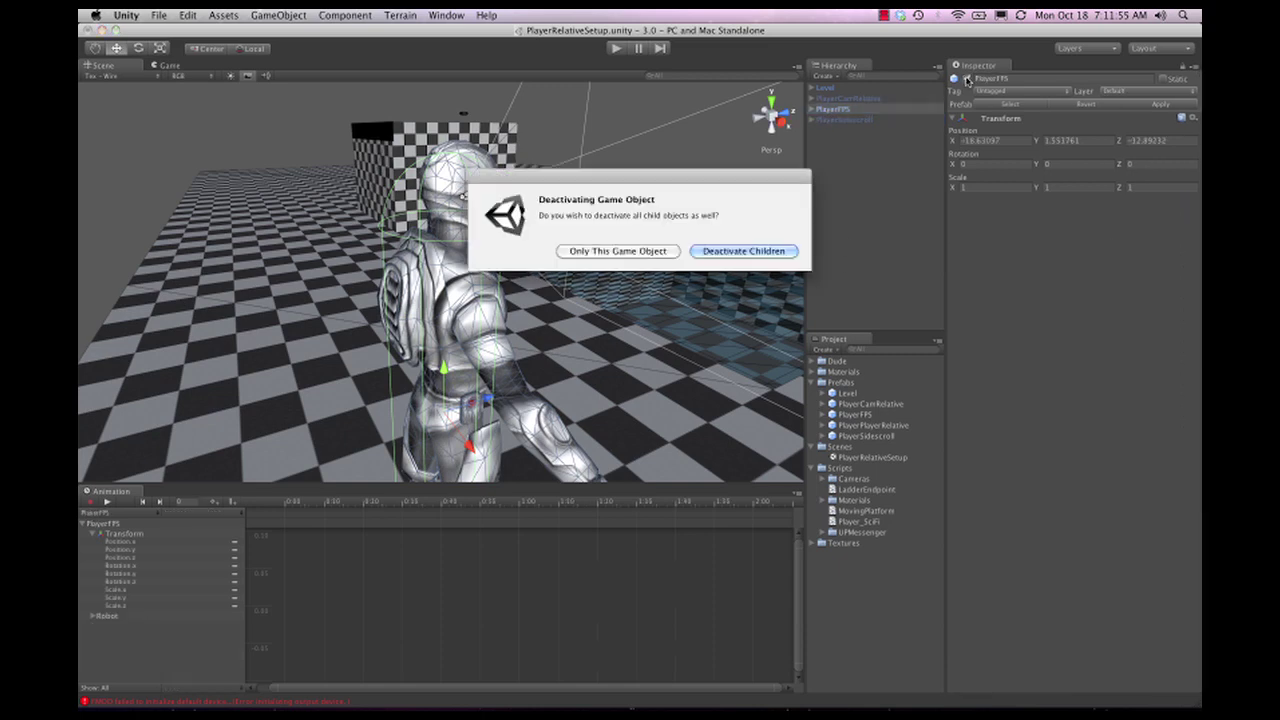
left_click(740, 252)
- Place the PlayerPlayerRelative prefab in the scene and raise it until the character stands above the floor
scroll(578, 350, "down", 8)
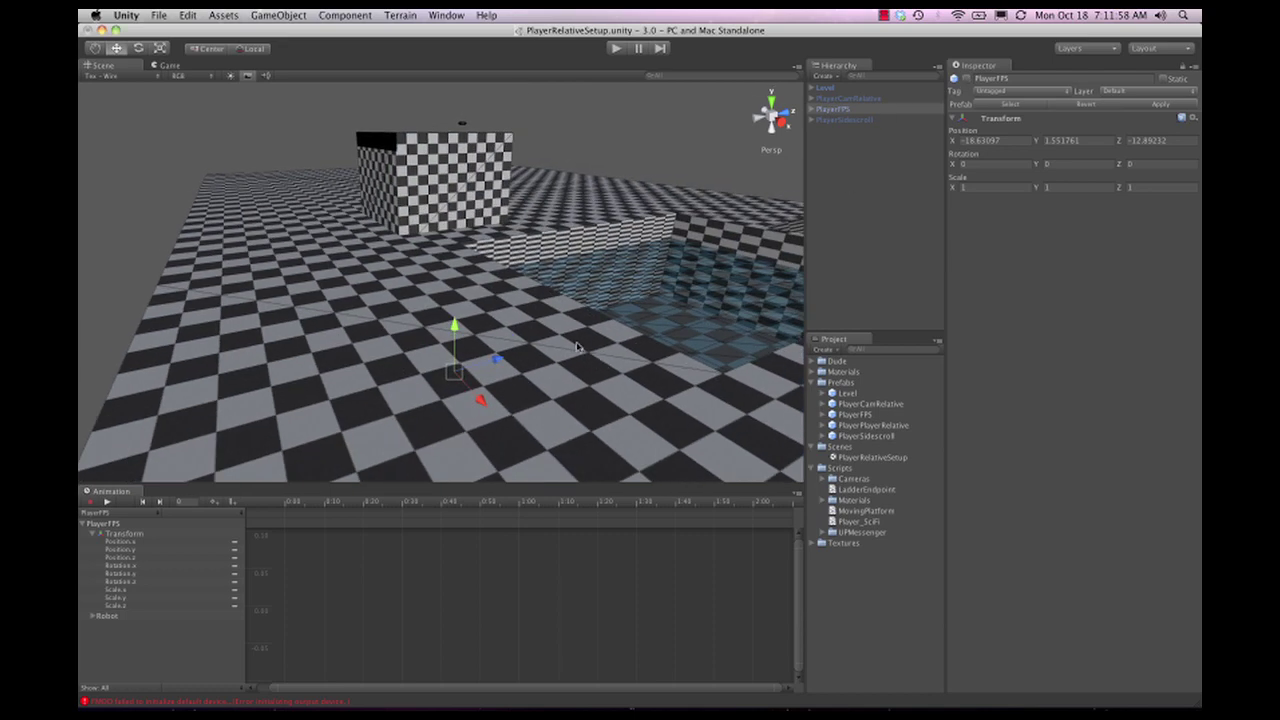
left_click(869, 426)
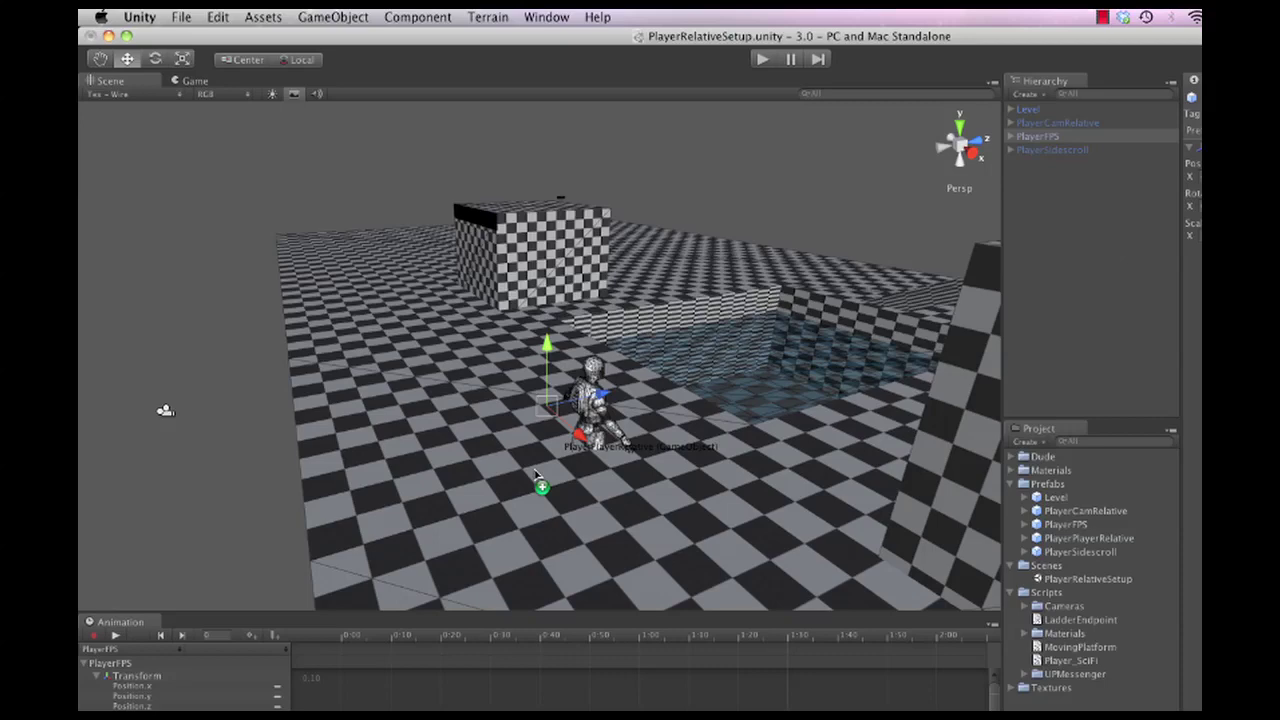
left_click_drag(536, 478, 516, 456)
left_click_drag(515, 388, 514, 296)
- Run the scene with the player-relative character, restarting it once, and turn the character to the right
left_click(767, 60)
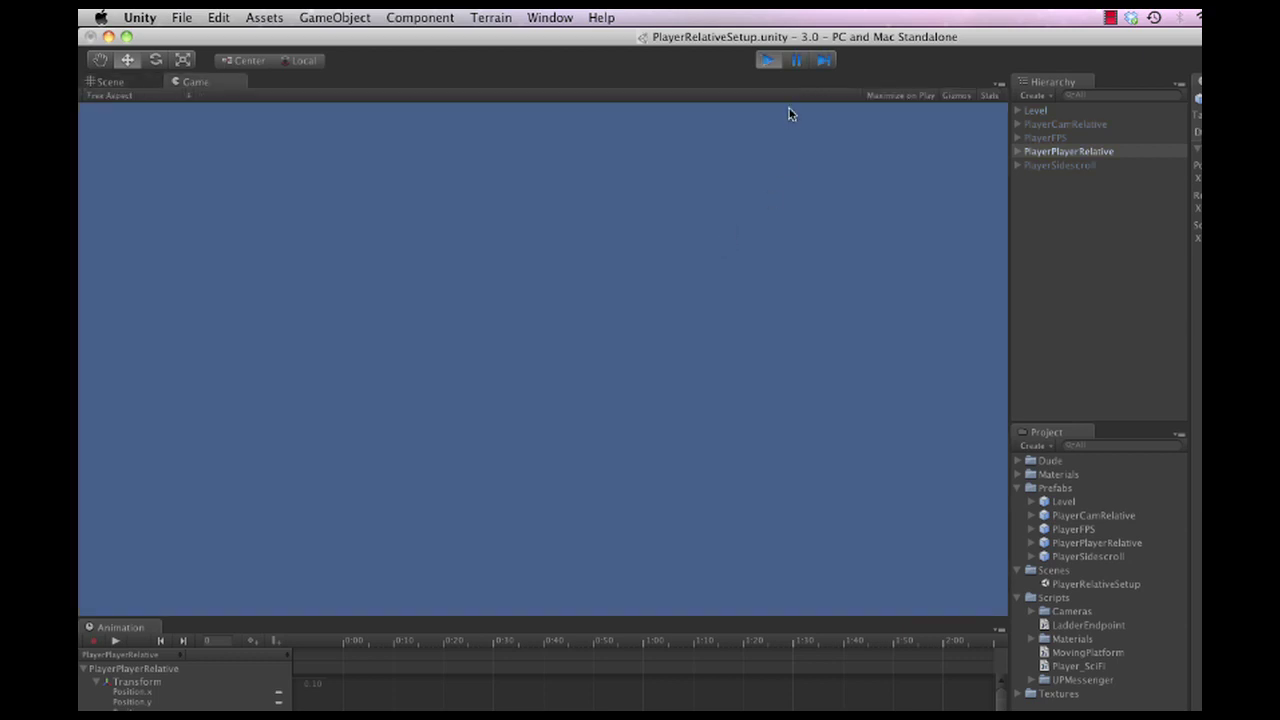
left_click(765, 59)
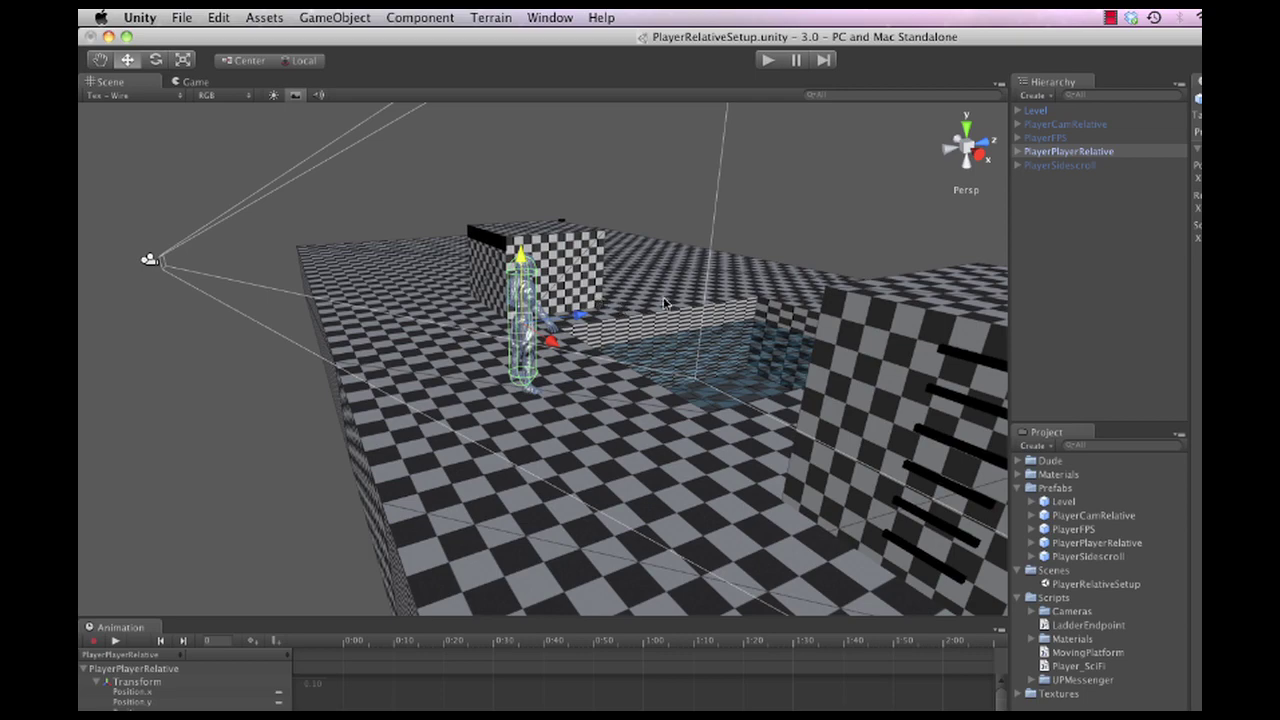
left_click(767, 60)
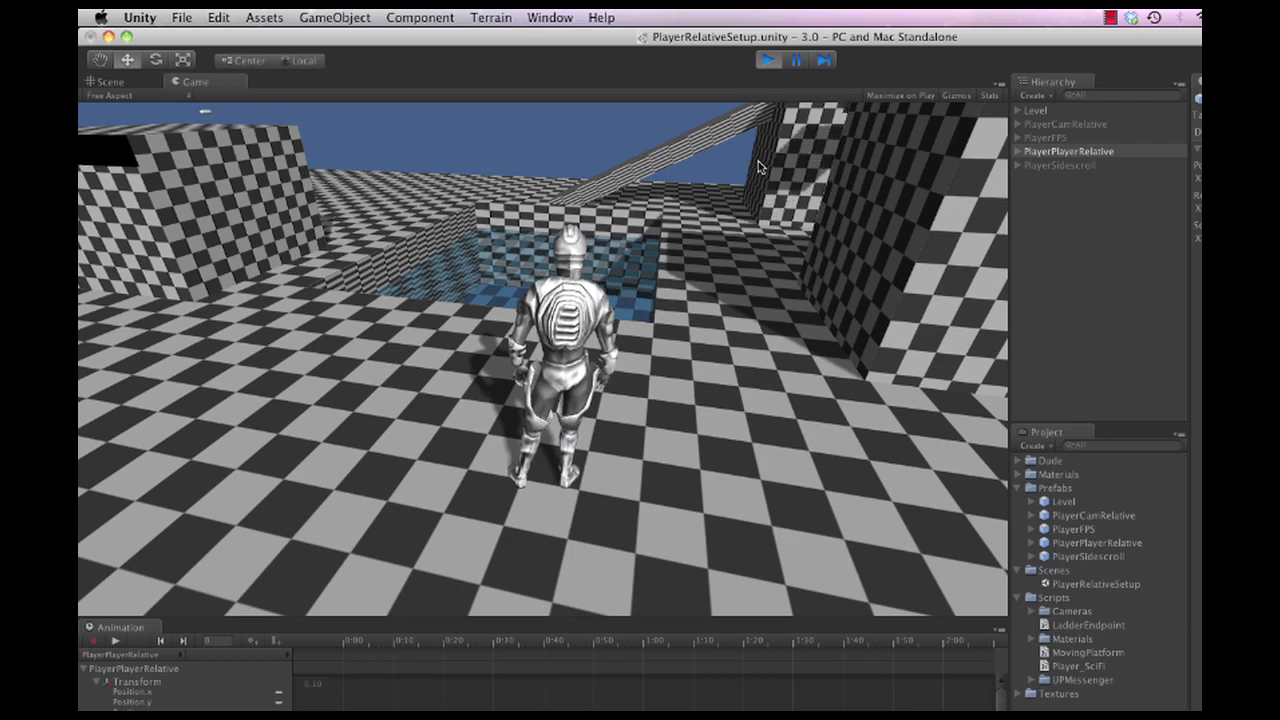
key("Right")
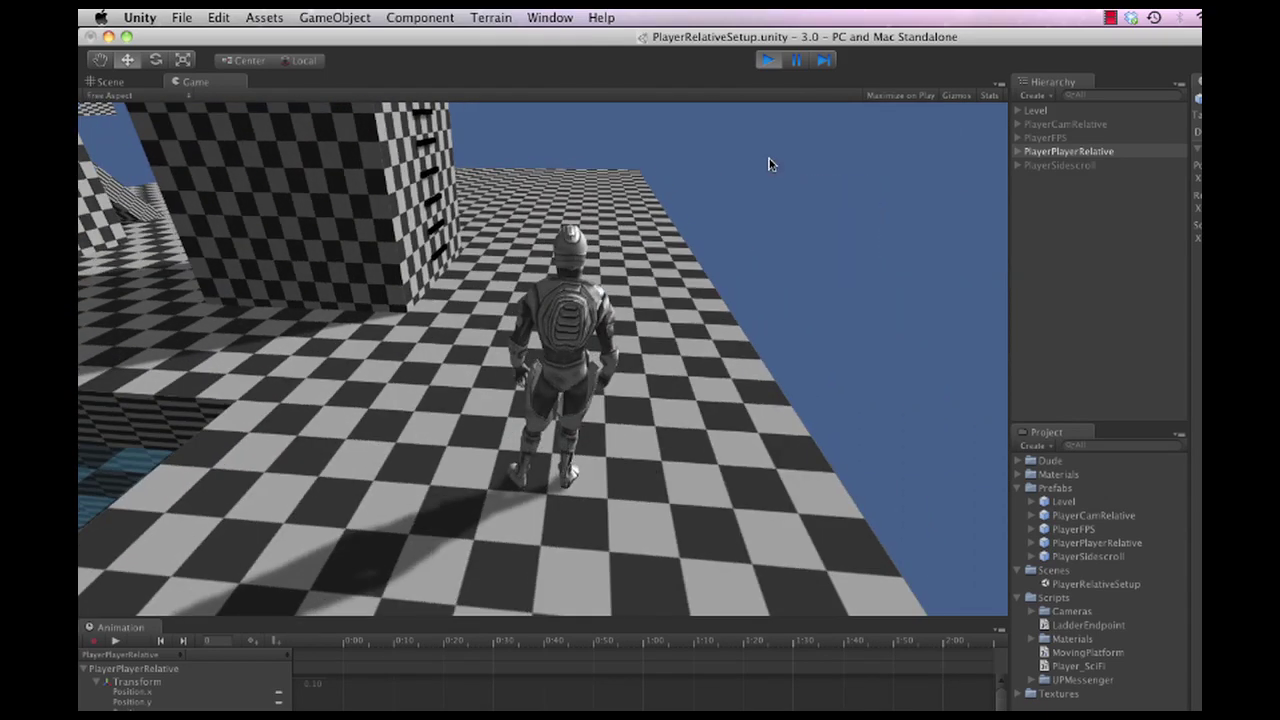
- Turn the player-relative character in both directions and run it across the floor to the block with the black ledge
key("Left")
key("Right")
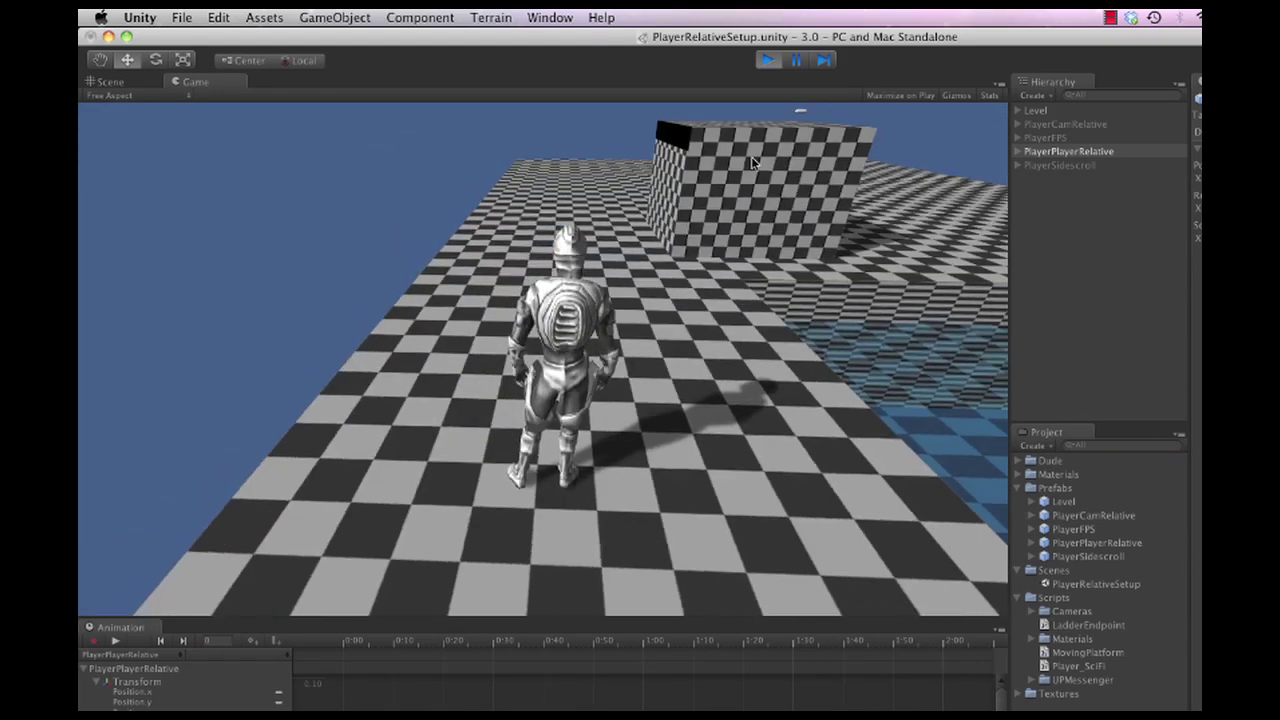
key("Up")
key("Up")
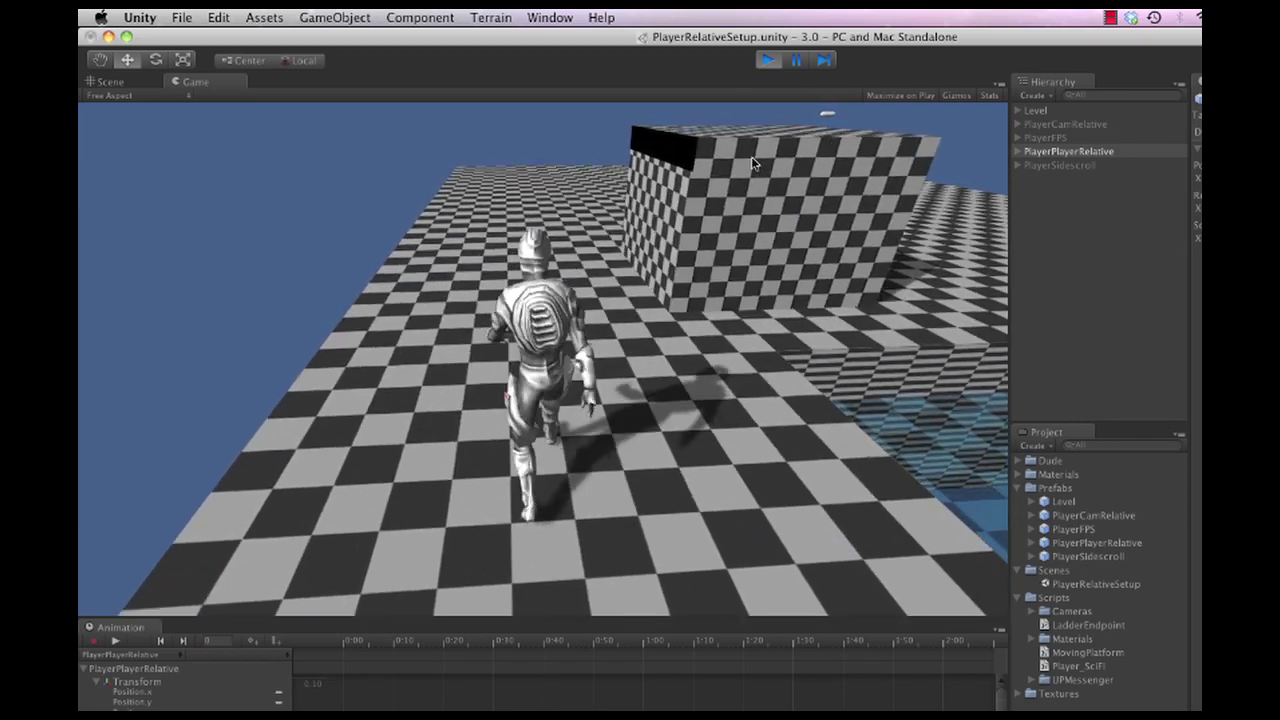
key("Right")
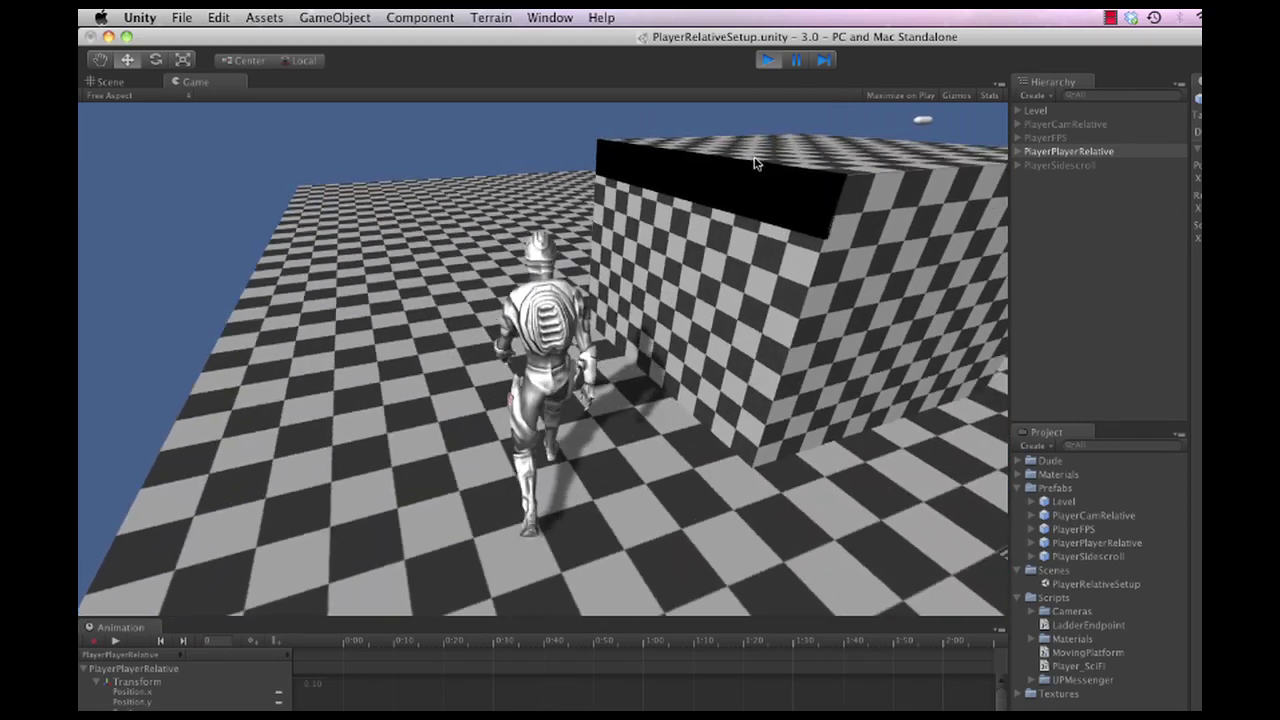
- Jump the character onto the block's black ledge, climb it to the top of the block, and stop play mode
key("Up")
key("space")
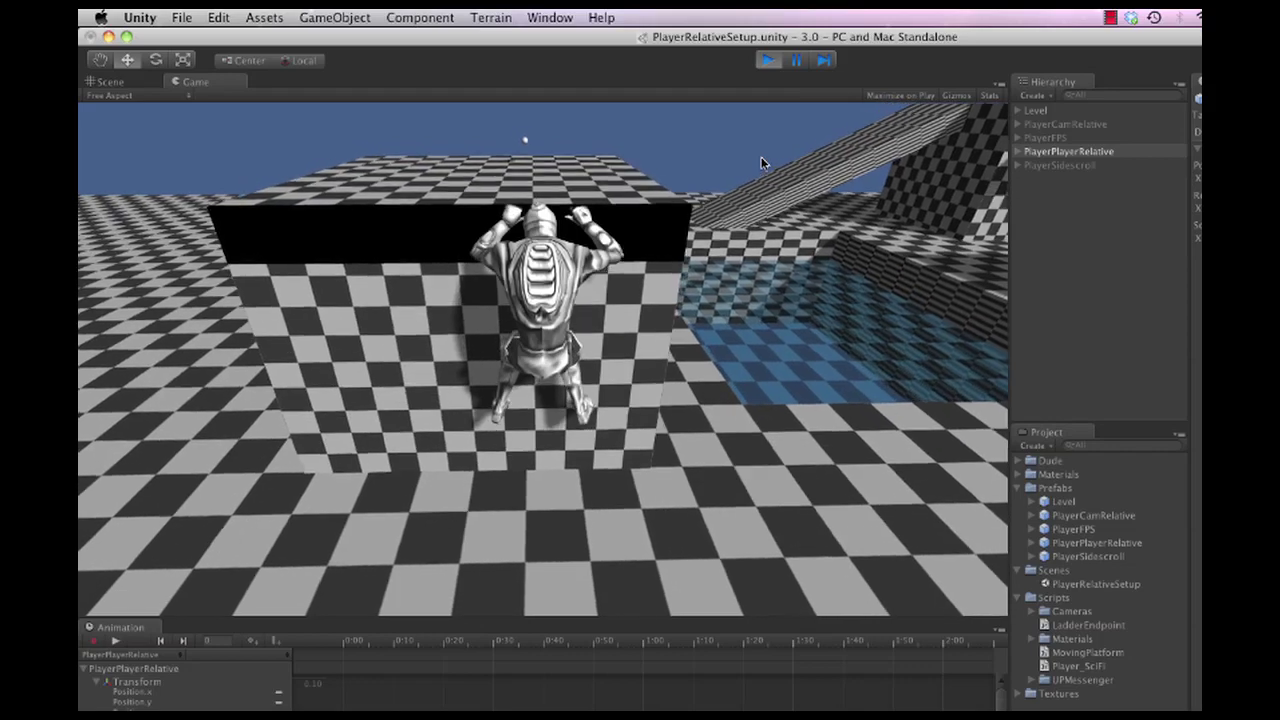
key("Left")
key("Up")
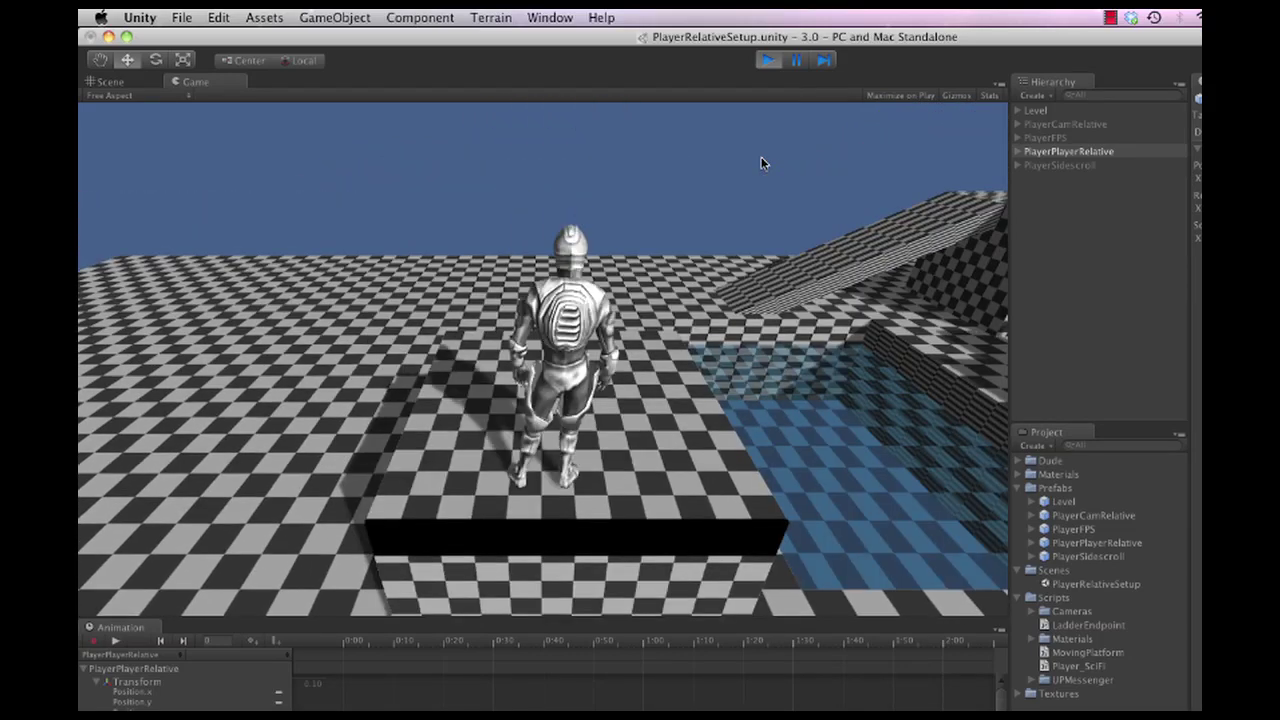
key("Left")
left_click(767, 60)
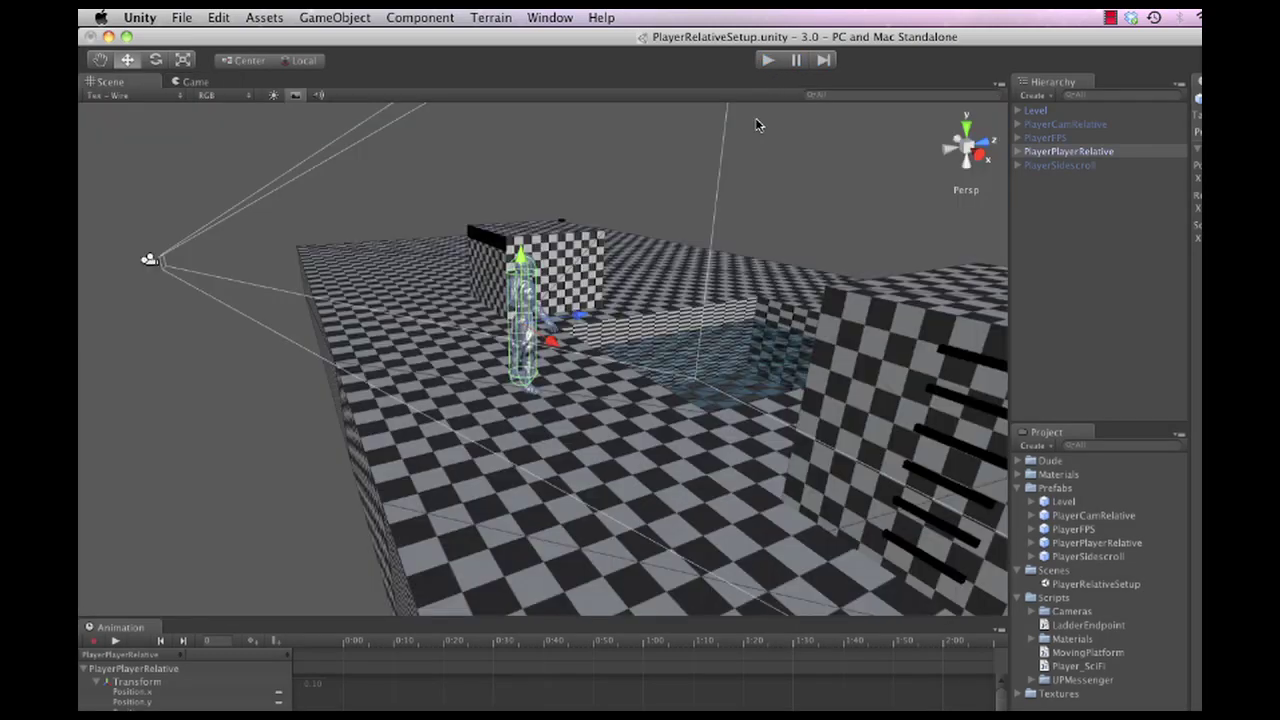